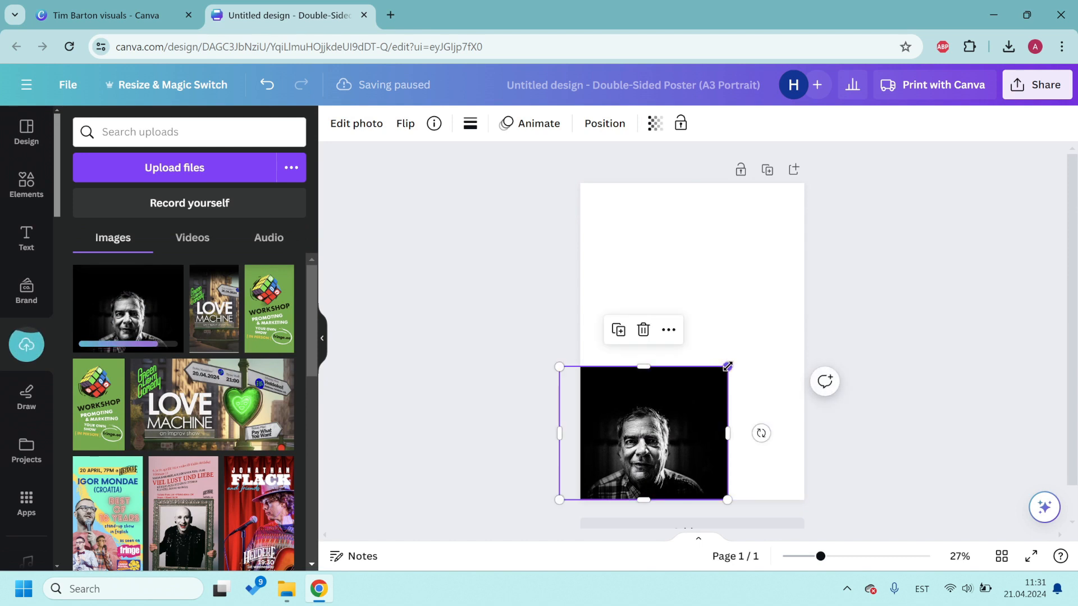
Step: Enlarge the black-and-white portrait until it covers the whole A3 page, centred horizontally
{"action": "left_click_drag", "start_coordinate": [728, 366], "coordinate": [985, 164]}
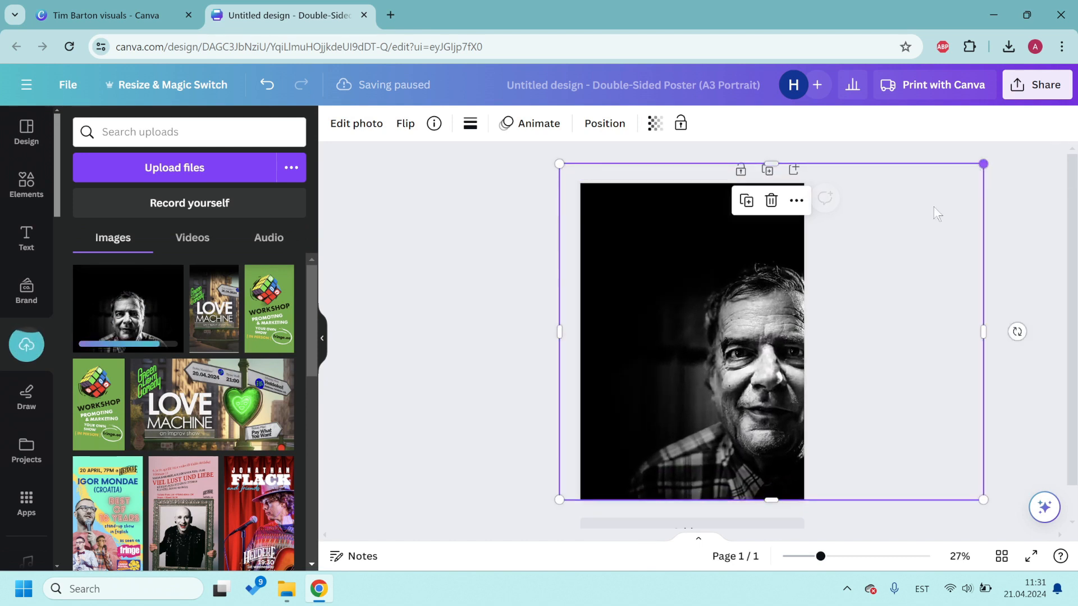
{"action": "left_click_drag", "start_coordinate": [657, 301], "coordinate": [580, 301]}
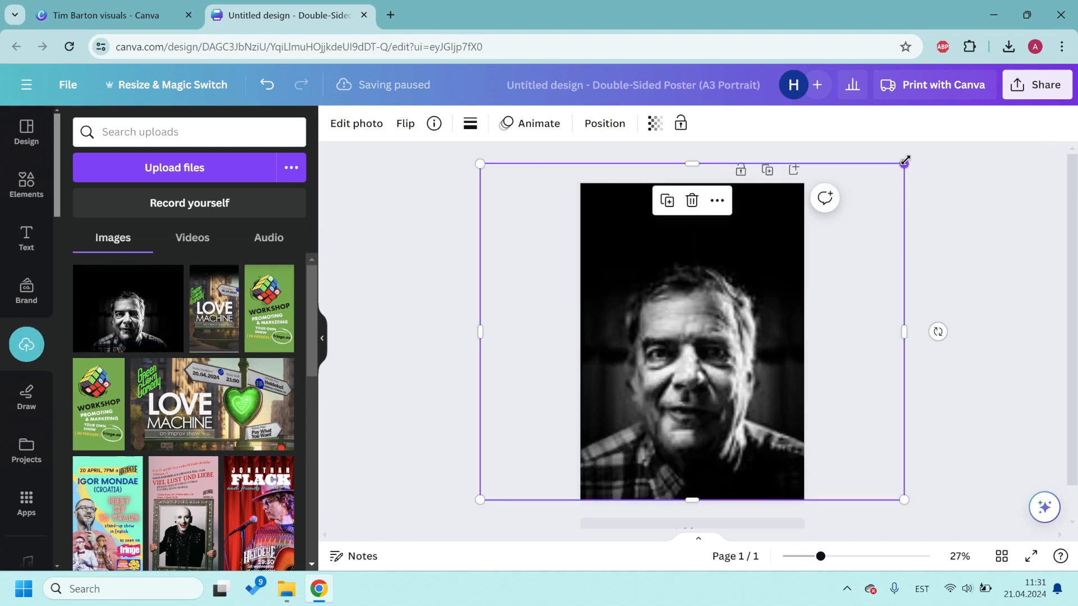
{"action": "left_click_drag", "start_coordinate": [904, 164], "coordinate": [946, 132]}
{"action": "left_click_drag", "start_coordinate": [750, 260], "coordinate": [735, 260]}
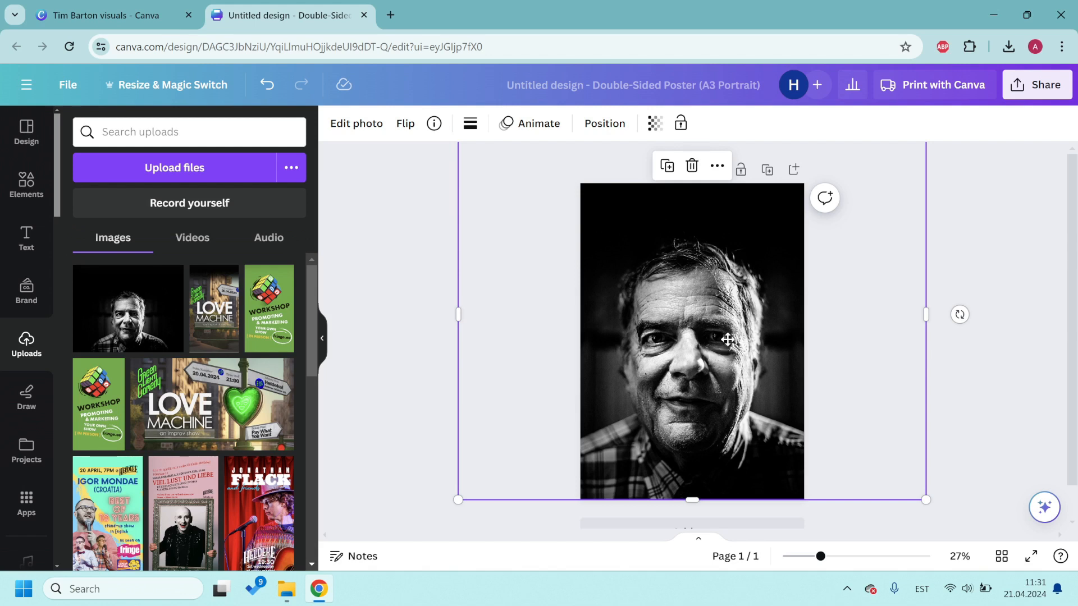
{"action": "left_click_drag", "start_coordinate": [724, 339], "coordinate": [724, 340]}
{"action": "left_click", "coordinate": [958, 353]}
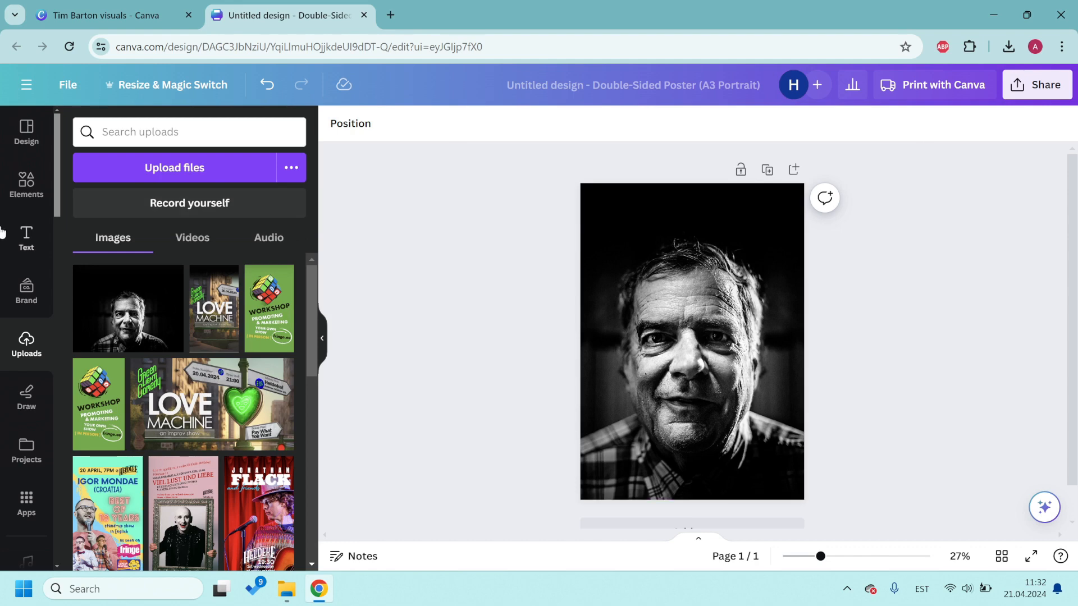
{"action": "left_click", "coordinate": [26, 239]}
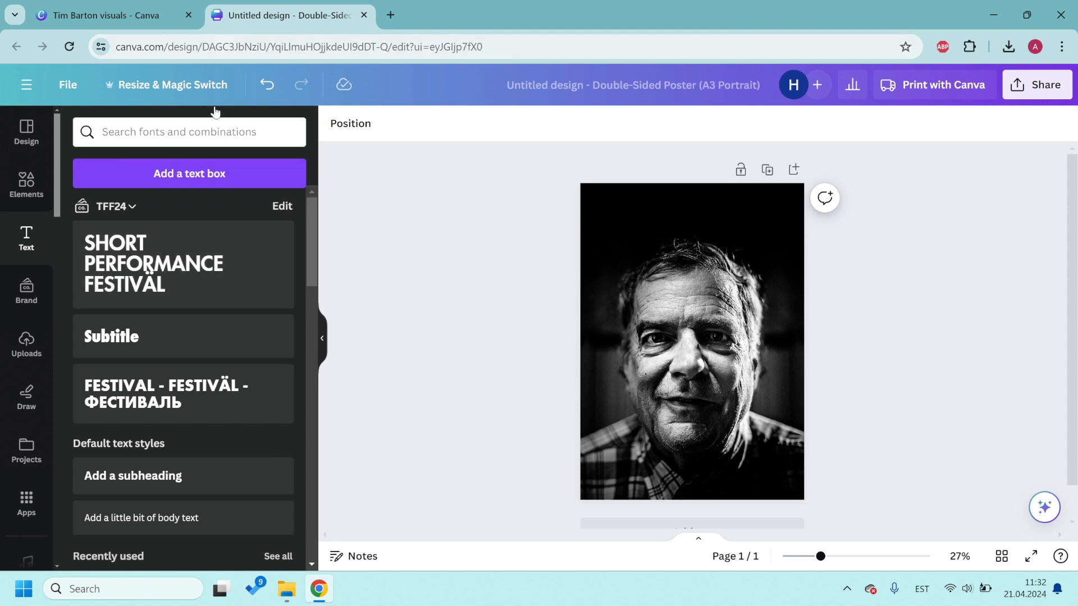
Step: Add an 'Add a subheading' text box and move it near the poster top
{"action": "left_click", "coordinate": [164, 139]}
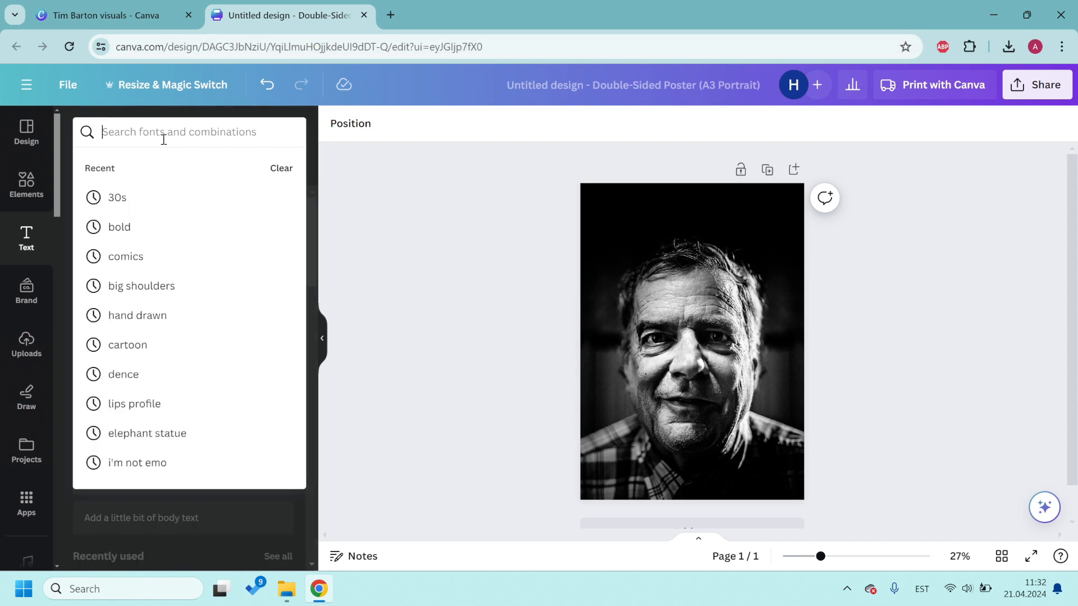
{"action": "left_click", "coordinate": [418, 203]}
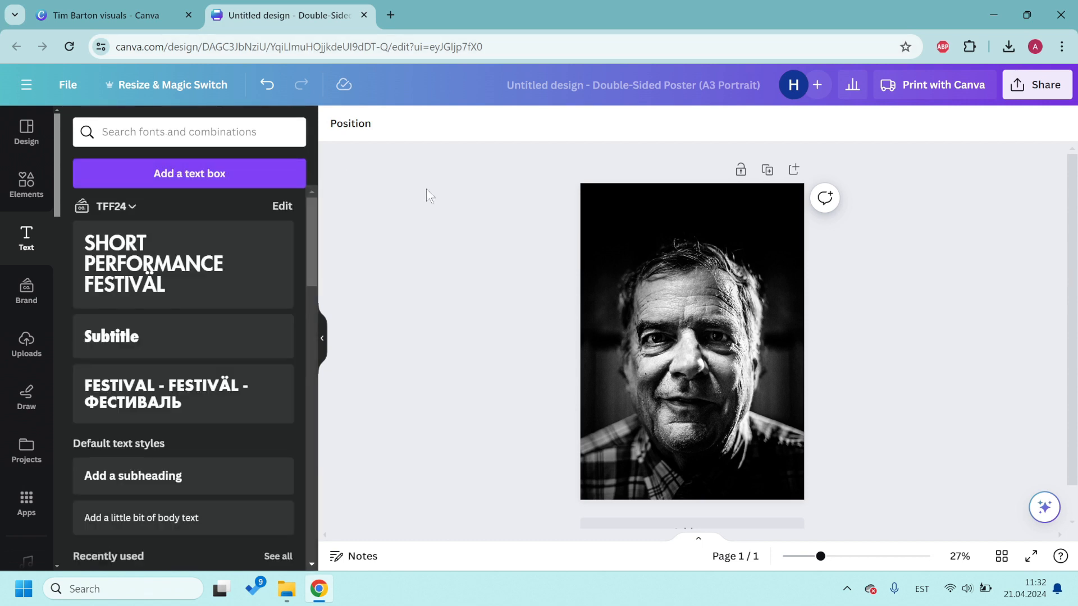
{"action": "left_click", "coordinate": [203, 131]}
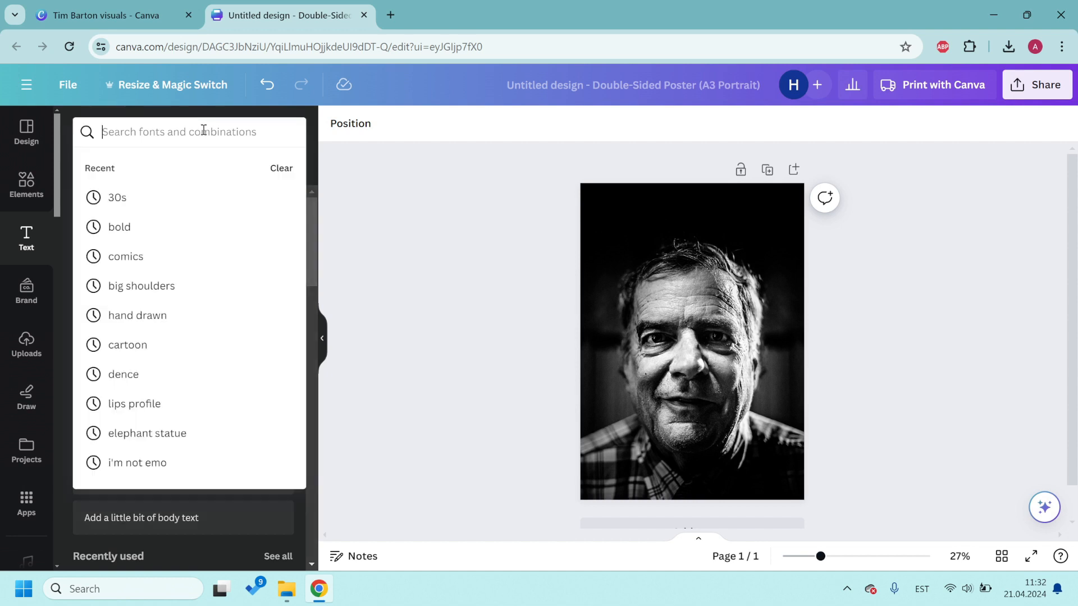
{"action": "left_click", "coordinate": [415, 193]}
{"action": "scroll", "coordinate": [188, 399], "scroll_direction": "down", "scroll_amount": 2}
{"action": "left_click", "coordinate": [165, 400]}
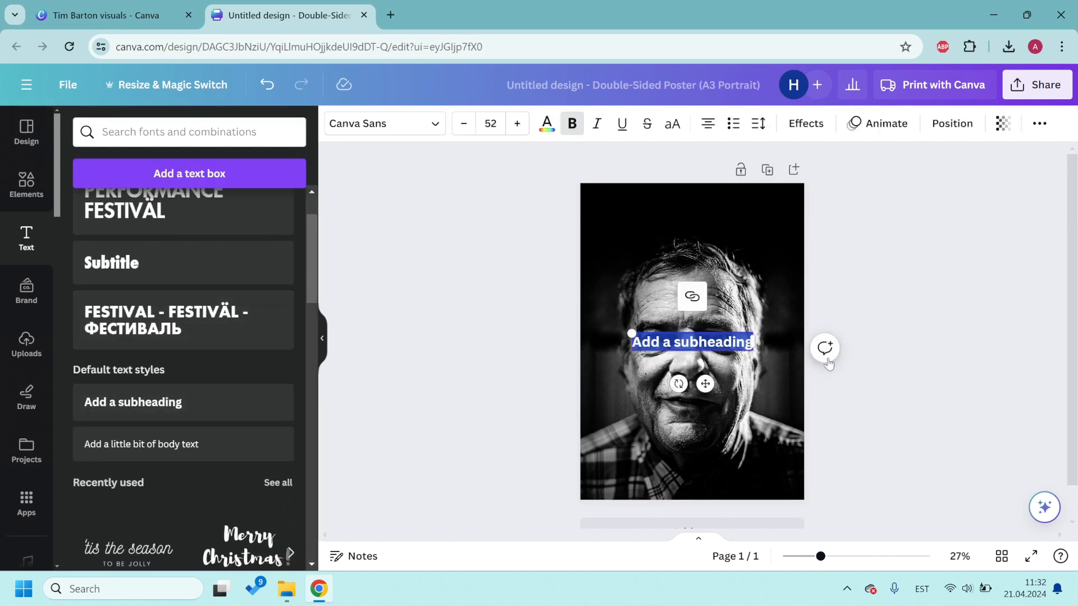
{"action": "left_click", "coordinate": [712, 340]}
{"action": "left_click_drag", "start_coordinate": [712, 339], "coordinate": [706, 203]}
Step: Set the heading to unbolded Big Shoulders Display and enlarge it to about 133
{"action": "left_click", "coordinate": [436, 127]}
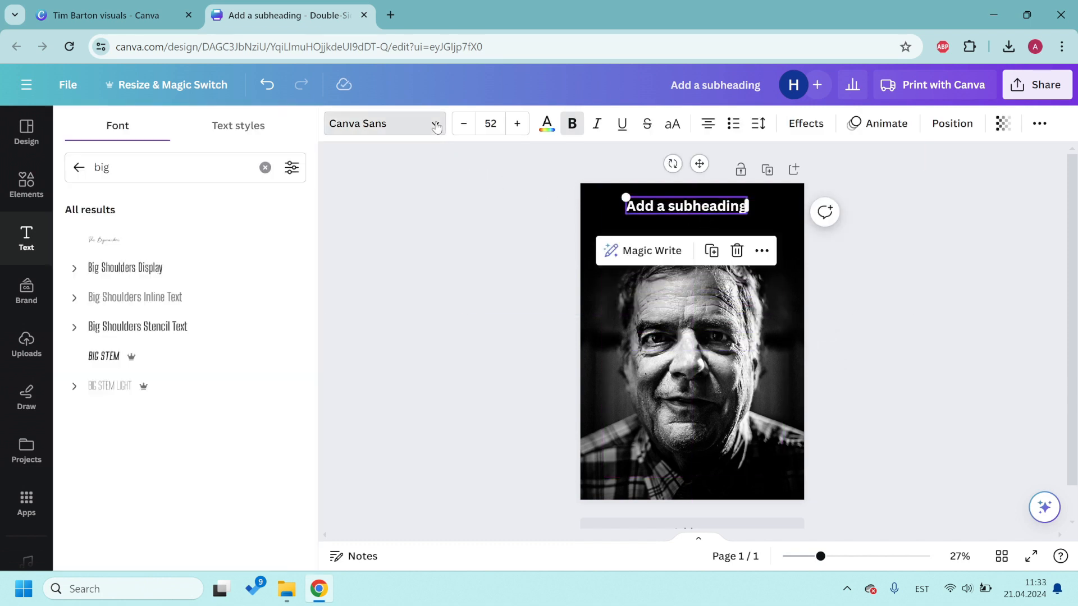
{"action": "left_click", "coordinate": [147, 274]}
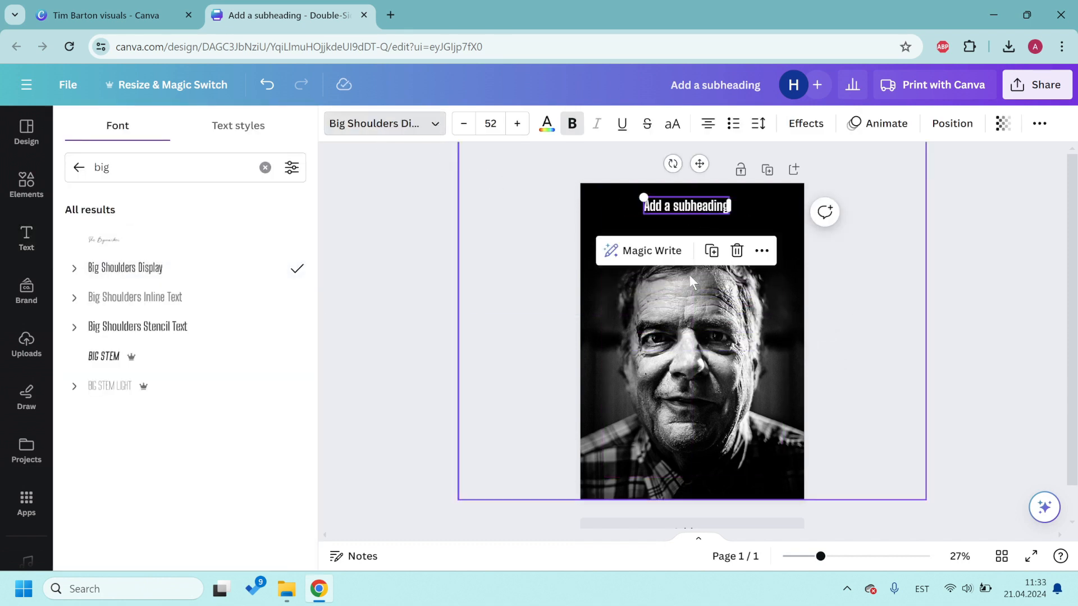
{"action": "left_click", "coordinate": [568, 125]}
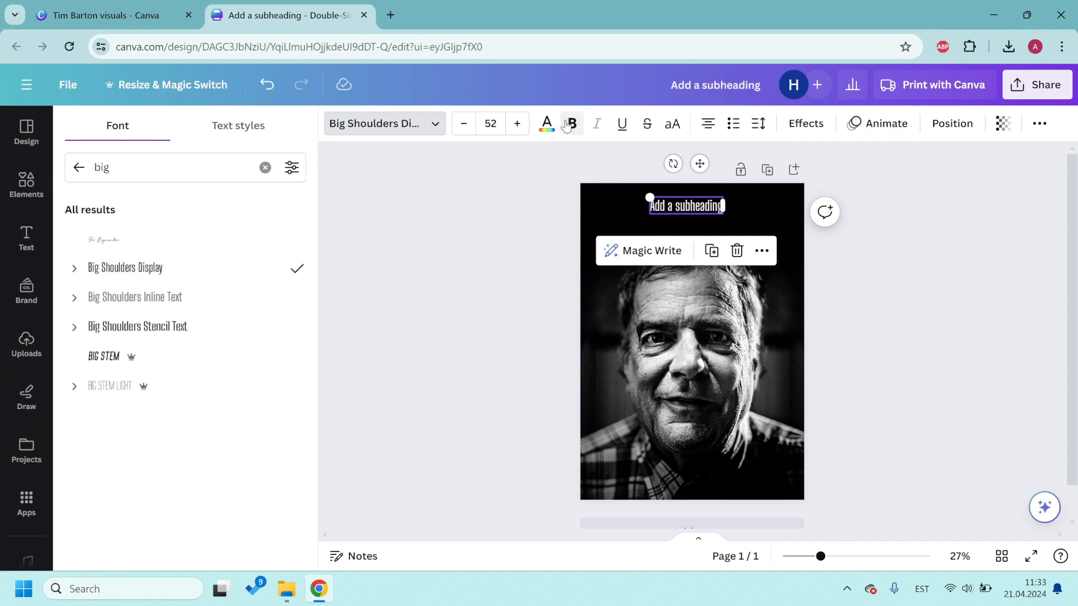
{"action": "left_click", "coordinate": [1010, 312]}
{"action": "left_click", "coordinate": [696, 208]}
{"action": "left_click", "coordinate": [563, 209]}
{"action": "left_click_drag", "start_coordinate": [678, 208], "coordinate": [788, 252]}
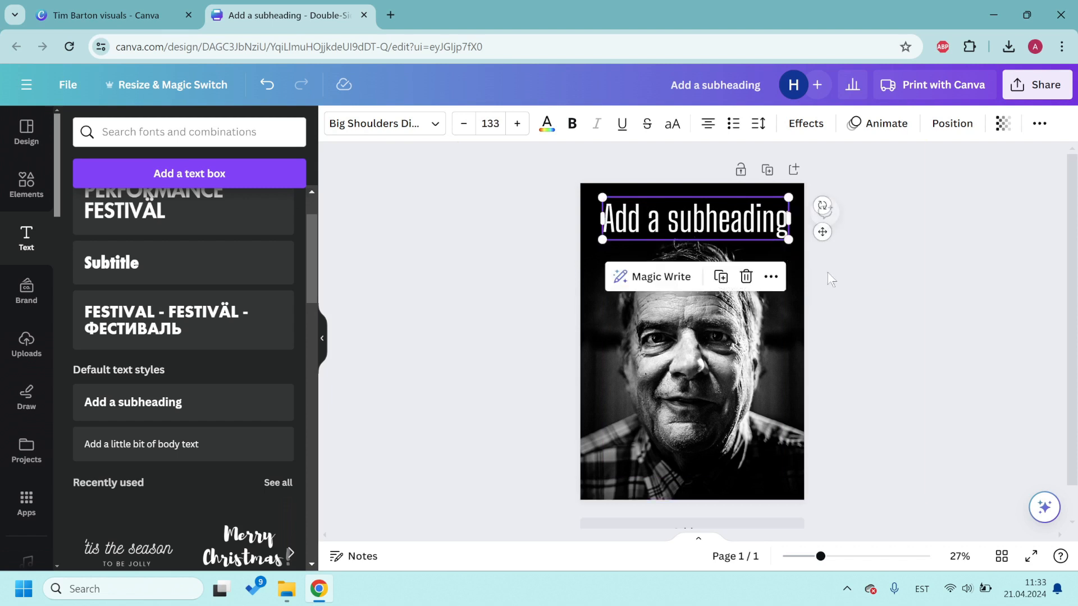
{"action": "left_click", "coordinate": [912, 308]}
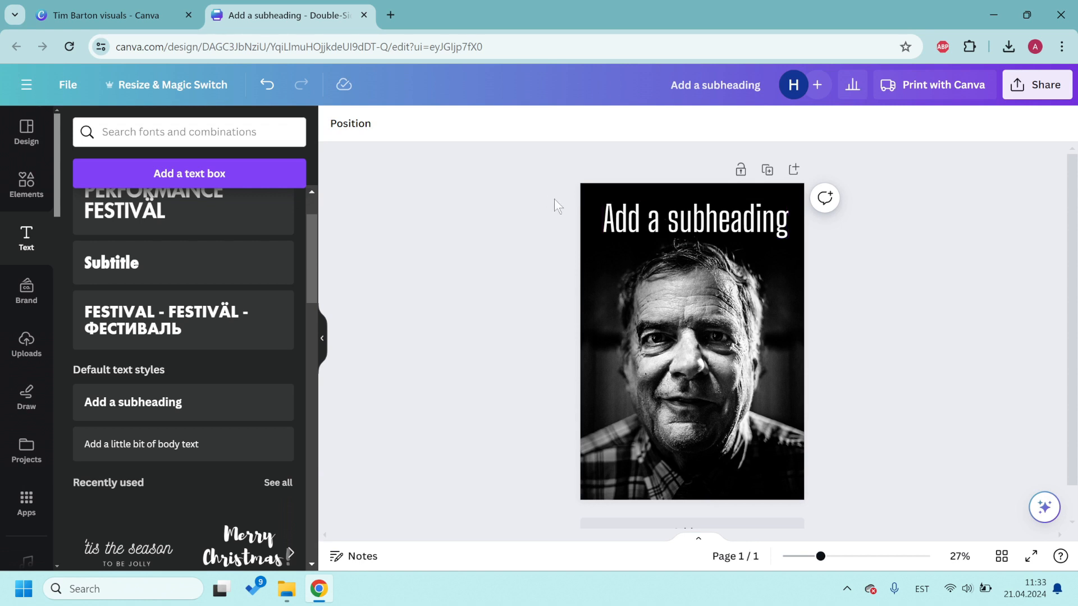
{"action": "left_click", "coordinate": [391, 15]}
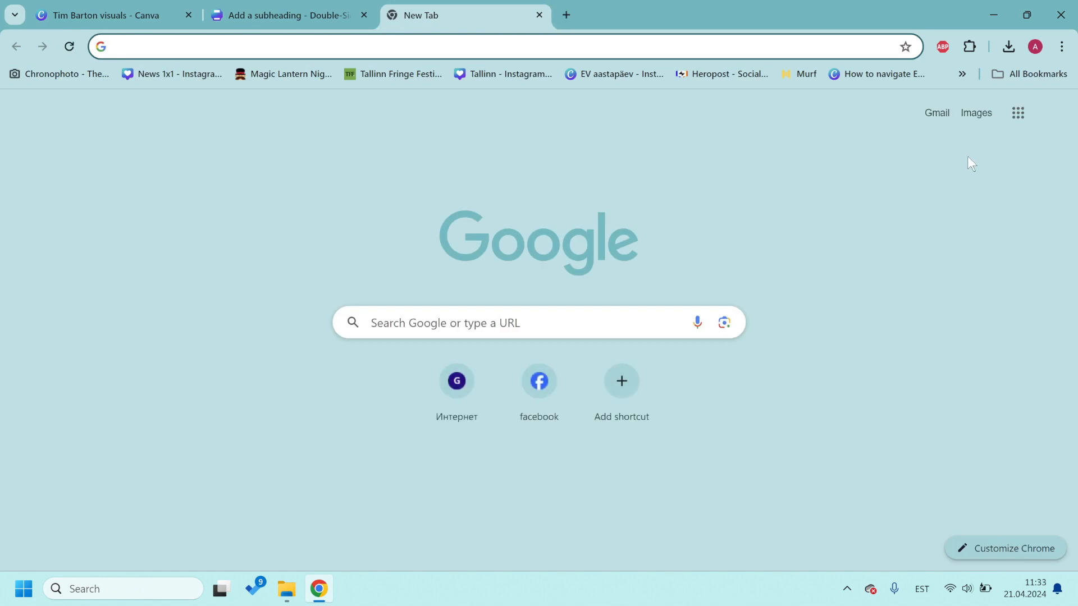
Step: Open the show's Google Docs text from the bookmarks and select the RAPSODY IN CHICAGO BLUES lines
{"action": "left_click", "coordinate": [961, 75]}
{"action": "left_click", "coordinate": [771, 409]}
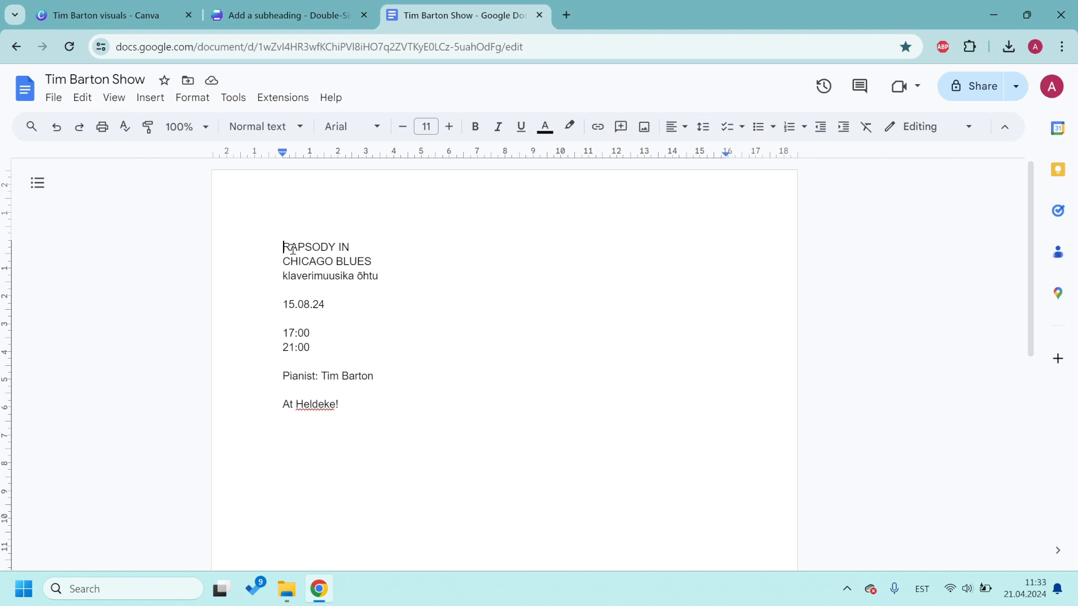
{"action": "left_click_drag", "start_coordinate": [282, 247], "coordinate": [411, 261]}
{"action": "key", "text": "ctrl+c"}
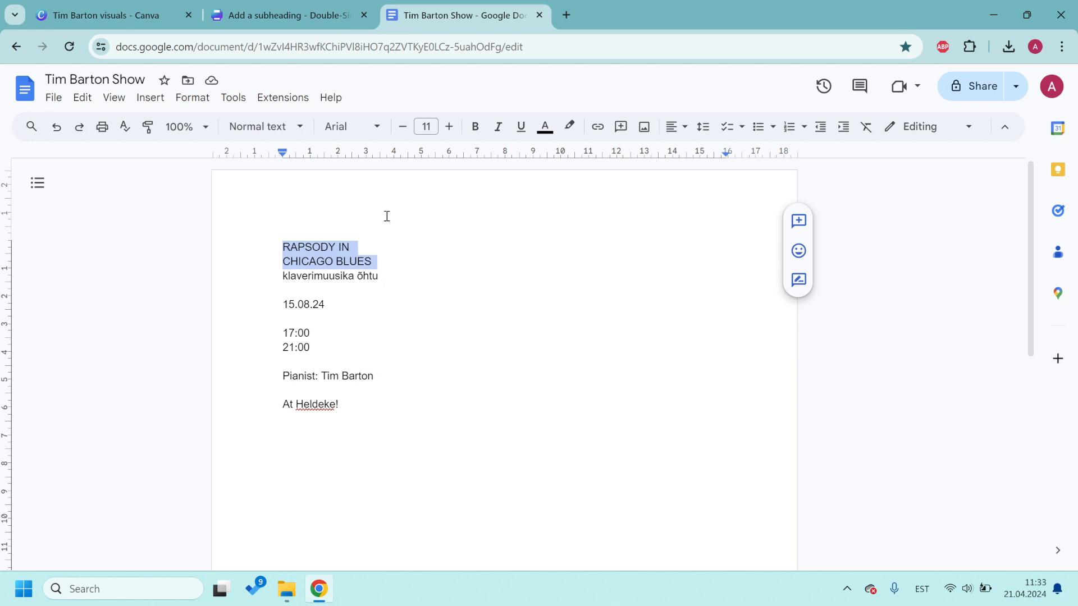
Step: Paste the copied title into the heading, then delete RAPSODY IN so only CHICAGO BLUES remains
{"action": "left_click", "coordinate": [307, 16]}
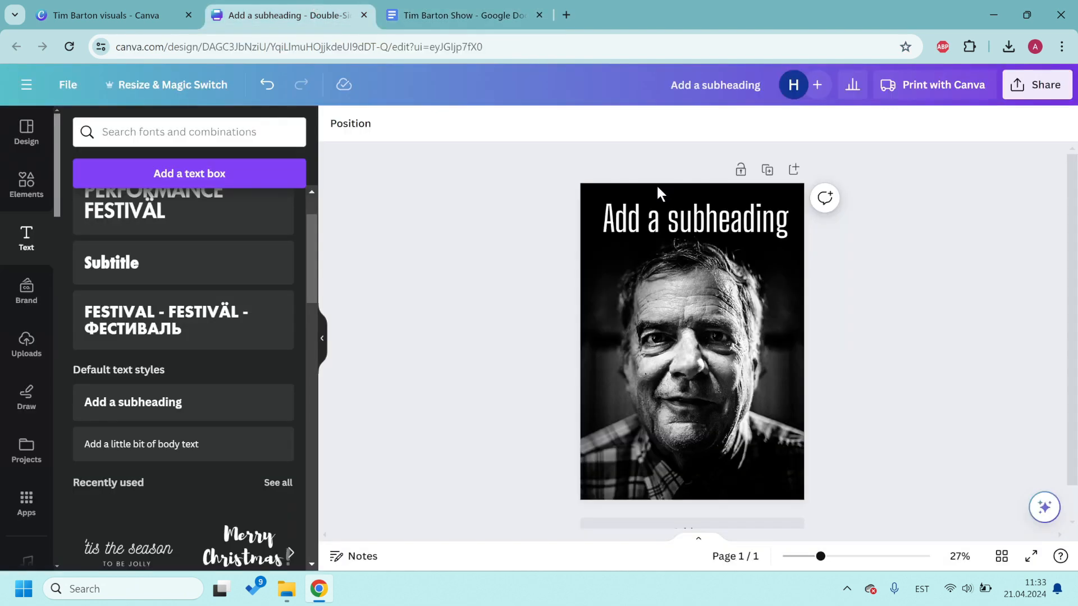
{"action": "left_click", "coordinate": [654, 212]}
{"action": "left_click", "coordinate": [653, 212]}
{"action": "key", "text": "ctrl+v"}
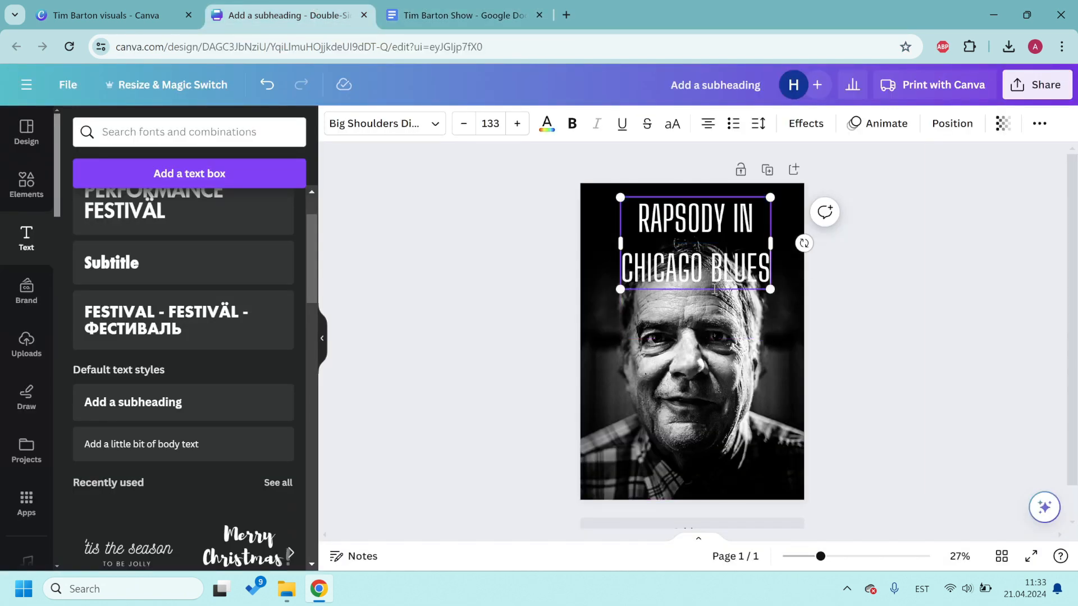
{"action": "triple_click", "coordinate": [750, 228]}
{"action": "key", "text": "ctrl+c"}
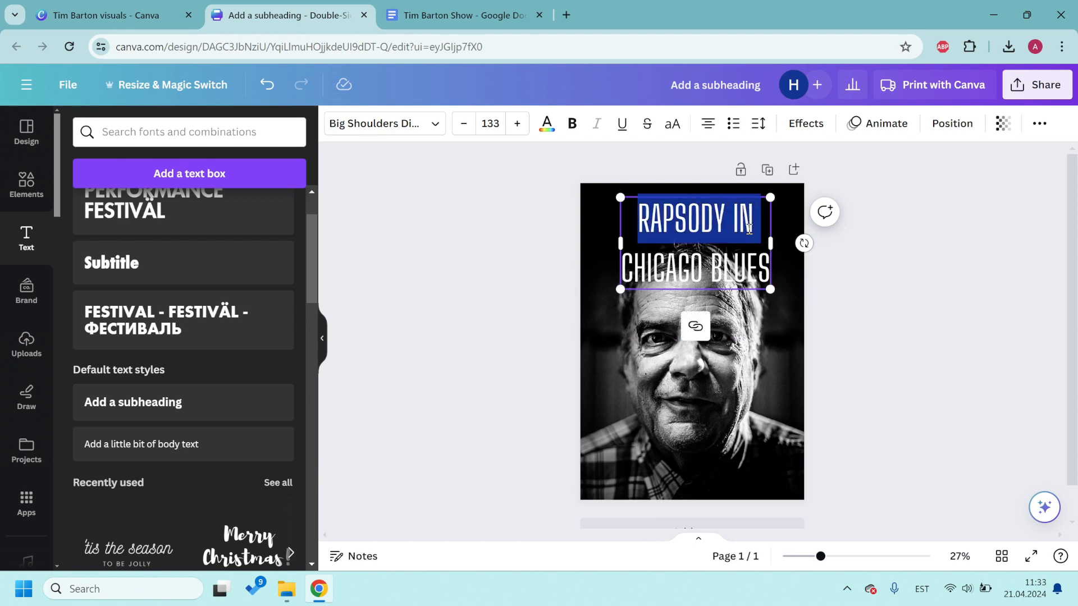
{"action": "key", "text": "BackSpace"}
{"action": "left_click", "coordinate": [867, 270]}
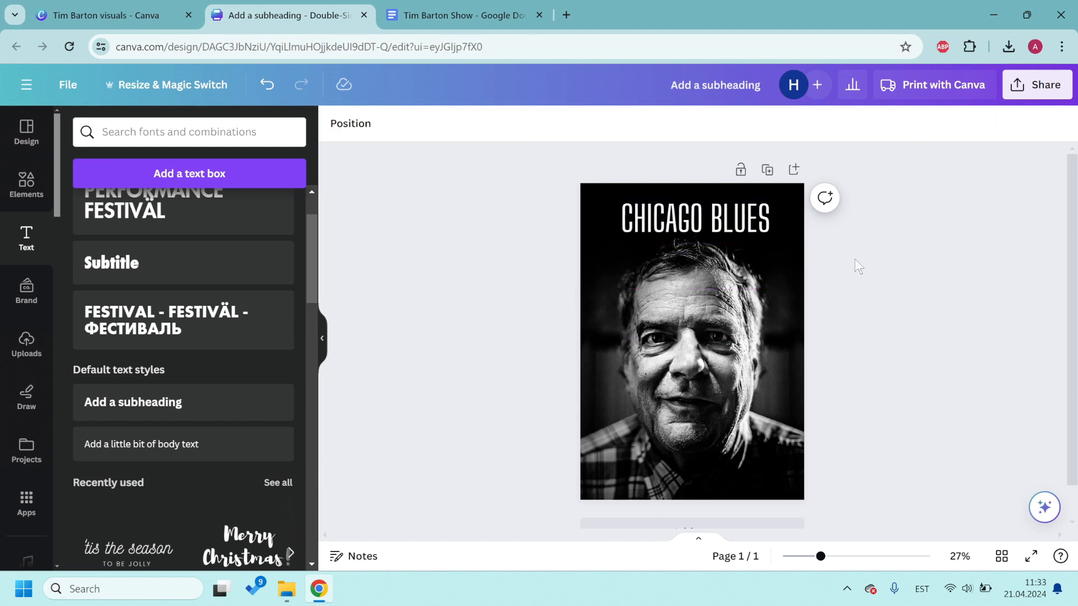
Step: Enlarge CHICAGO BLUES to span the poster width, centred on the page
{"action": "left_click", "coordinate": [710, 229]}
{"action": "left_click_drag", "start_coordinate": [622, 237], "coordinate": [597, 247]}
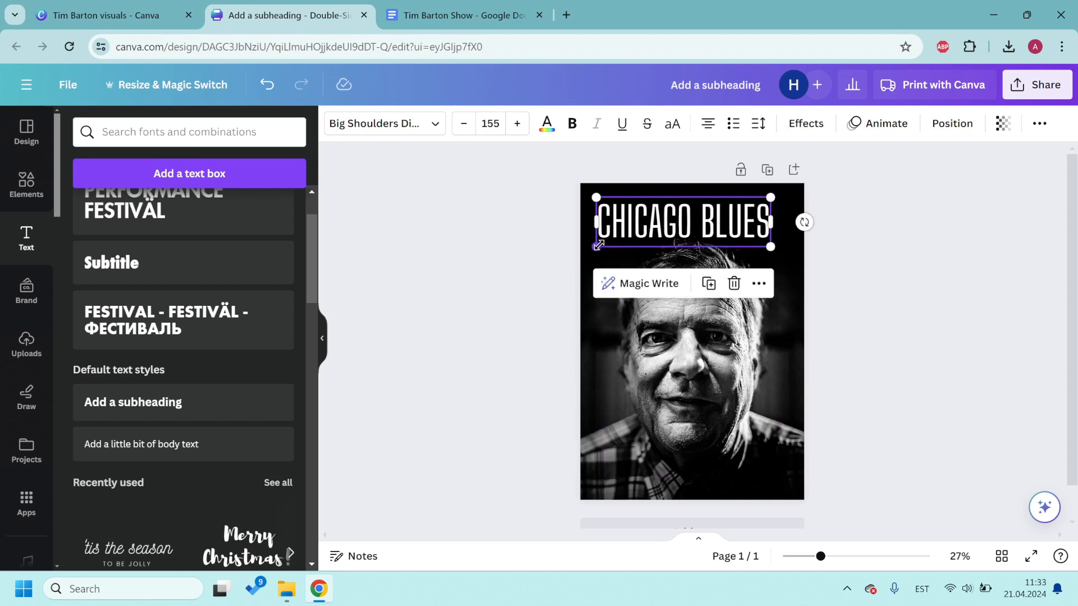
{"action": "left_click_drag", "start_coordinate": [772, 246], "coordinate": [795, 257]}
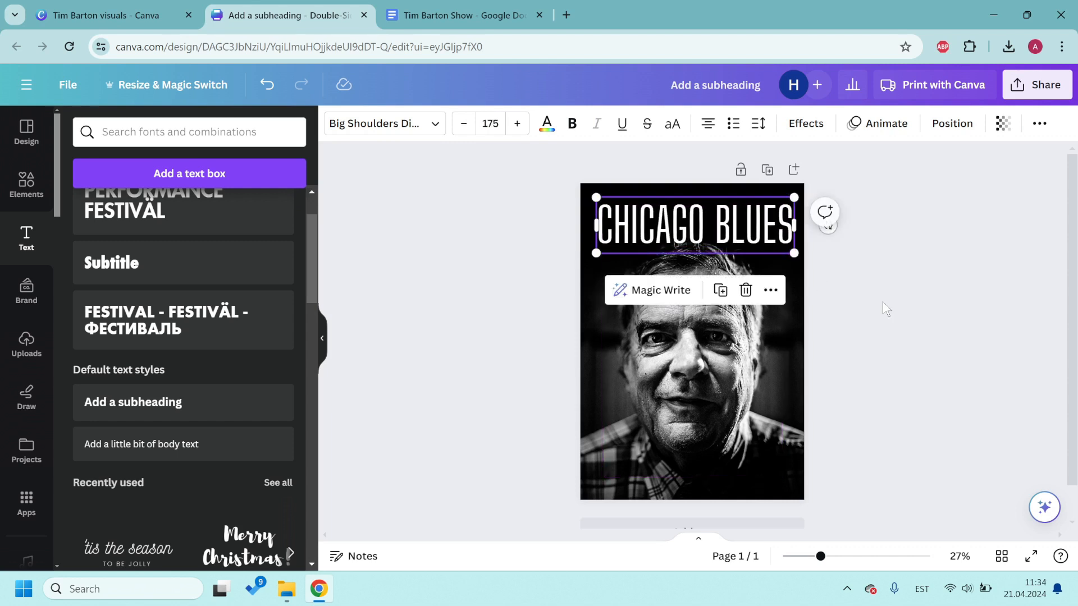
{"action": "left_click_drag", "start_coordinate": [743, 224], "coordinate": [767, 204]}
Step: Duplicate the CHICAGO BLUES box, change the copy to RAPSODY IN, and right-align it
{"action": "key", "text": "ctrl+d"}
{"action": "double_click", "coordinate": [734, 291]}
{"action": "key", "text": "ctrl+v"}
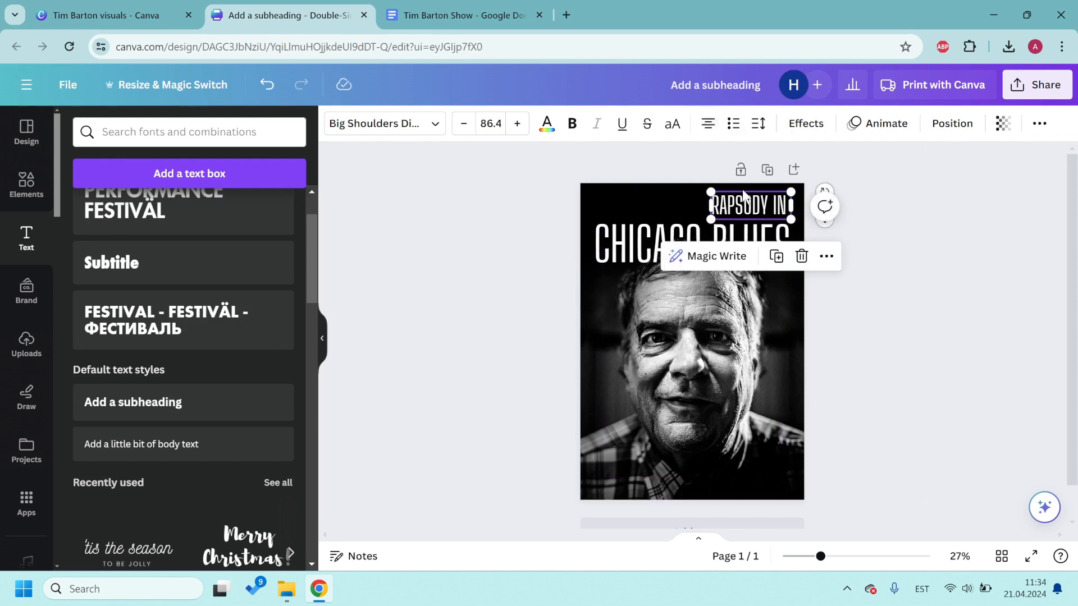
{"action": "double_click", "coordinate": [740, 199]}
{"action": "left_click", "coordinate": [704, 129]}
{"action": "left_click", "coordinate": [705, 128]}
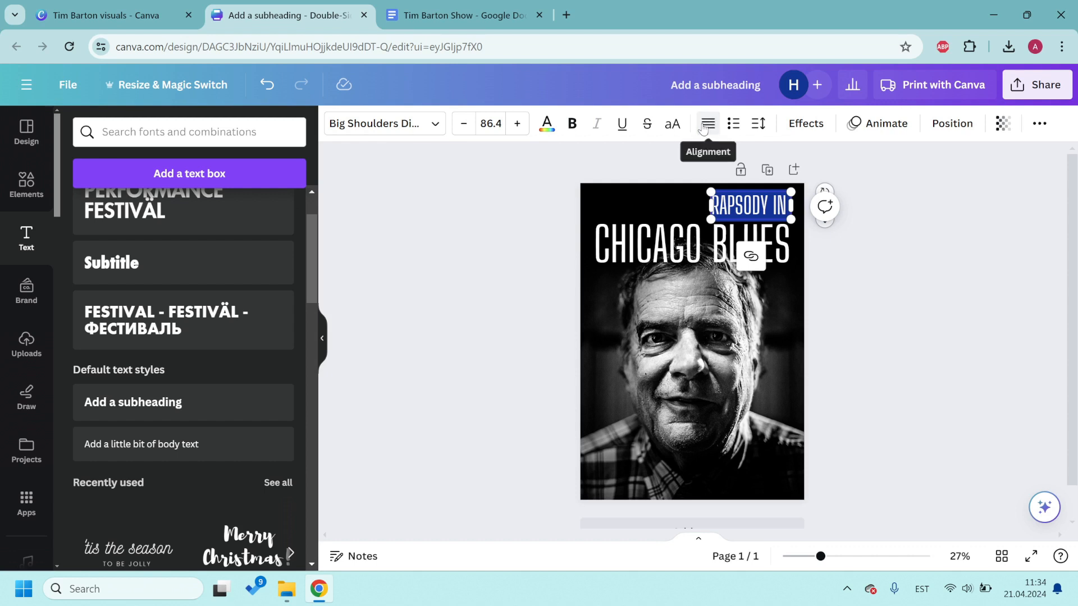
{"action": "left_click", "coordinate": [705, 129]}
Step: Align RAPSODY IN with CHICAGO BLUES's right edge, nudged slightly left and down
{"action": "left_click", "coordinate": [854, 222]}
{"action": "left_click_drag", "start_coordinate": [736, 208], "coordinate": [740, 209]}
{"action": "left_click", "coordinate": [870, 251]}
{"action": "left_click", "coordinate": [777, 244]}
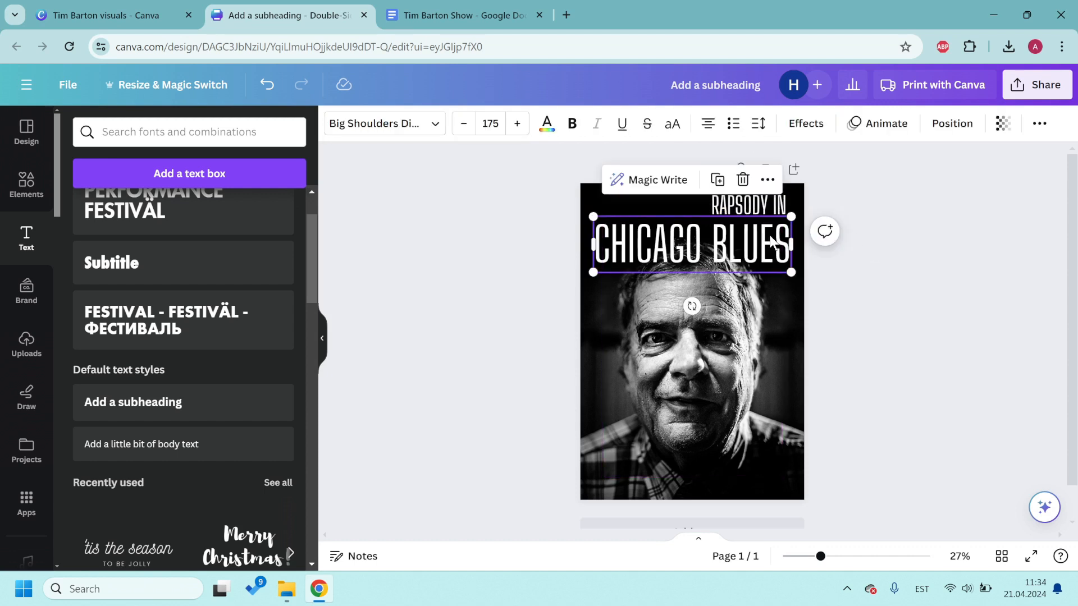
{"action": "left_click", "coordinate": [776, 244]}
{"action": "left_click", "coordinate": [773, 212]}
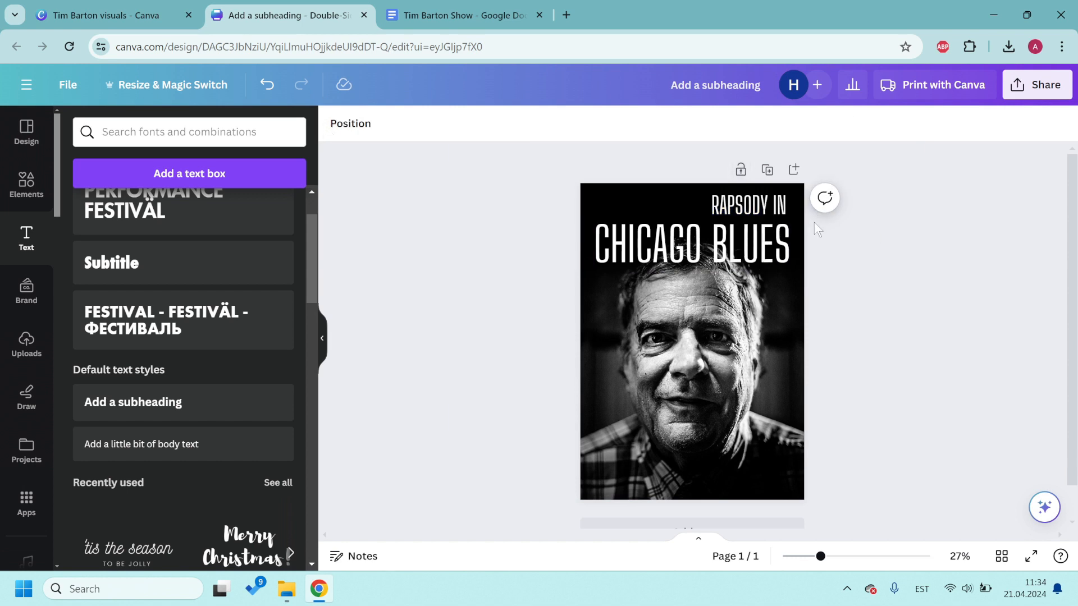
{"action": "left_click_drag", "start_coordinate": [766, 204], "coordinate": [771, 205]}
{"action": "left_click", "coordinate": [863, 269]}
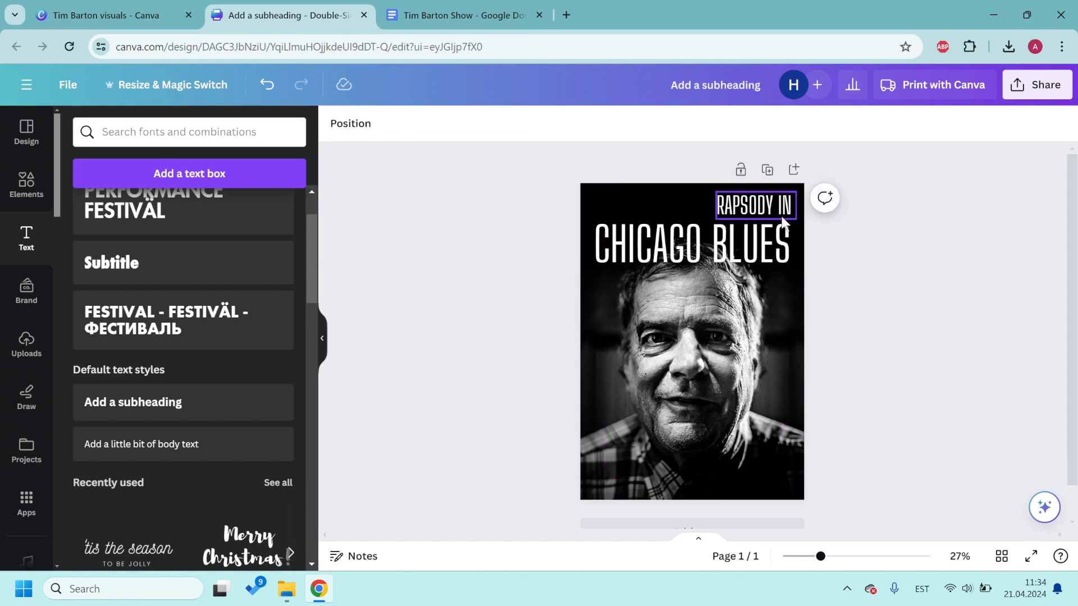
{"action": "left_click", "coordinate": [780, 216]}
{"action": "left_click", "coordinate": [843, 254]}
{"action": "key", "text": "Left"}
{"action": "key", "text": "Left"}
{"action": "key", "text": "Down"}
{"action": "key", "text": "Down"}
{"action": "key", "text": "Down"}
{"action": "key", "text": "Down"}
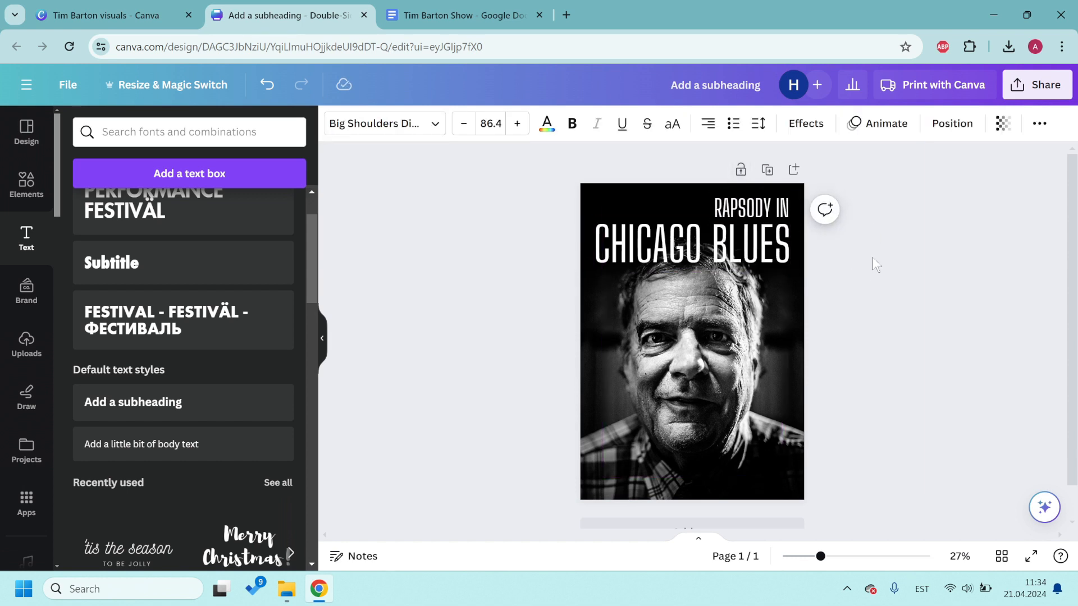
{"action": "left_click", "coordinate": [879, 260]}
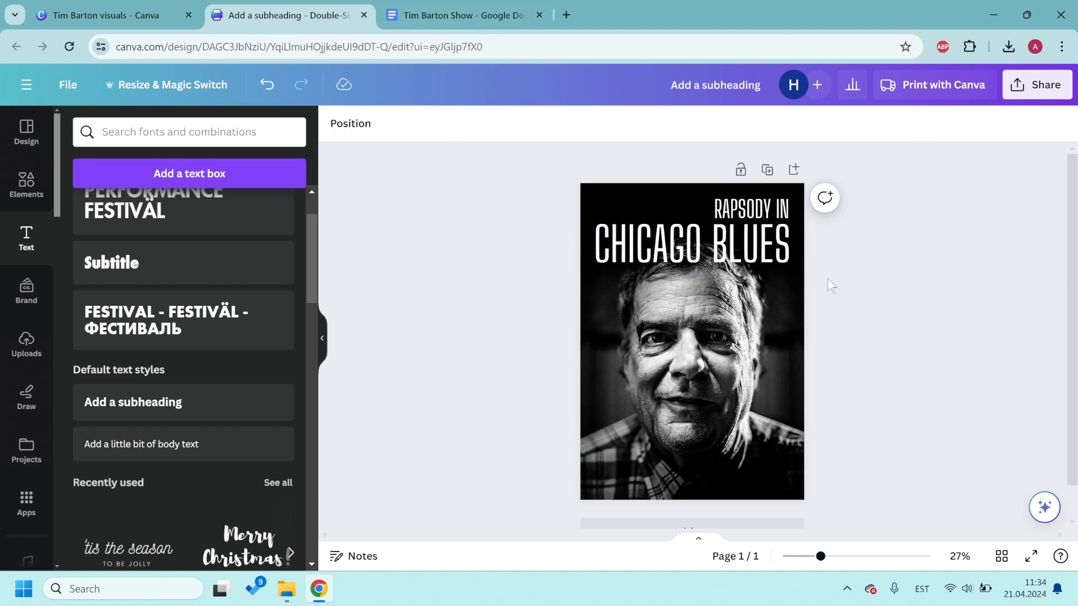
Step: Copy the date 15.08.24 from the notes into a copy of CHICAGO BLUES below the headline
{"action": "left_click", "coordinate": [452, 6]}
{"action": "left_click_drag", "start_coordinate": [282, 305], "coordinate": [356, 304]}
{"action": "key", "text": "ctrl+c"}
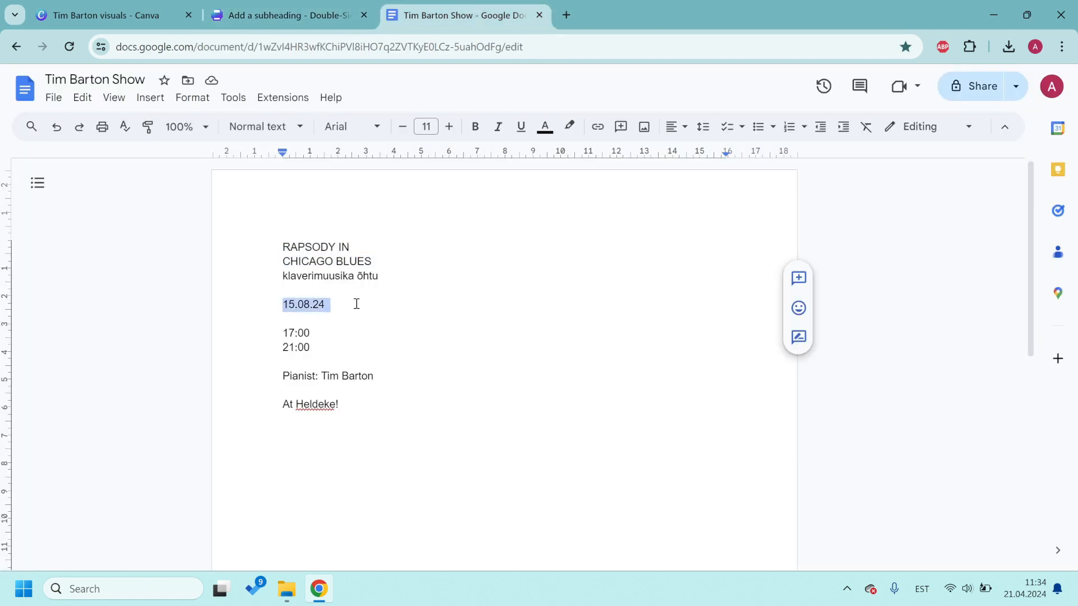
{"action": "left_click", "coordinate": [281, 15]}
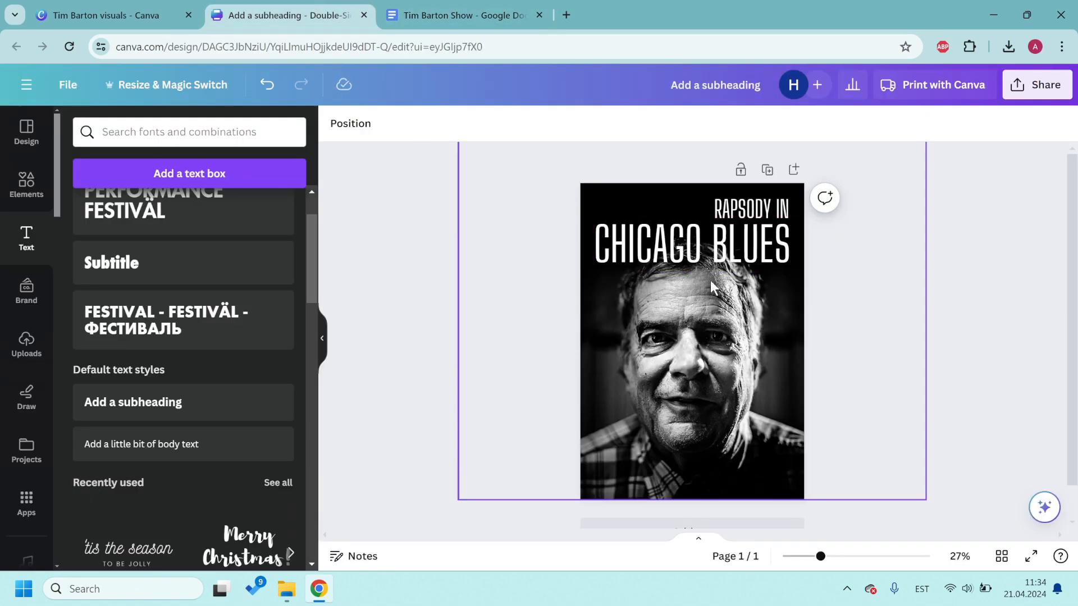
{"action": "left_click", "coordinate": [752, 258]}
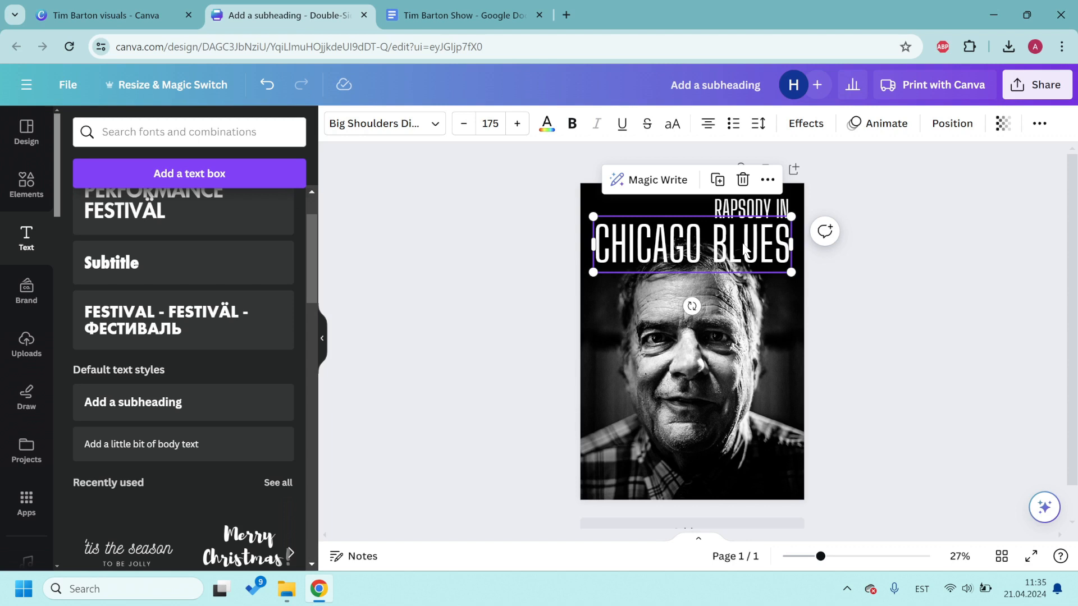
{"action": "left_click_drag", "start_coordinate": [743, 243], "coordinate": [740, 290], "text": "alt"}
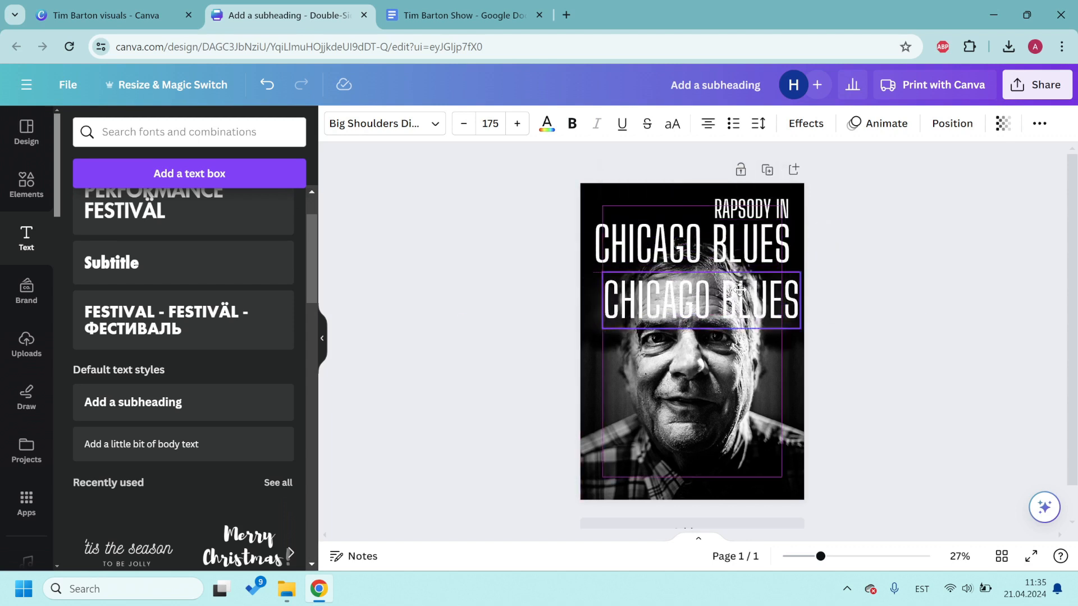
{"action": "double_click", "coordinate": [725, 298]}
{"action": "key", "text": "ctrl+v"}
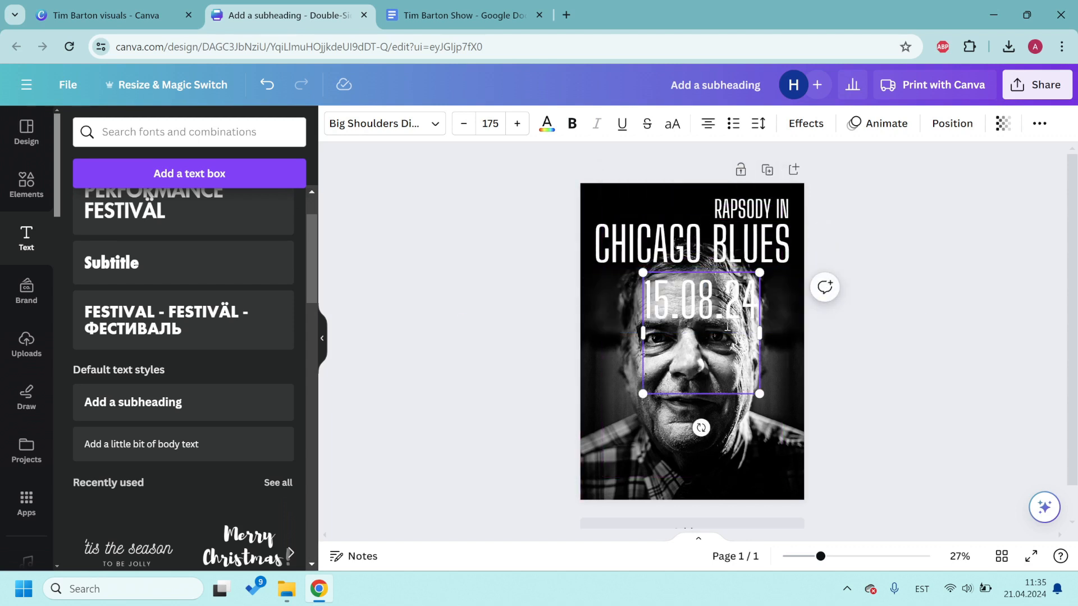
Step: Shrink the date line and left-align it just beneath CHICAGO BLUES
{"action": "key", "text": "BackSpace"}
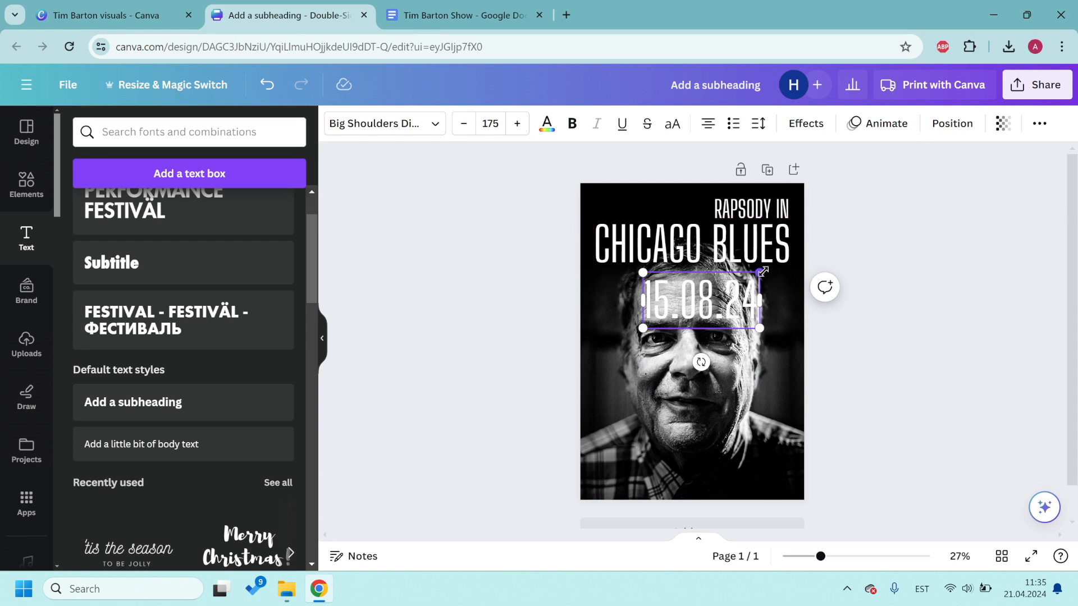
{"action": "left_click_drag", "start_coordinate": [760, 273], "coordinate": [746, 277]}
{"action": "left_click_drag", "start_coordinate": [689, 303], "coordinate": [640, 288]}
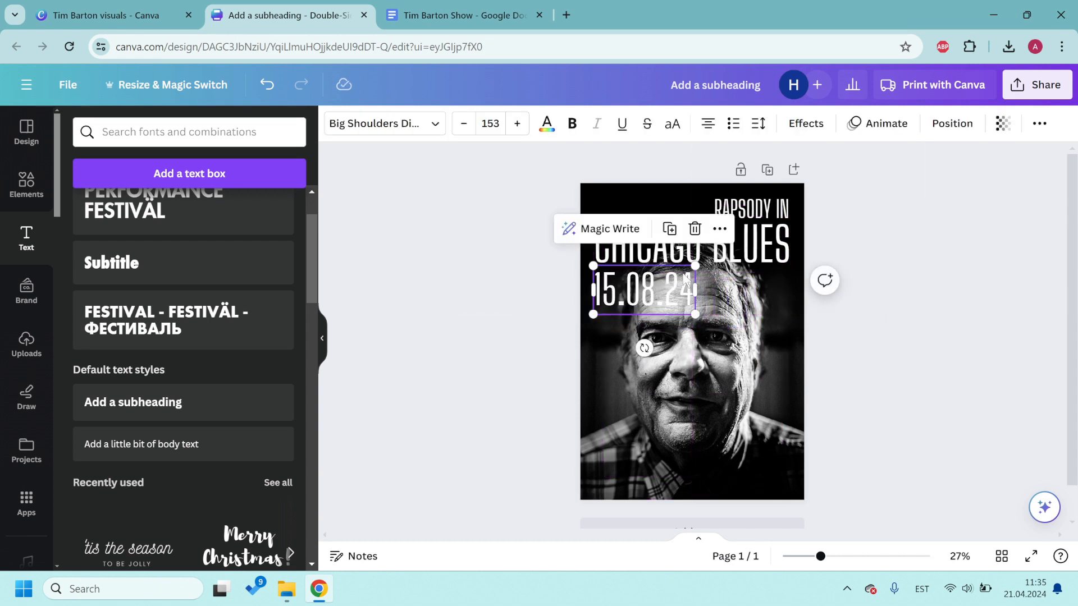
{"action": "left_click_drag", "start_coordinate": [698, 264], "coordinate": [655, 288]}
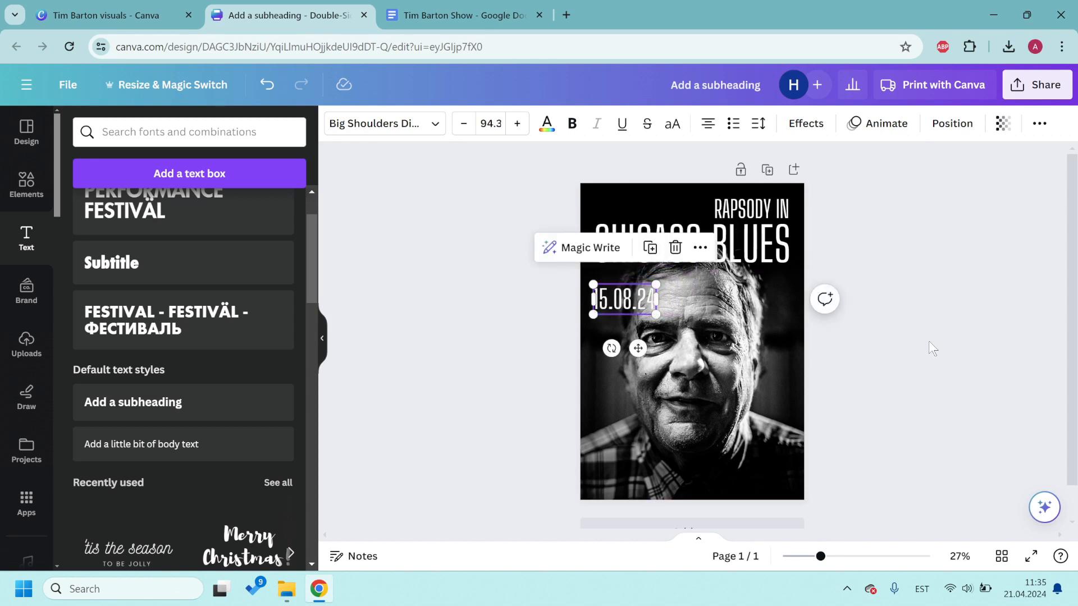
{"action": "left_click", "coordinate": [934, 341]}
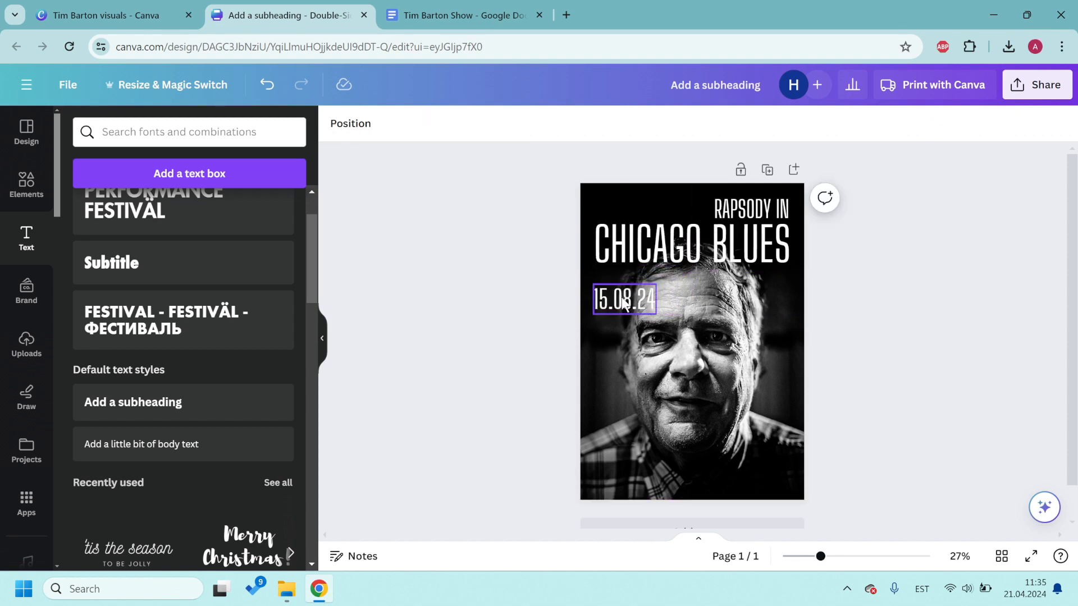
{"action": "left_click_drag", "start_coordinate": [621, 298], "coordinate": [621, 290]}
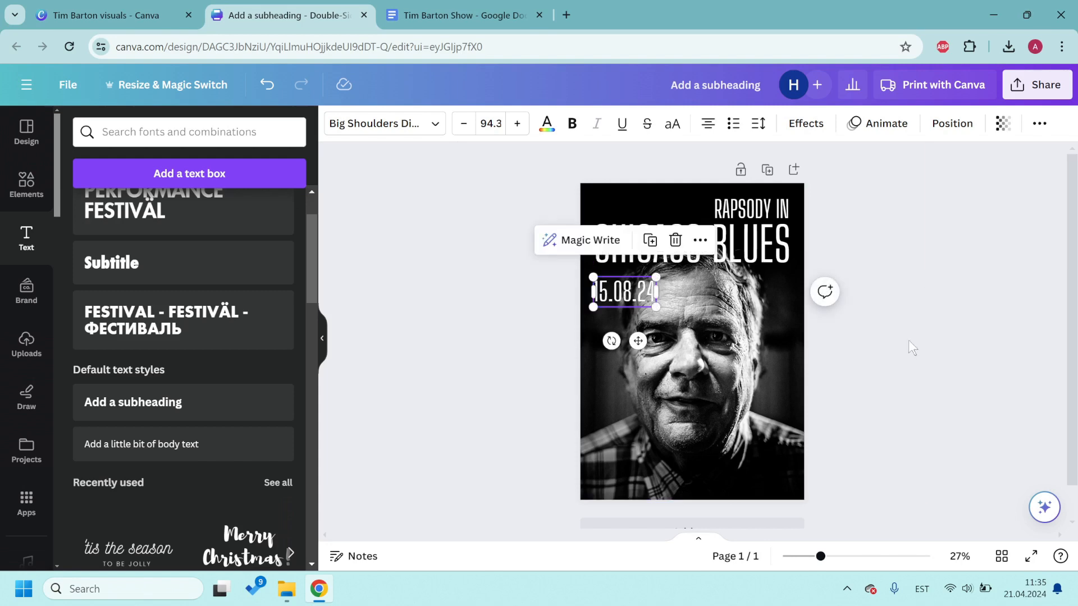
{"action": "left_click", "coordinate": [889, 345]}
Step: Duplicate the date box and paste the show times 17:00 and 21:00 into it
{"action": "left_click", "coordinate": [476, 15]}
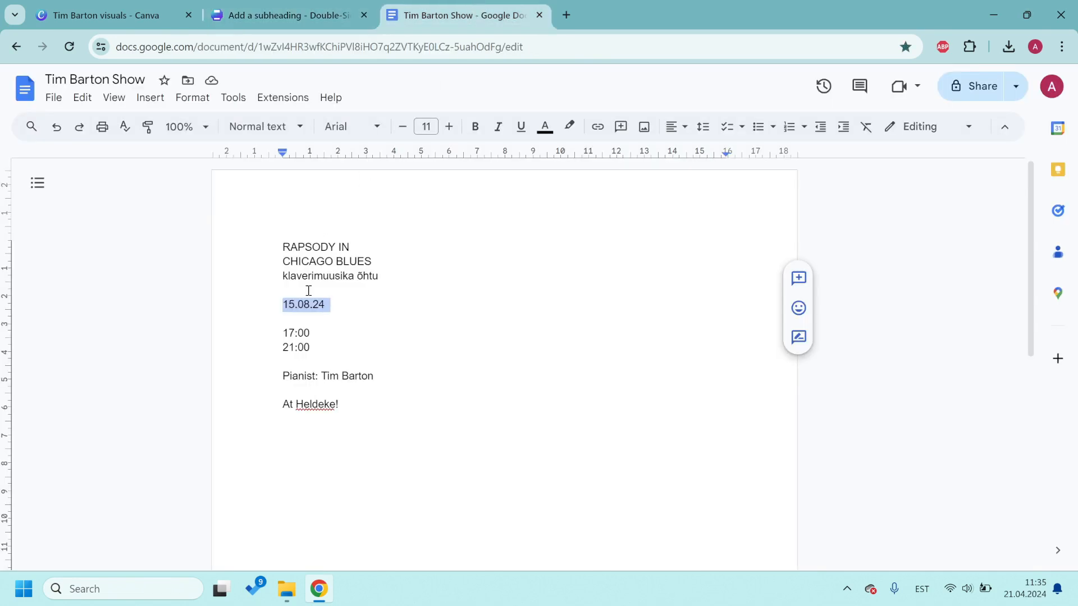
{"action": "left_click_drag", "start_coordinate": [285, 331], "coordinate": [327, 350]}
{"action": "key", "text": "ctrl+c"}
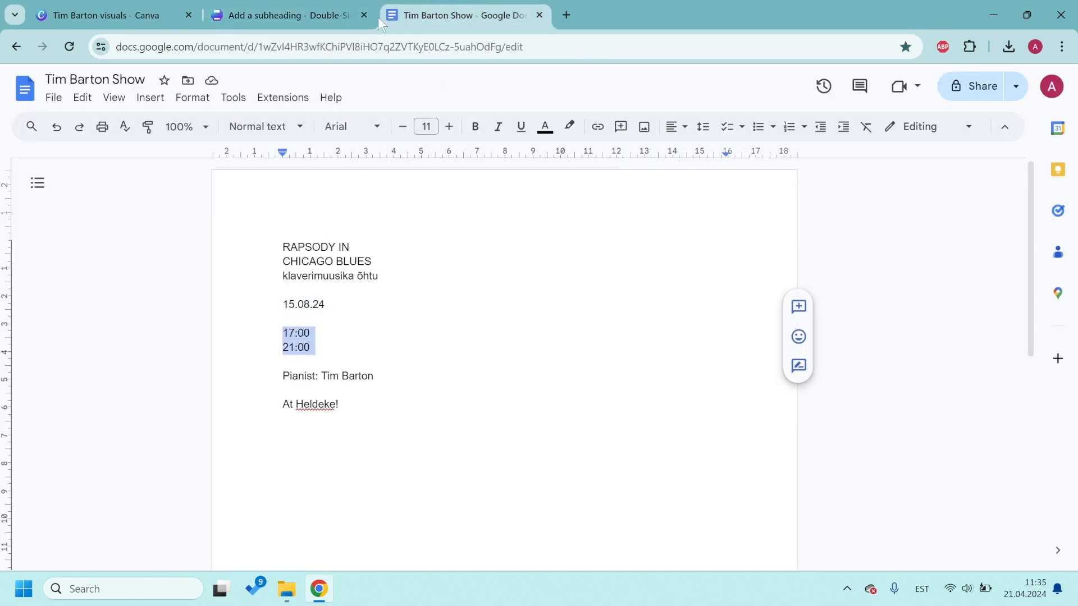
{"action": "left_click", "coordinate": [329, 8]}
{"action": "left_click", "coordinate": [627, 291]}
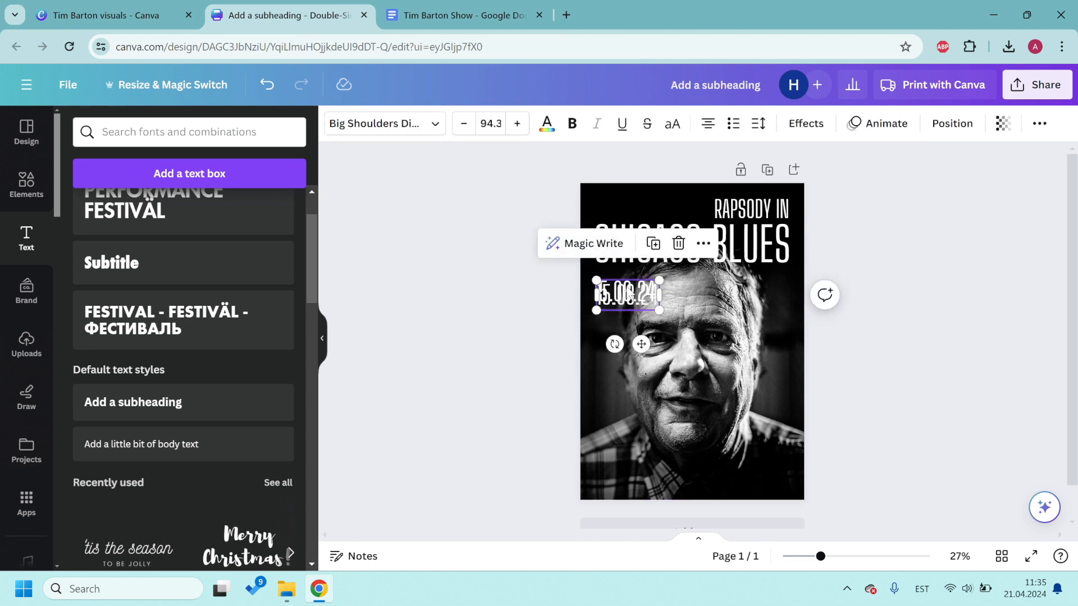
{"action": "key", "text": "ctrl+d"}
{"action": "key", "text": "ctrl+v"}
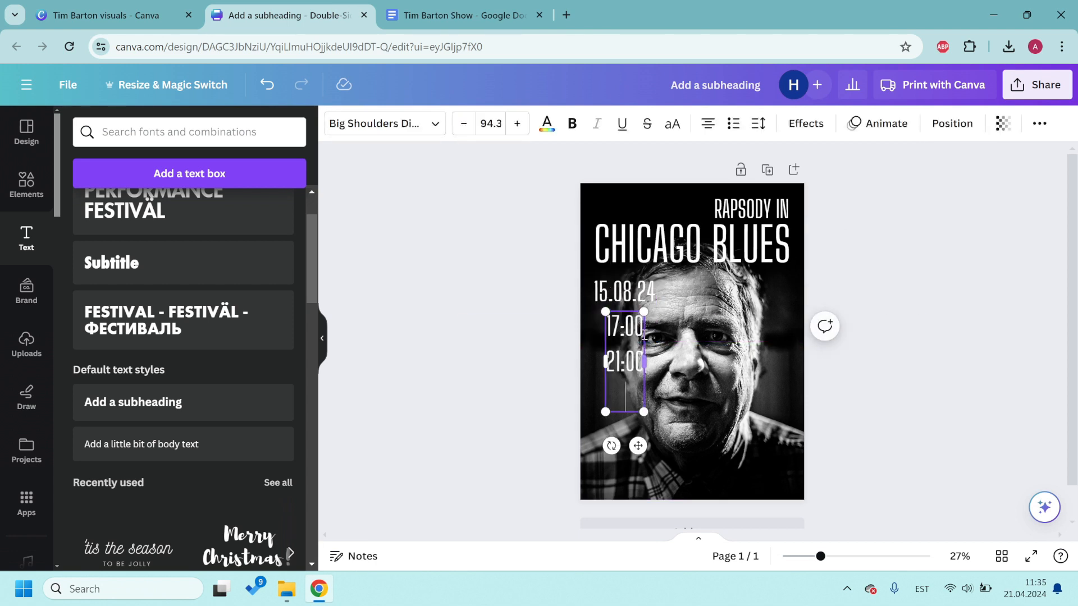
{"action": "key", "text": "BackSpace"}
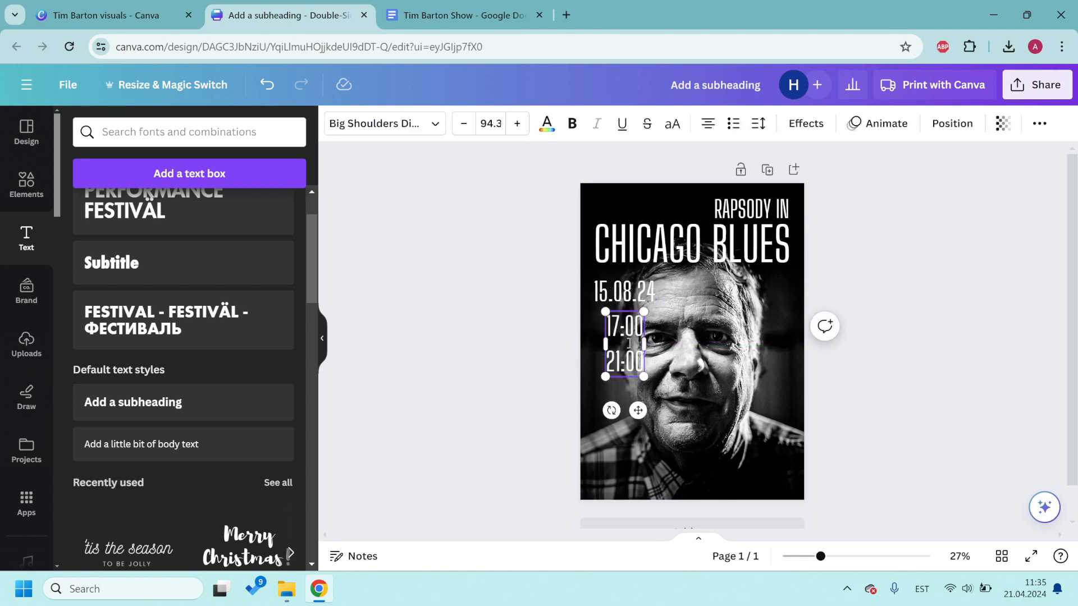
Step: Tighten the times' line spacing to about 0.93, shrink them, and tuck them under the date
{"action": "key", "text": "ctrl+a"}
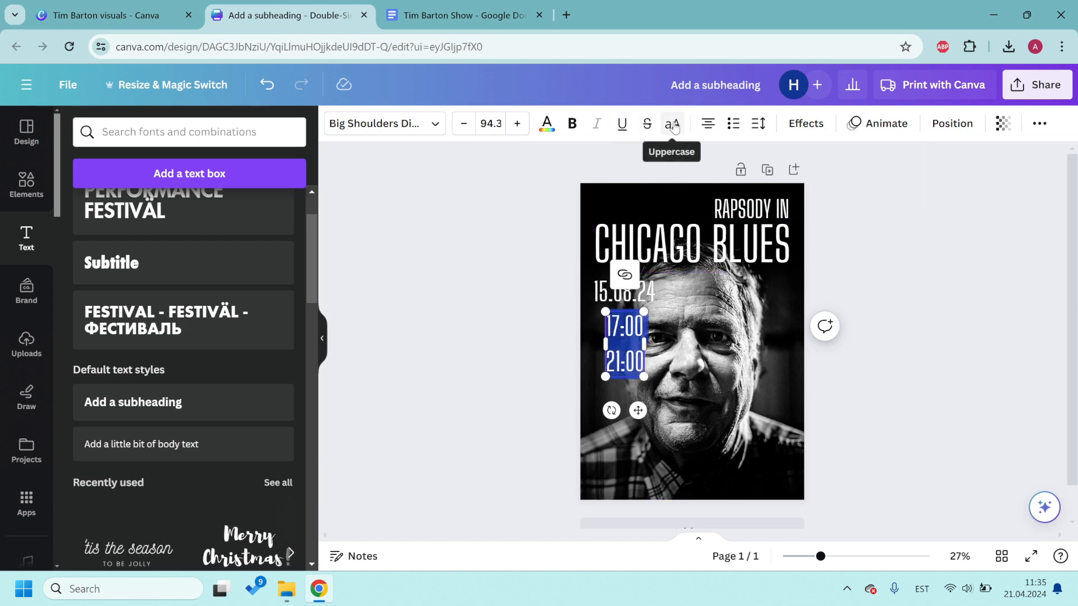
{"action": "left_click", "coordinate": [766, 128]}
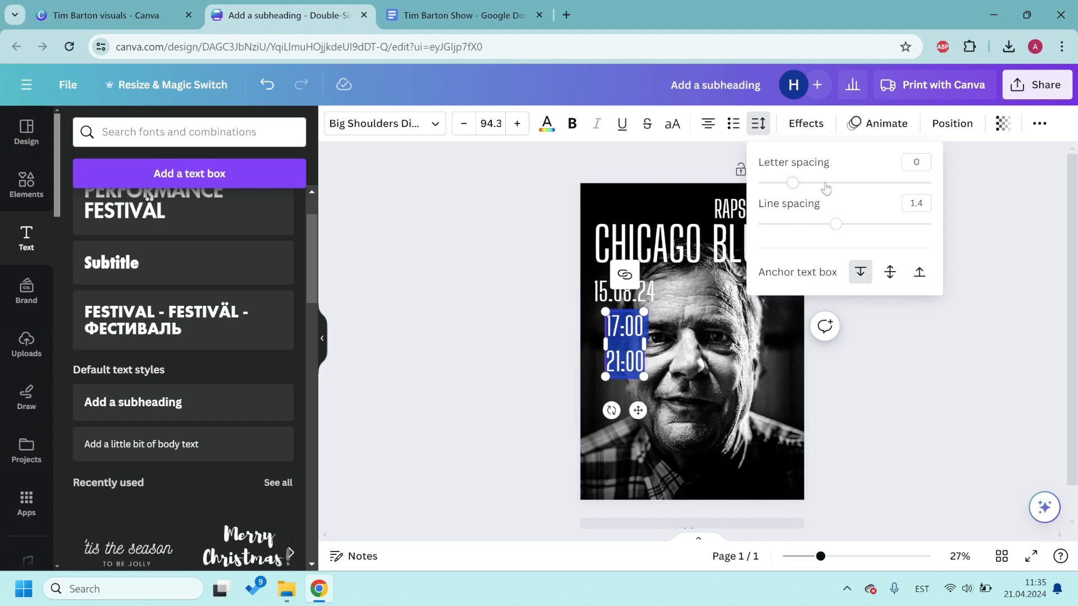
{"action": "left_click_drag", "start_coordinate": [837, 228], "coordinate": [794, 232]}
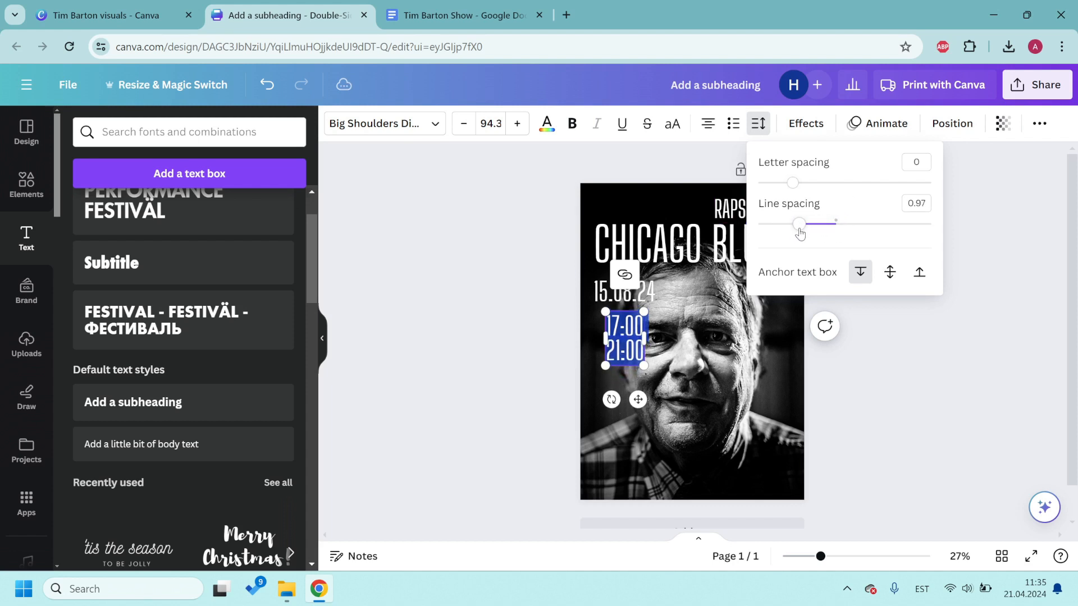
{"action": "left_click", "coordinate": [910, 355]}
{"action": "left_click", "coordinate": [926, 381]}
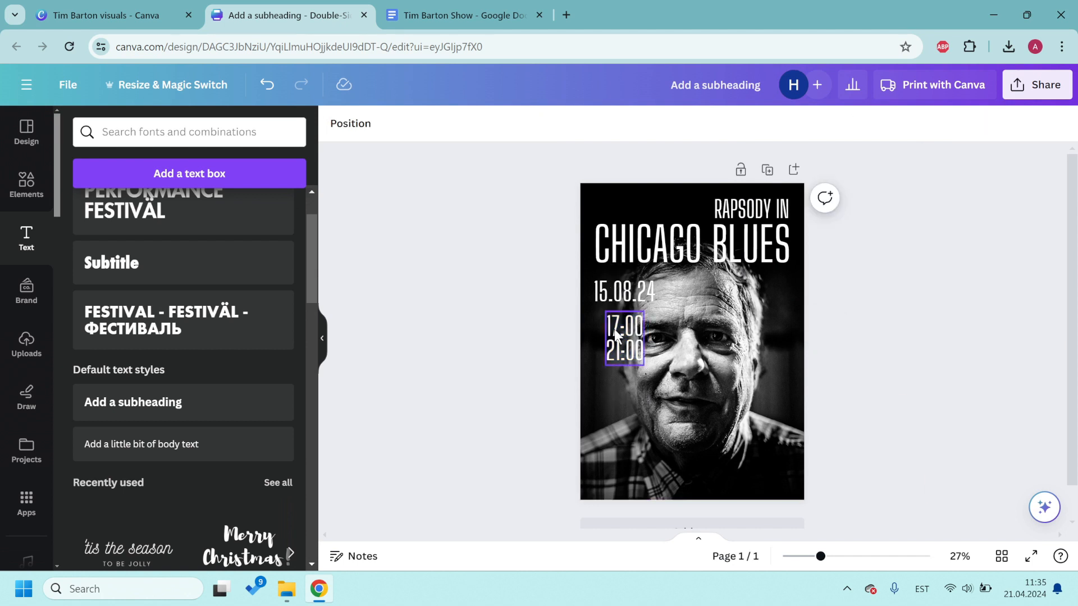
{"action": "mouse_move", "coordinate": [615, 329]}
{"action": "left_mouse_down"}
{"action": "mouse_move", "coordinate": [602, 324]}
{"action": "mouse_move", "coordinate": [620, 325]}
{"action": "mouse_move", "coordinate": [607, 335]}
{"action": "mouse_move", "coordinate": [607, 325]}
{"action": "left_mouse_up"}
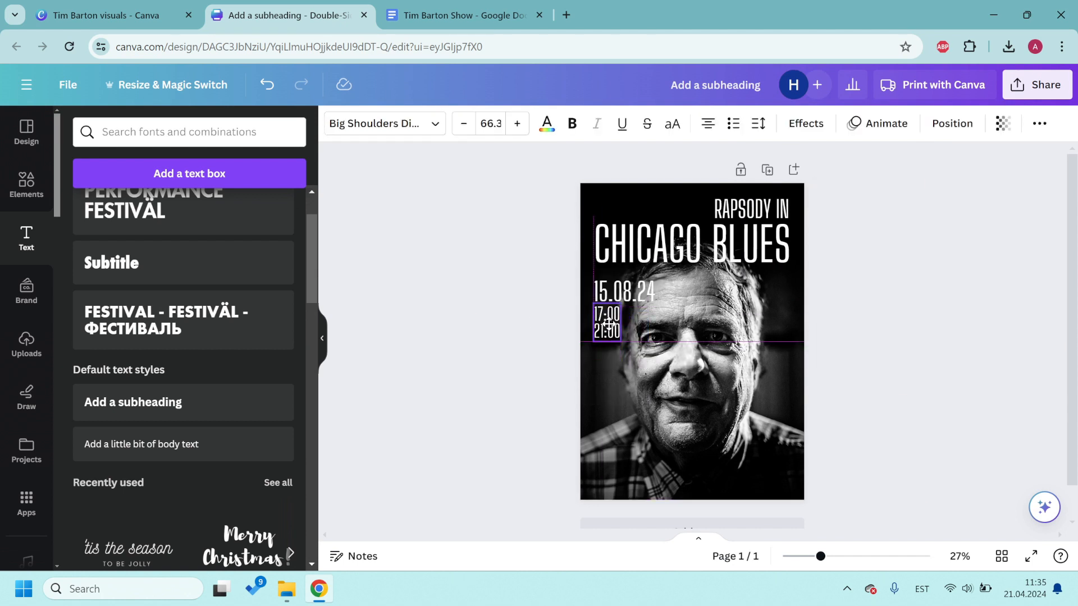
{"action": "left_click", "coordinate": [623, 365]}
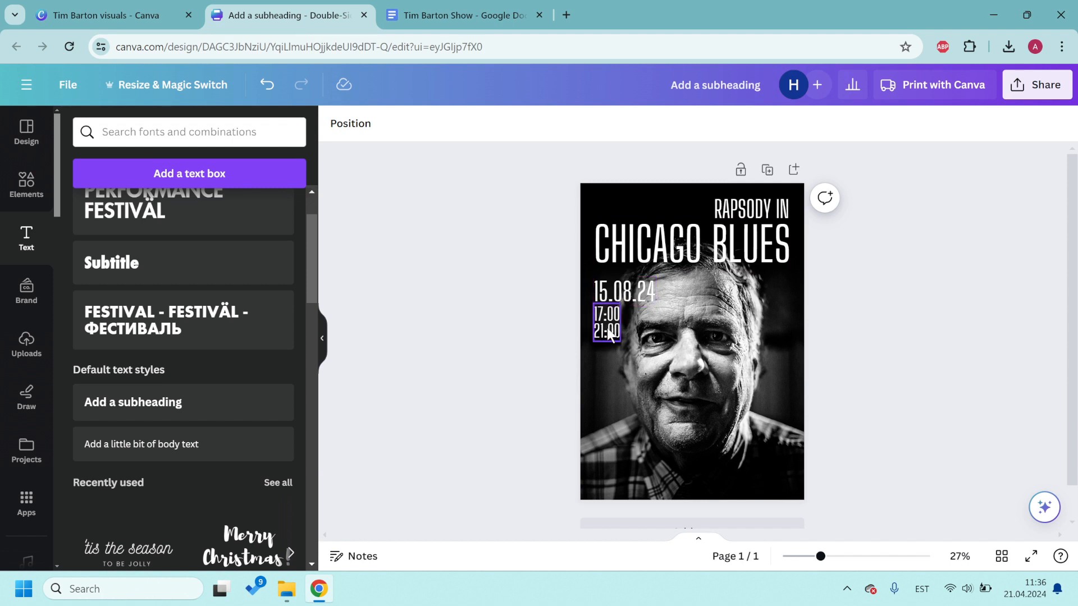
Step: Copy the Pianist credit line from the show's document
{"action": "left_click", "coordinate": [477, 15]}
{"action": "triple_click", "coordinate": [306, 378]}
{"action": "key", "text": "ctrl+c"}
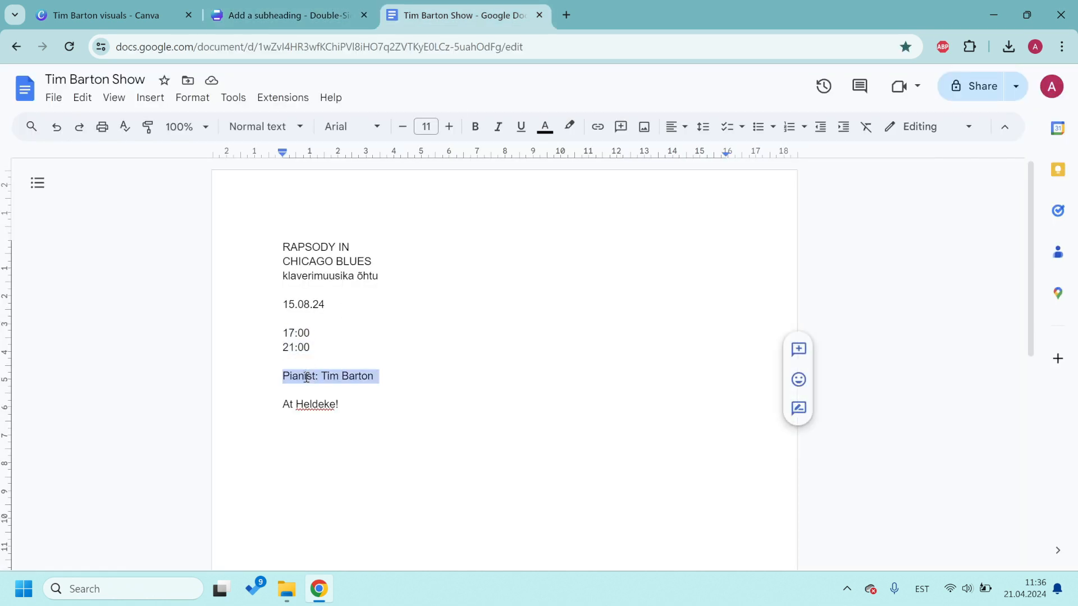
{"action": "left_click", "coordinate": [281, 15]}
Step: Place a headline copy at the poster bottom holding only the pianist's name, shrunk down
{"action": "left_click", "coordinate": [692, 253]}
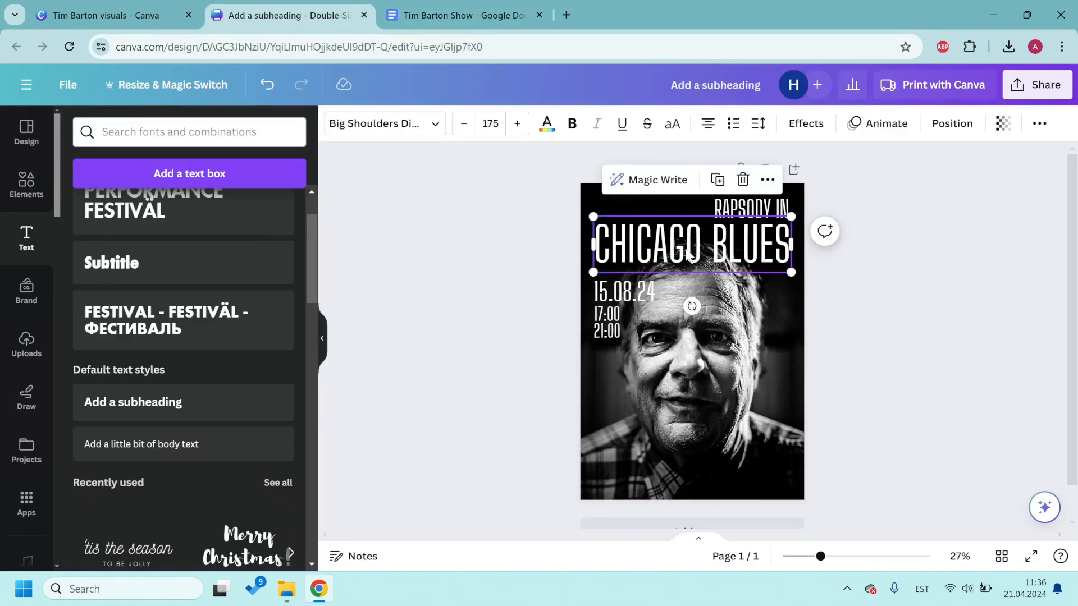
{"action": "key", "text": "ctrl+d"}
{"action": "left_click_drag", "start_coordinate": [692, 254], "coordinate": [557, 438]}
{"action": "double_click", "coordinate": [689, 432]}
{"action": "key", "text": "ctrl+v"}
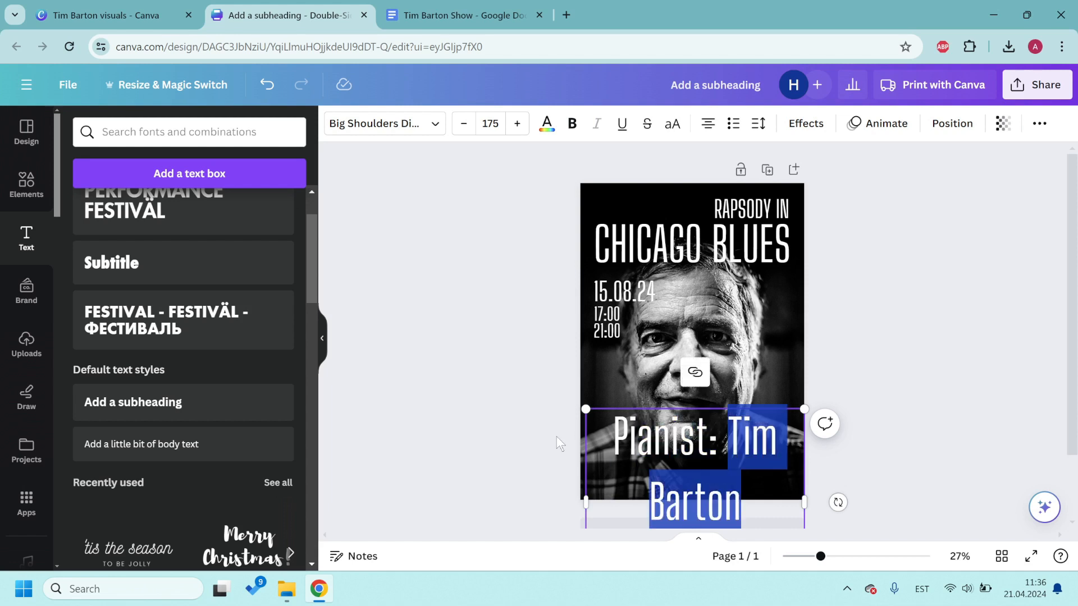
{"action": "left_click", "coordinate": [694, 437]}
{"action": "left_click_drag", "start_coordinate": [716, 437], "coordinate": [575, 436]}
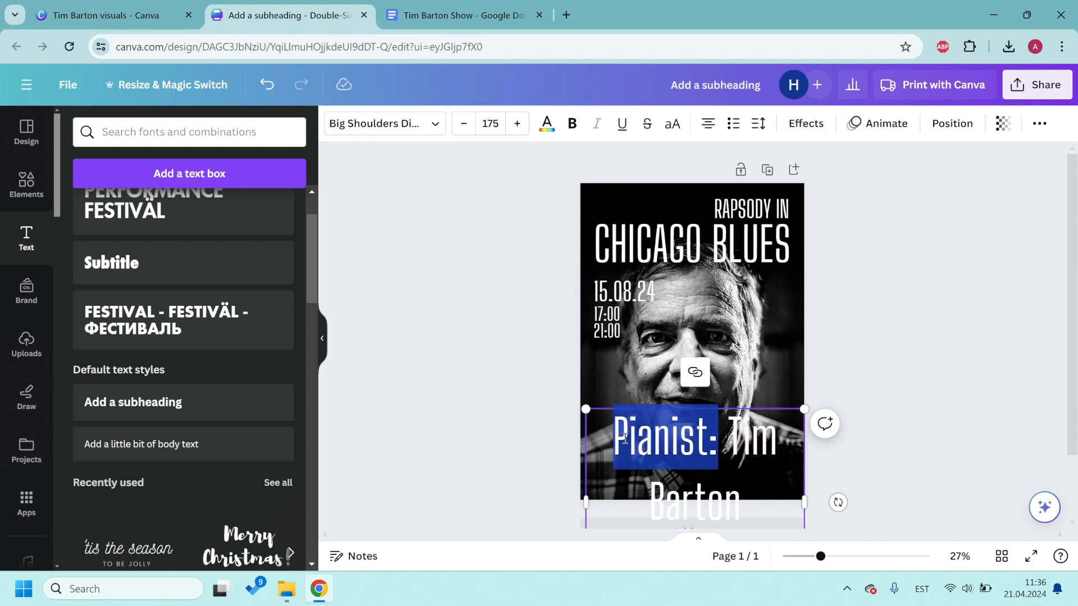
{"action": "key", "text": "BackSpace"}
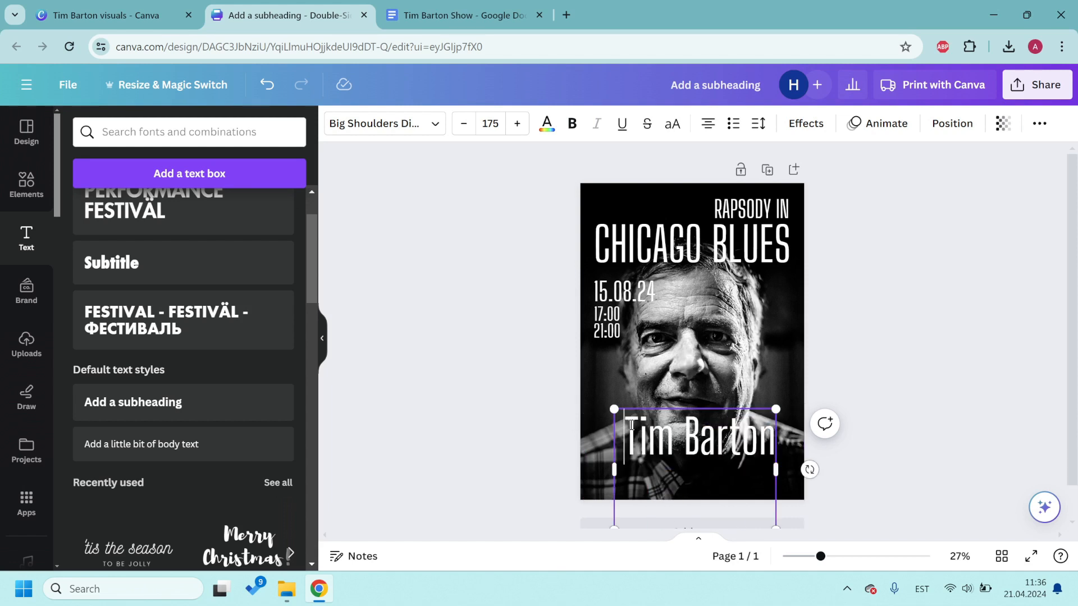
{"action": "key", "text": "Delete"}
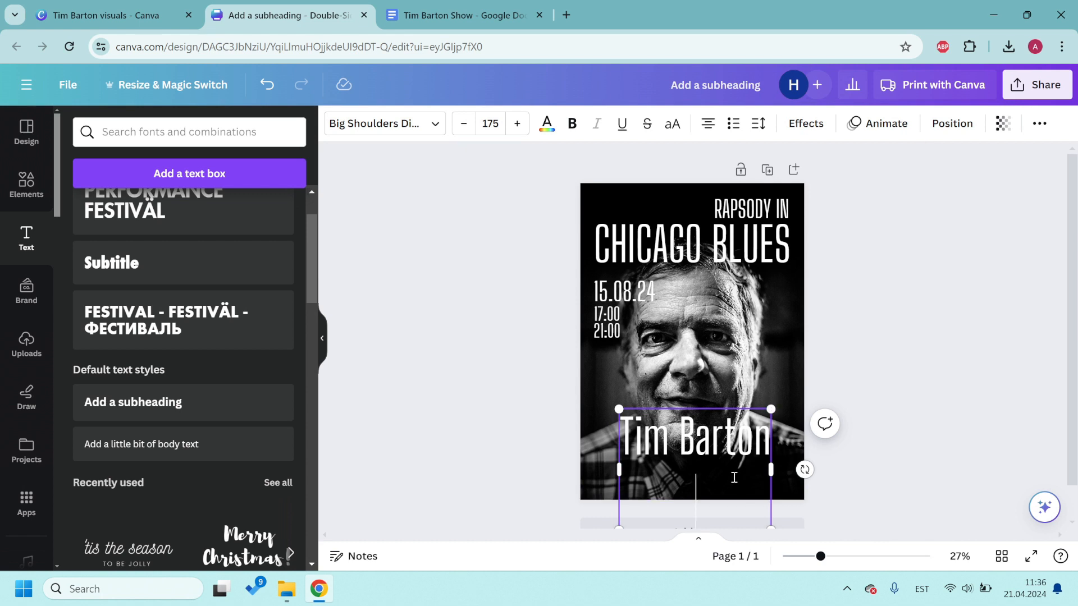
{"action": "left_click_drag", "start_coordinate": [771, 409], "coordinate": [646, 463]}
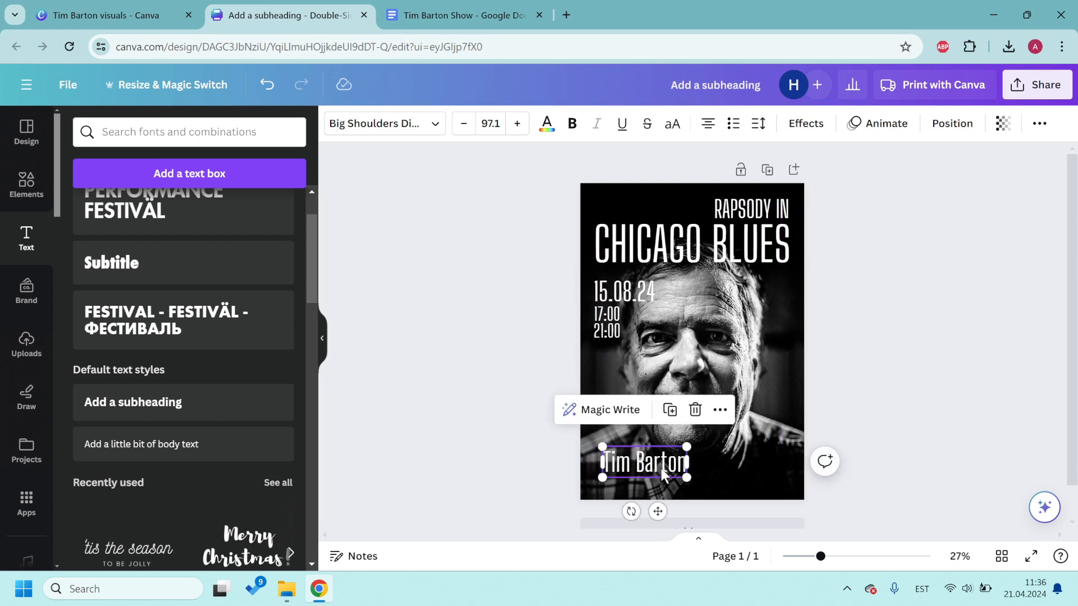
Step: Dismiss an accidental bookmark prompt and duplicate the pianist's name text just above it
{"action": "key", "text": "ctrl+d"}
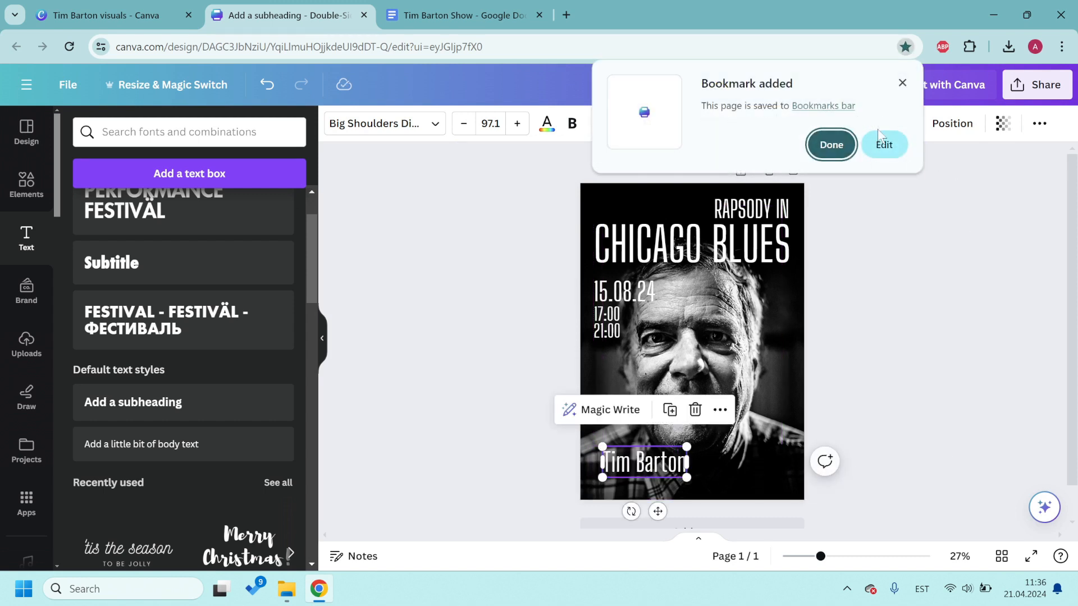
{"action": "left_click", "coordinate": [902, 83]}
{"action": "left_click", "coordinate": [870, 330]}
{"action": "left_click", "coordinate": [641, 453]}
{"action": "key", "text": "ctrl+d"}
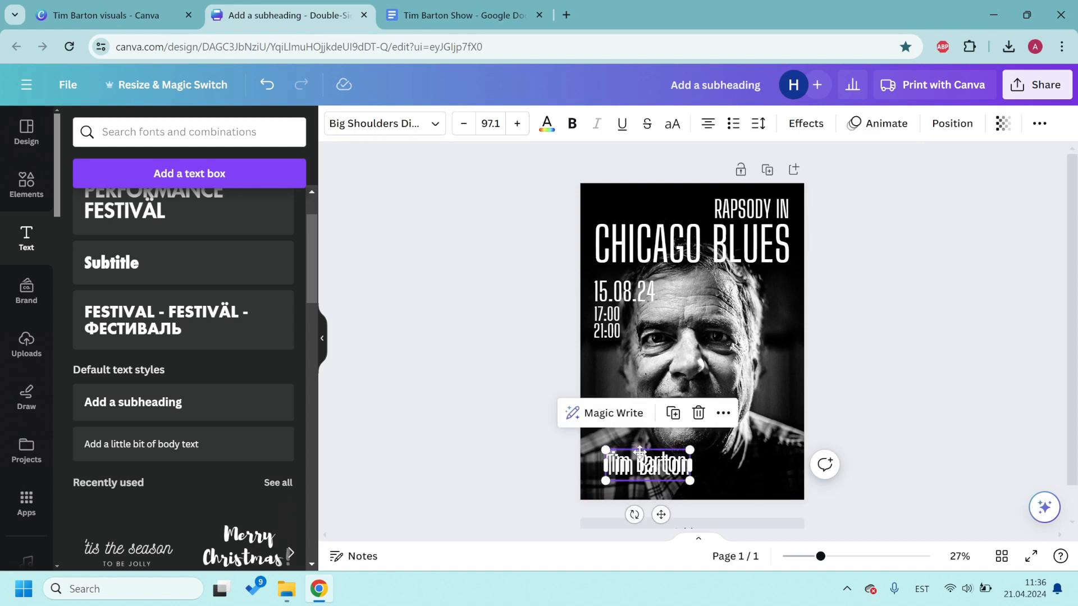
{"action": "left_click_drag", "start_coordinate": [640, 452], "coordinate": [622, 439]}
Step: Change the duplicate to read 'Pianist' and nudge both credit lines slightly left
{"action": "double_click", "coordinate": [668, 413]}
{"action": "type", "text": "Pianist"}
{"action": "left_click", "coordinate": [883, 410]}
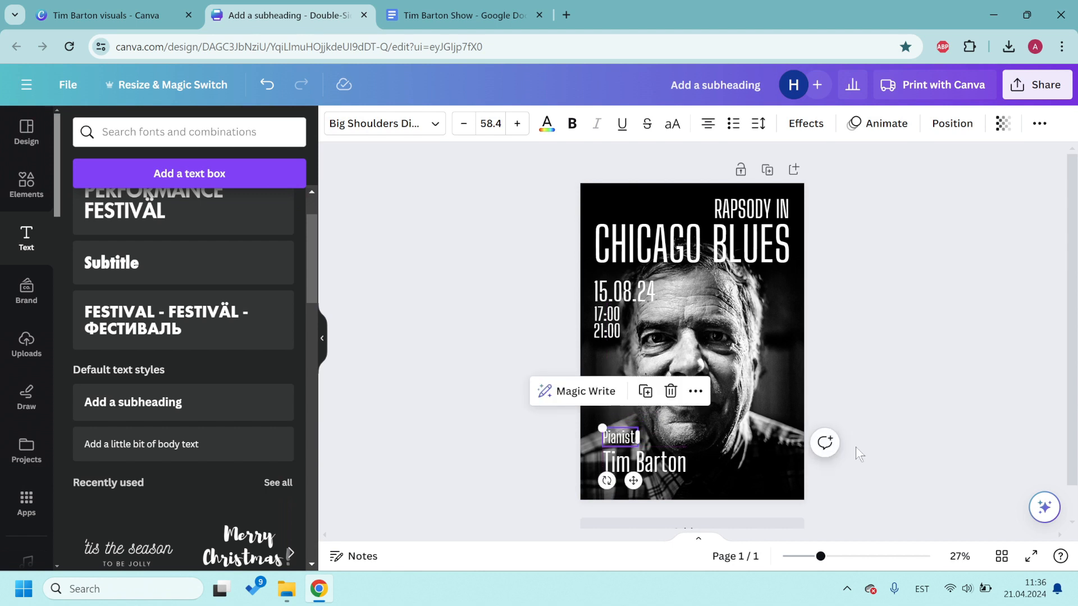
{"action": "left_click", "coordinate": [918, 417]}
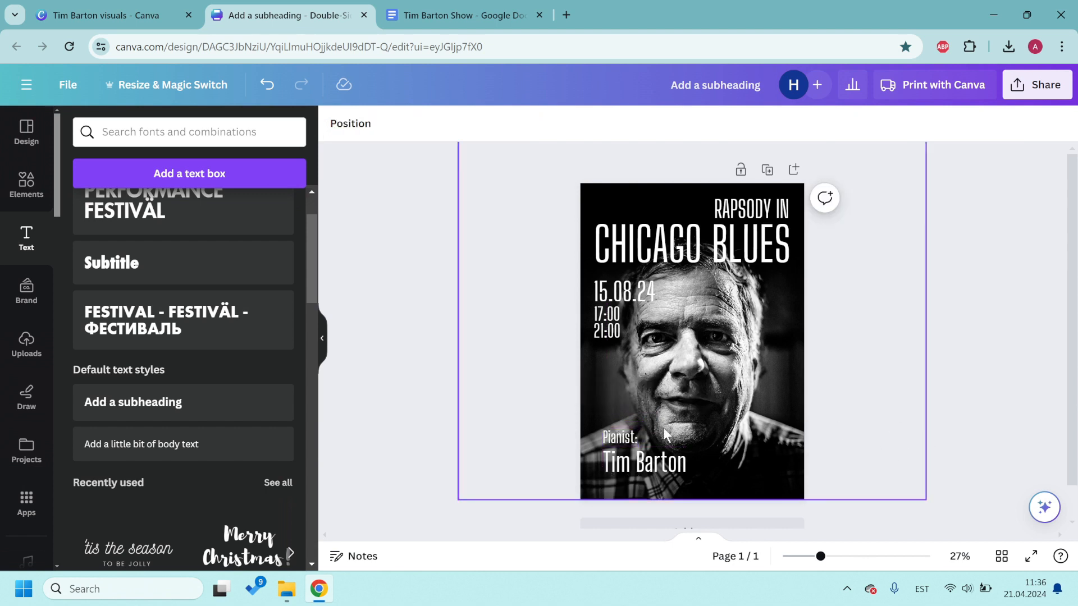
{"action": "left_click", "coordinate": [622, 440]}
{"action": "left_click", "coordinate": [840, 426]}
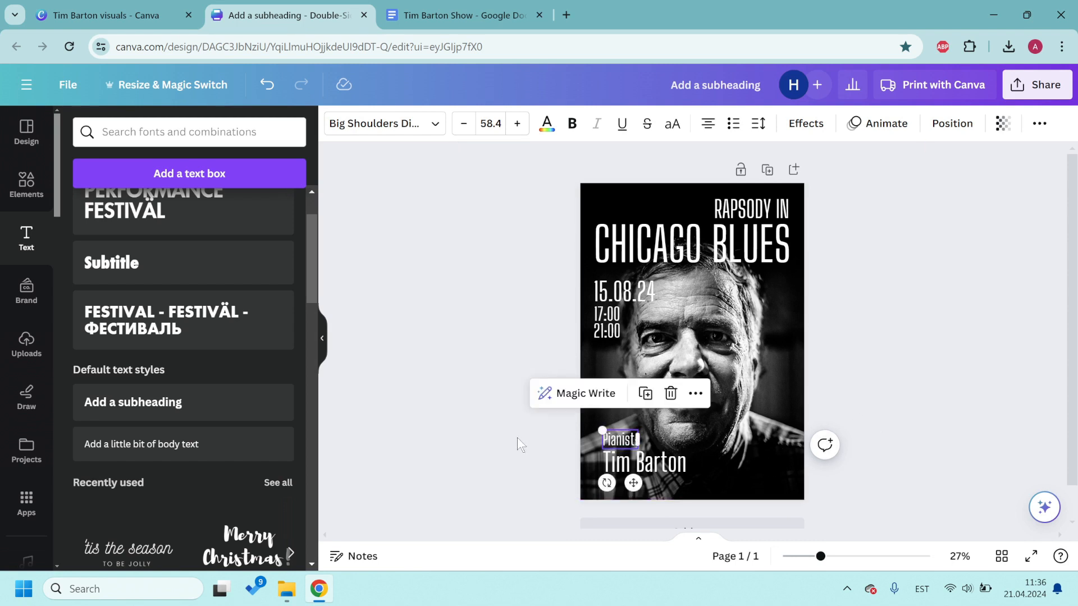
{"action": "left_click_drag", "start_coordinate": [515, 429], "coordinate": [672, 477]}
{"action": "key", "text": "Left"}
{"action": "key", "text": "Left"}
{"action": "key", "text": "Left"}
{"action": "key", "text": "Left"}
{"action": "key", "text": "Left"}
{"action": "key", "text": "Left"}
{"action": "key", "text": "Left"}
{"action": "key", "text": "Left"}
{"action": "key", "text": "Left"}
{"action": "key", "text": "Left"}
{"action": "key", "text": "Left"}
{"action": "key", "text": "Left"}
{"action": "key", "text": "Left"}
{"action": "key", "text": "Left"}
{"action": "key", "text": "Left"}
{"action": "key", "text": "Left"}
{"action": "key", "text": "Left"}
{"action": "key", "text": "Left"}
{"action": "key", "text": "Left"}
{"action": "key", "text": "Left"}
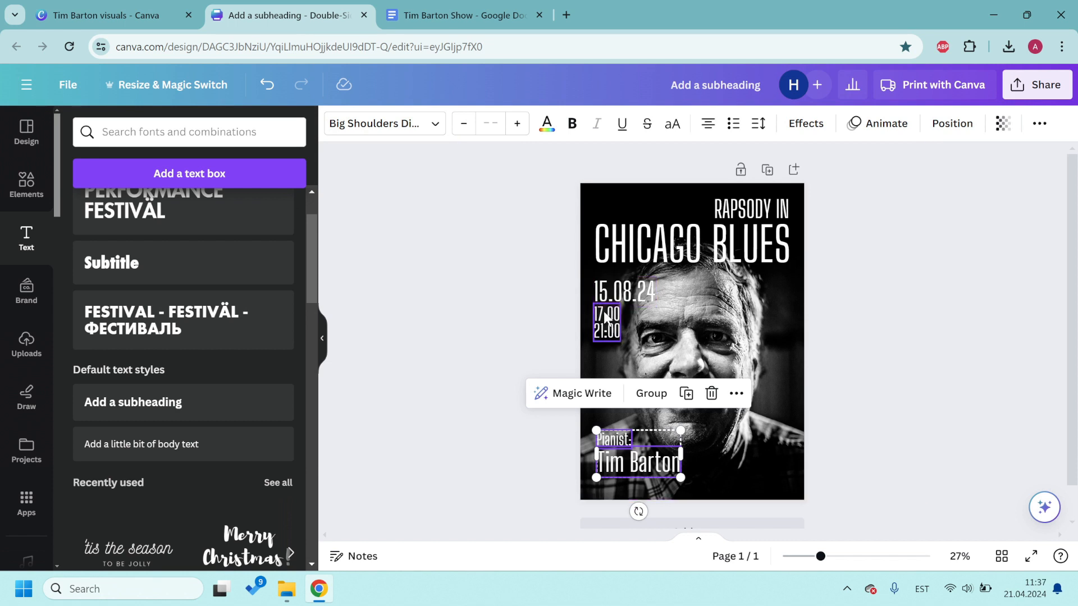
Step: Try shifting the portrait photo slightly down, then undo the move
{"action": "left_click", "coordinate": [500, 426]}
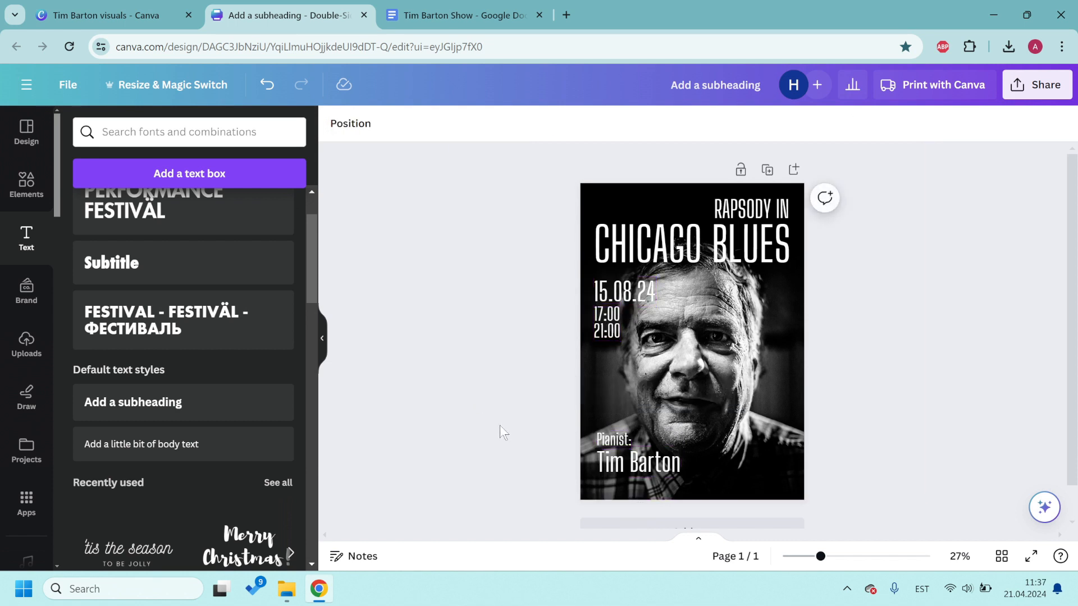
{"action": "left_click_drag", "start_coordinate": [512, 427], "coordinate": [623, 477]}
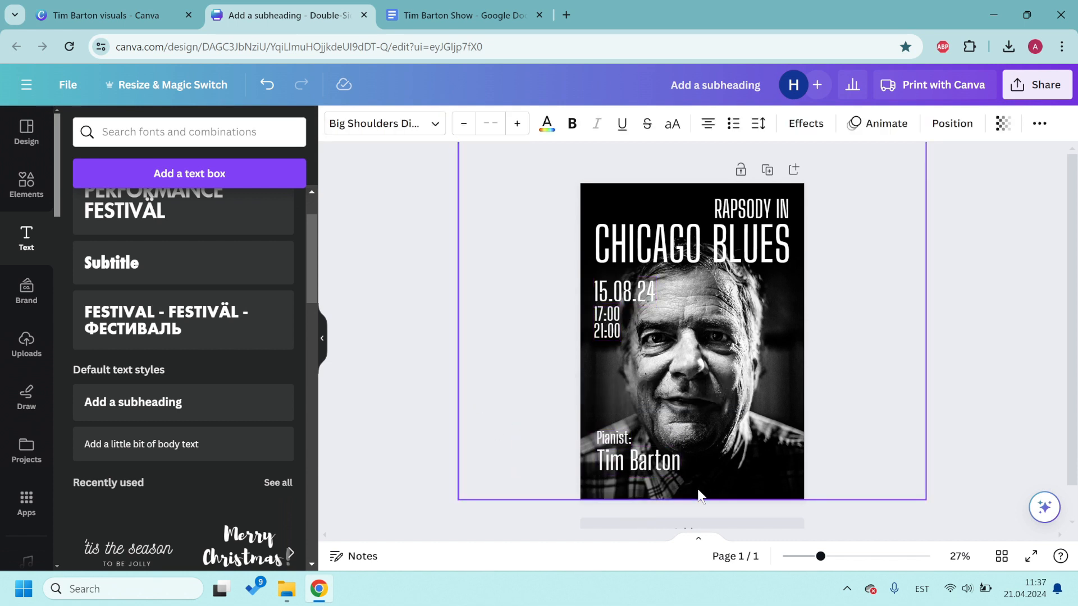
{"action": "left_click", "coordinate": [914, 432]}
{"action": "left_click", "coordinate": [756, 368]}
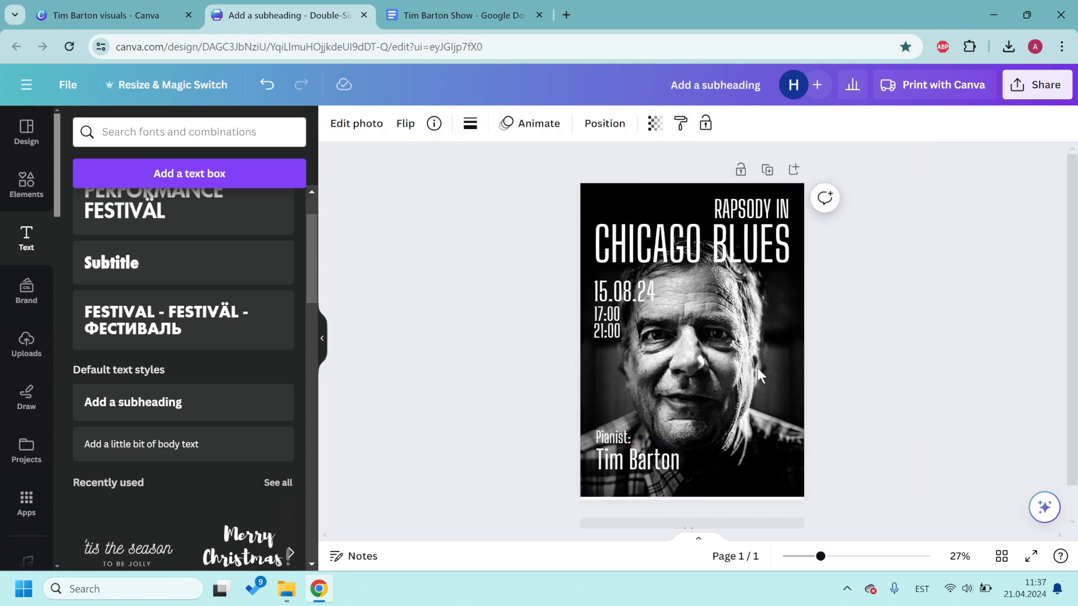
{"action": "left_click_drag", "start_coordinate": [756, 368], "coordinate": [754, 362]}
{"action": "key", "text": "Down"}
{"action": "key", "text": "Down"}
{"action": "key", "text": "Down"}
{"action": "key", "text": "Down"}
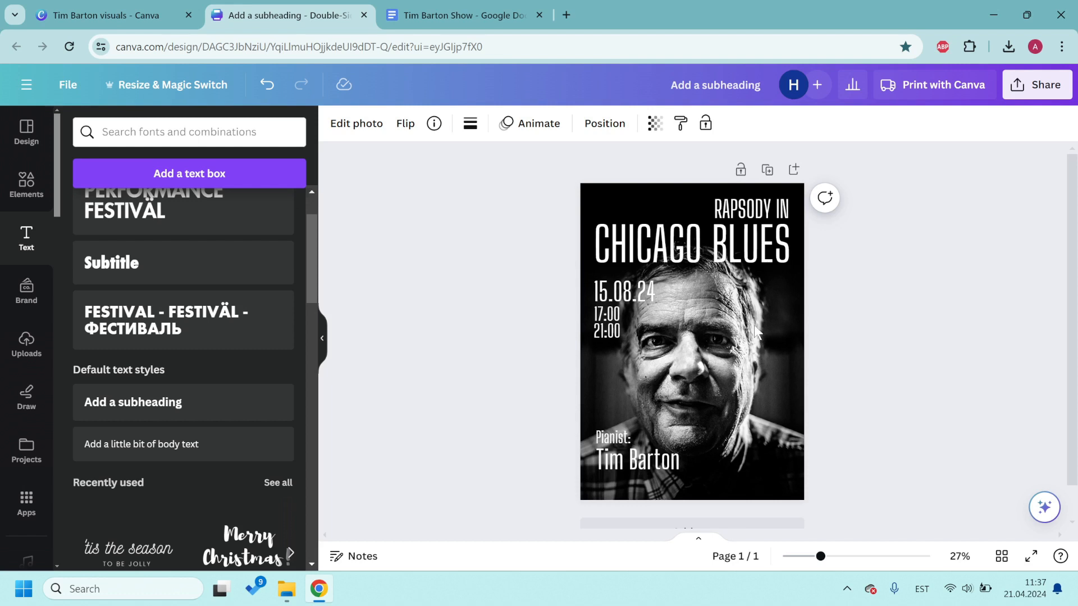
{"action": "key", "text": "ctrl+z"}
{"action": "key", "text": "ctrl+z"}
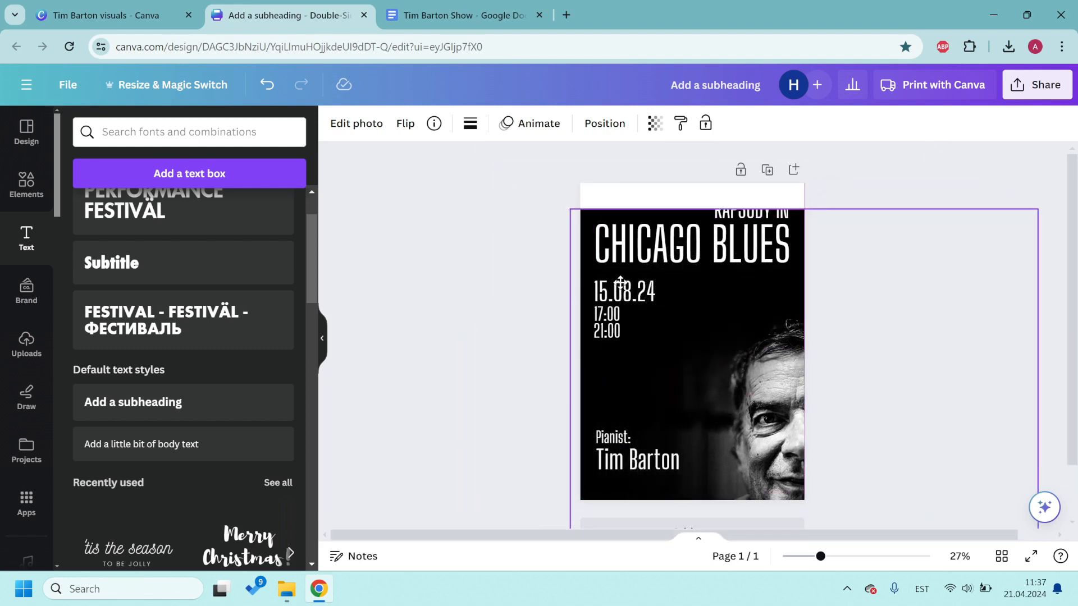
Step: Nudge the headline texts and the date-and-times lines up slightly
{"action": "left_click_drag", "start_coordinate": [449, 201], "coordinate": [824, 343]}
{"action": "key", "text": "Up"}
{"action": "key", "text": "Up"}
{"action": "key", "text": "Up"}
{"action": "key", "text": "Up"}
{"action": "key", "text": "Up"}
{"action": "key", "text": "Up"}
{"action": "key", "text": "Up"}
{"action": "key", "text": "Up"}
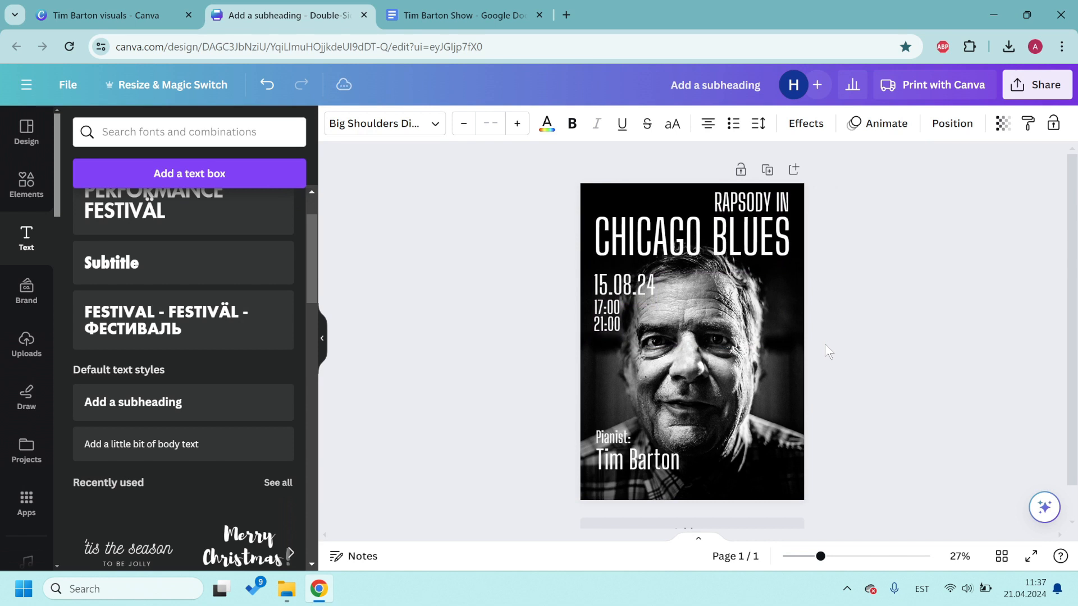
{"action": "left_click", "coordinate": [906, 312]}
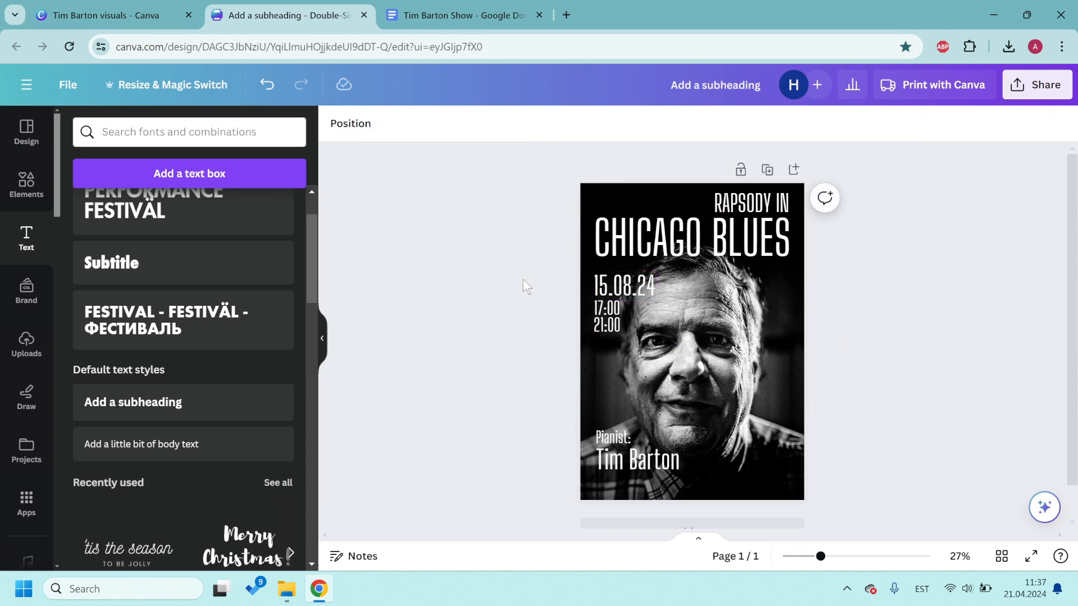
{"action": "left_click_drag", "start_coordinate": [524, 279], "coordinate": [685, 353]}
{"action": "key", "text": "Up"}
{"action": "key", "text": "Up"}
{"action": "key", "text": "Up"}
{"action": "key", "text": "Up"}
{"action": "key", "text": "Up"}
{"action": "key", "text": "Up"}
{"action": "key", "text": "Up"}
{"action": "key", "text": "Up"}
{"action": "key", "text": "Up"}
{"action": "key", "text": "Up"}
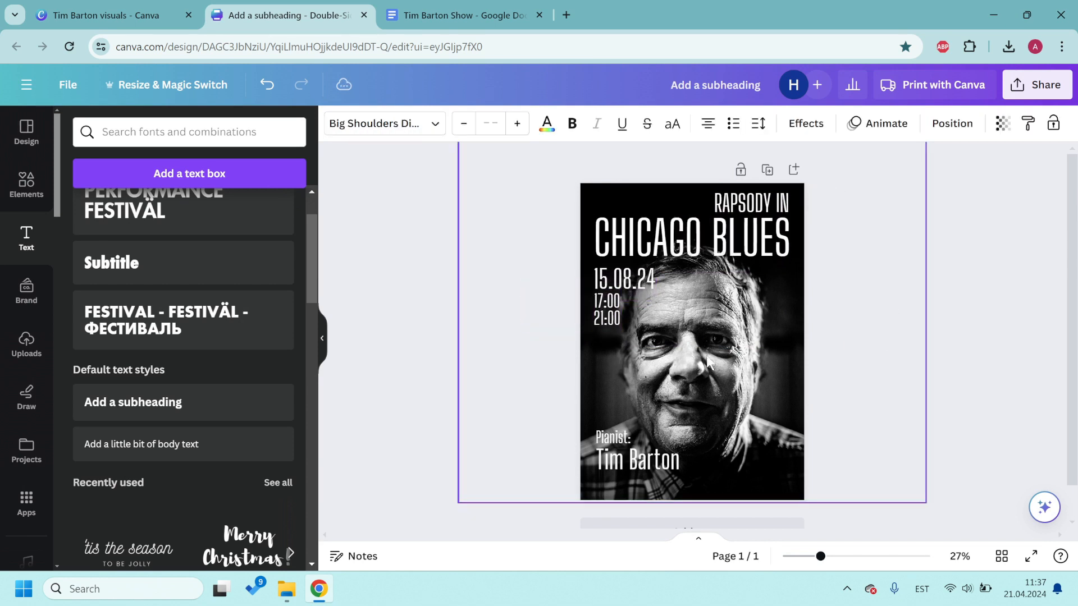
{"action": "left_click", "coordinate": [923, 339]}
Step: Nudge the Pianist credit down slightly and compare the poster text with the show document
{"action": "left_click", "coordinate": [777, 348]}
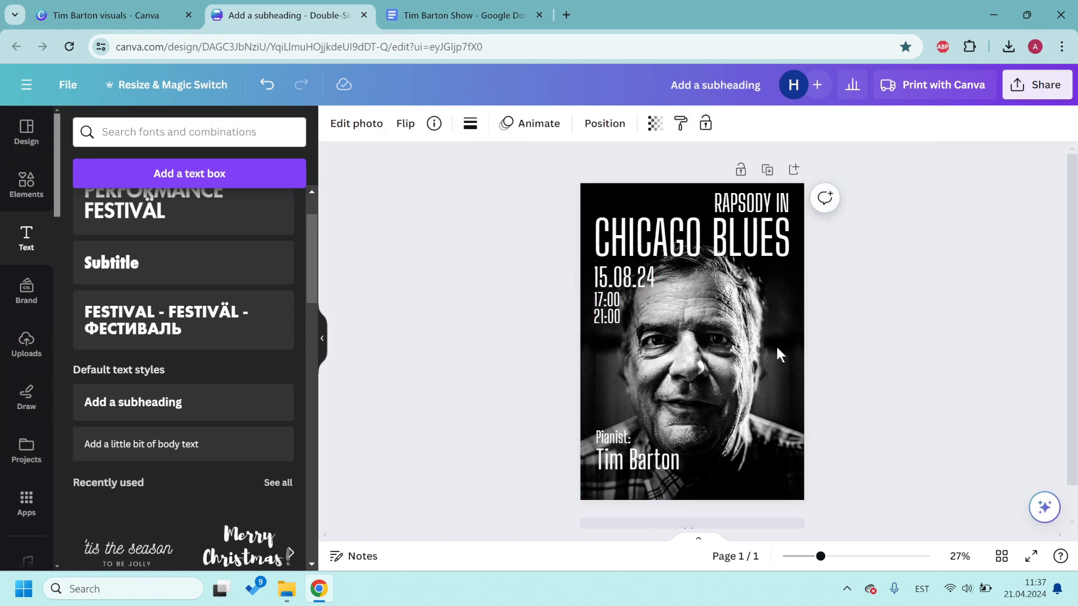
{"action": "left_click", "coordinate": [911, 370]}
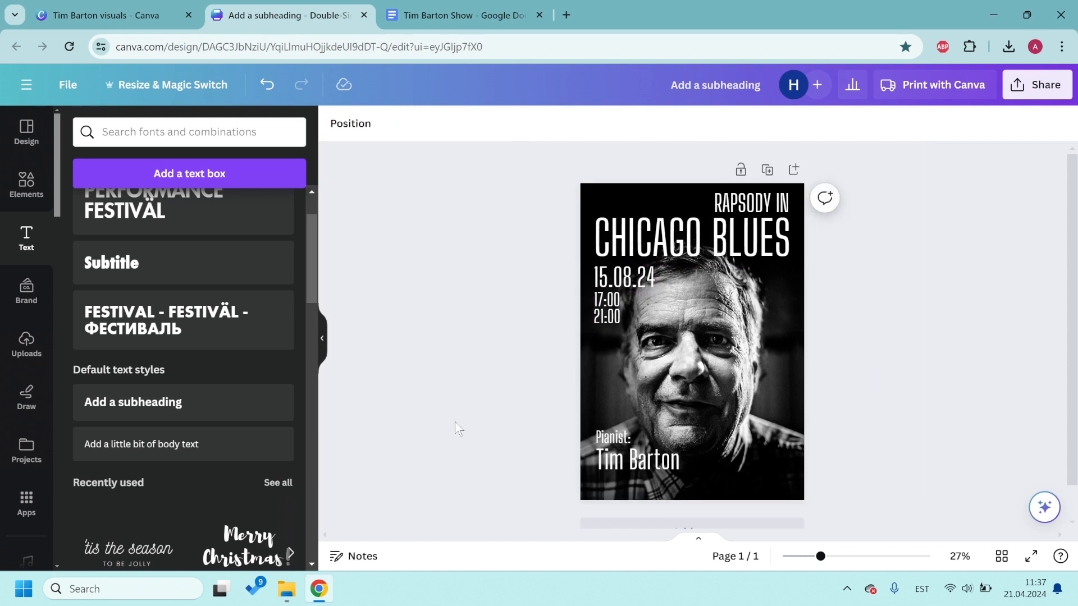
{"action": "left_click_drag", "start_coordinate": [456, 423], "coordinate": [642, 483]}
{"action": "key", "text": "Down"}
{"action": "key", "text": "Down"}
{"action": "key", "text": "Down"}
{"action": "key", "text": "Down"}
{"action": "key", "text": "Down"}
{"action": "key", "text": "Down"}
{"action": "key", "text": "Down"}
{"action": "key", "text": "Down"}
{"action": "key", "text": "Down"}
{"action": "key", "text": "Down"}
{"action": "left_click", "coordinate": [893, 429]}
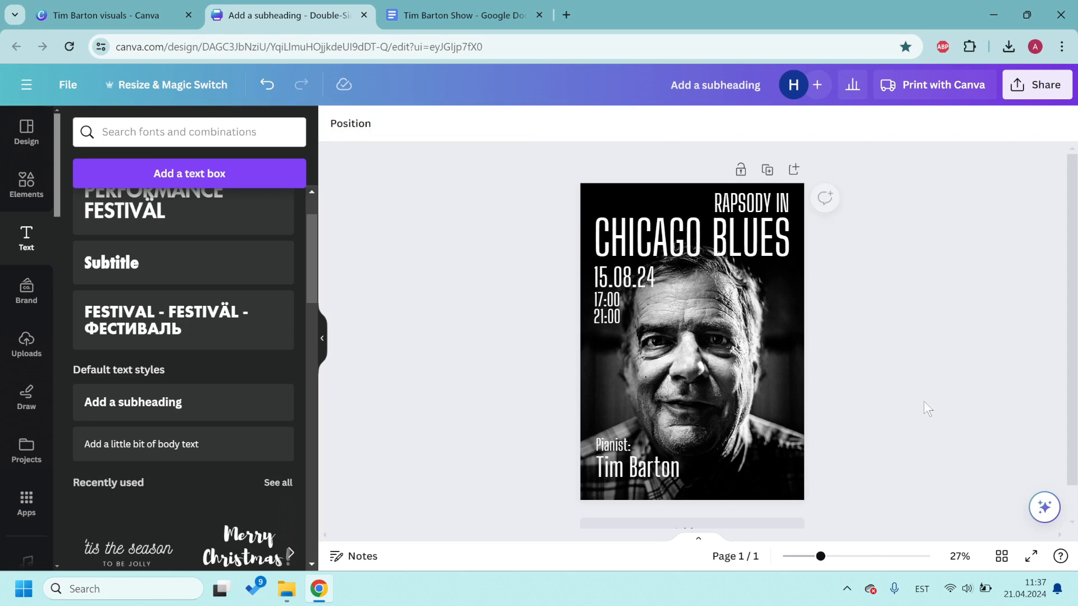
{"action": "left_click", "coordinate": [458, 15]}
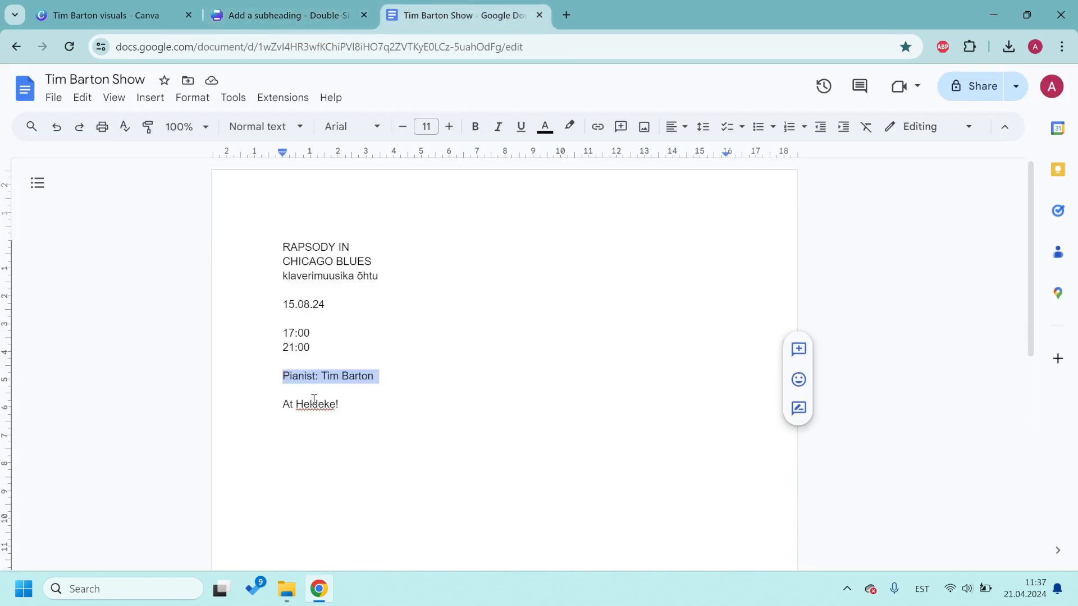
{"action": "left_click", "coordinate": [284, 15]}
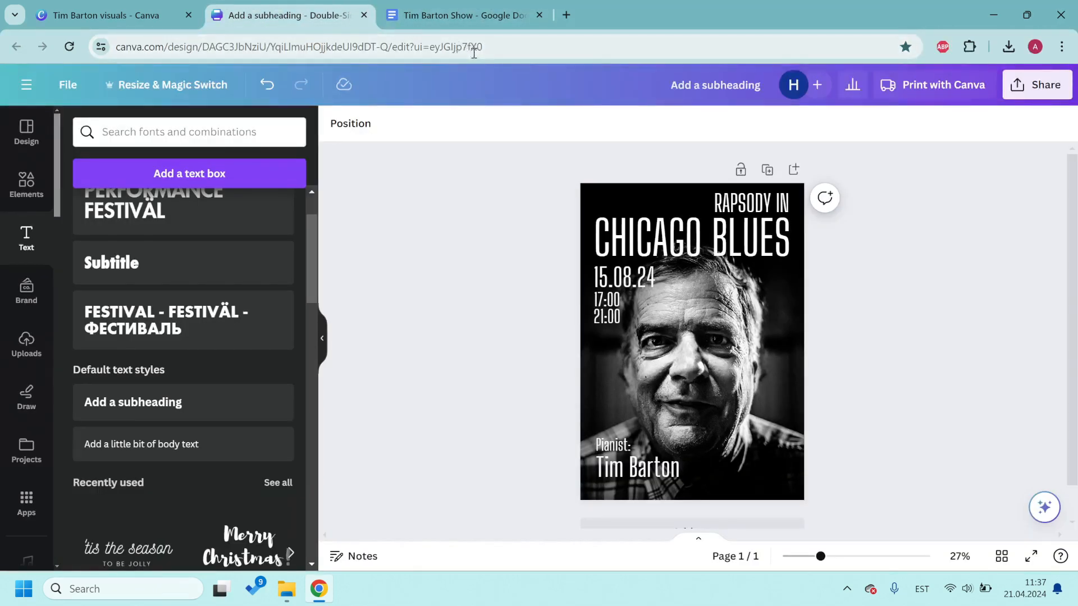
Step: Add the saved Heldeke vector logo from the elements library to the design
{"action": "left_click", "coordinate": [29, 193]}
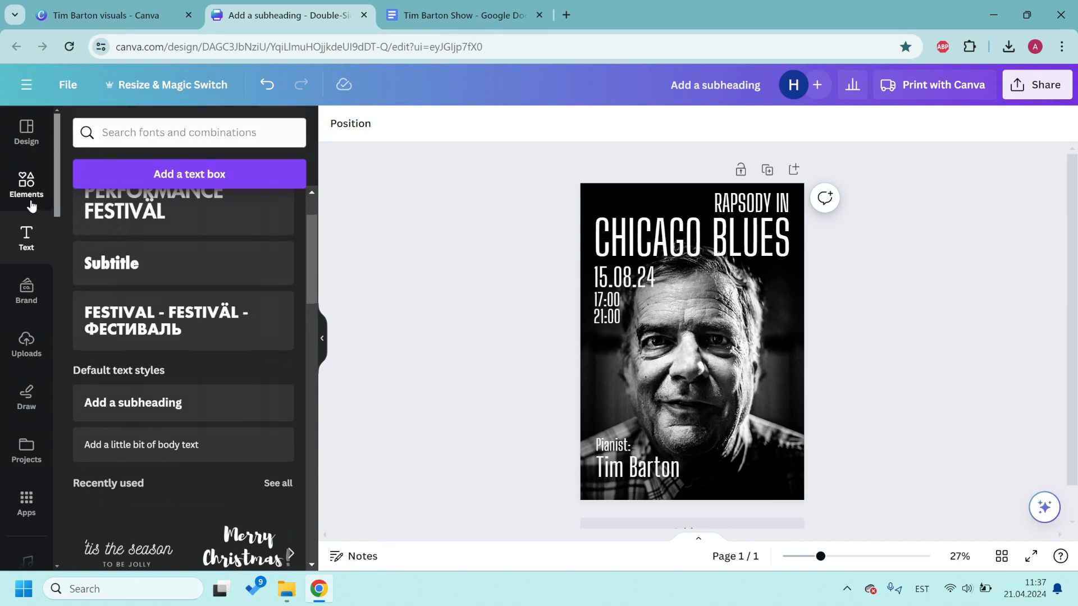
{"action": "left_click", "coordinate": [24, 449]}
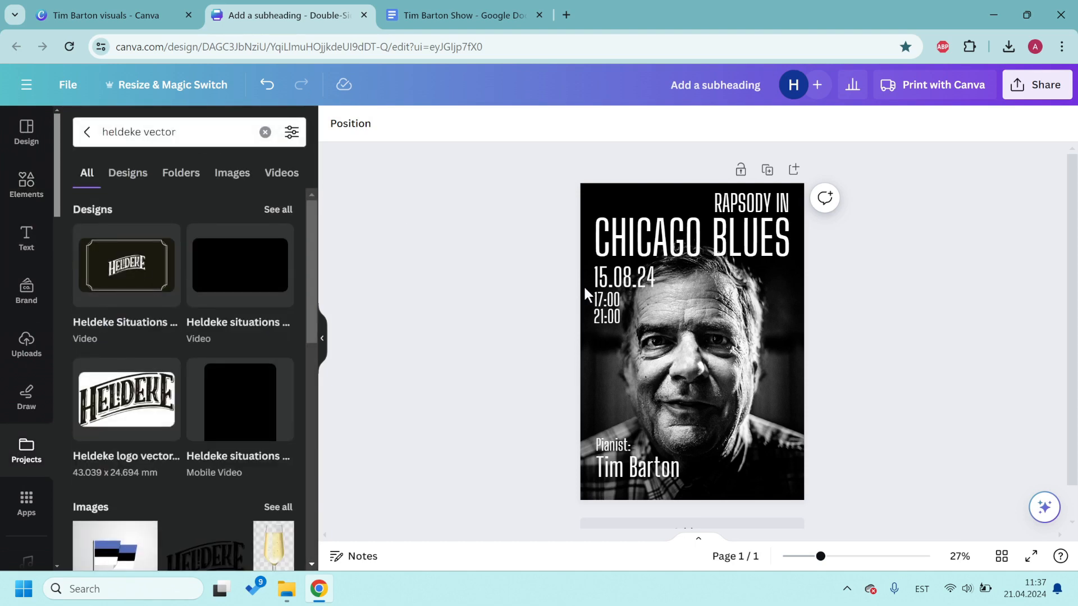
{"action": "mouse_move", "coordinate": [131, 406]}
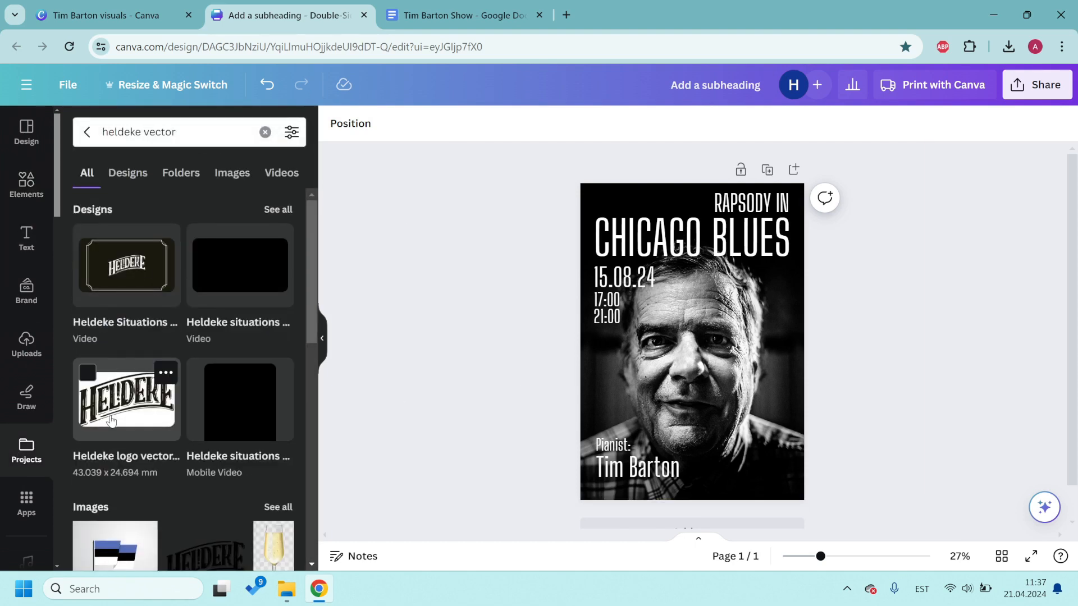
{"action": "scroll", "coordinate": [775, 408], "scroll_direction": "down", "scroll_amount": 1}
{"action": "left_click", "coordinate": [693, 497]}
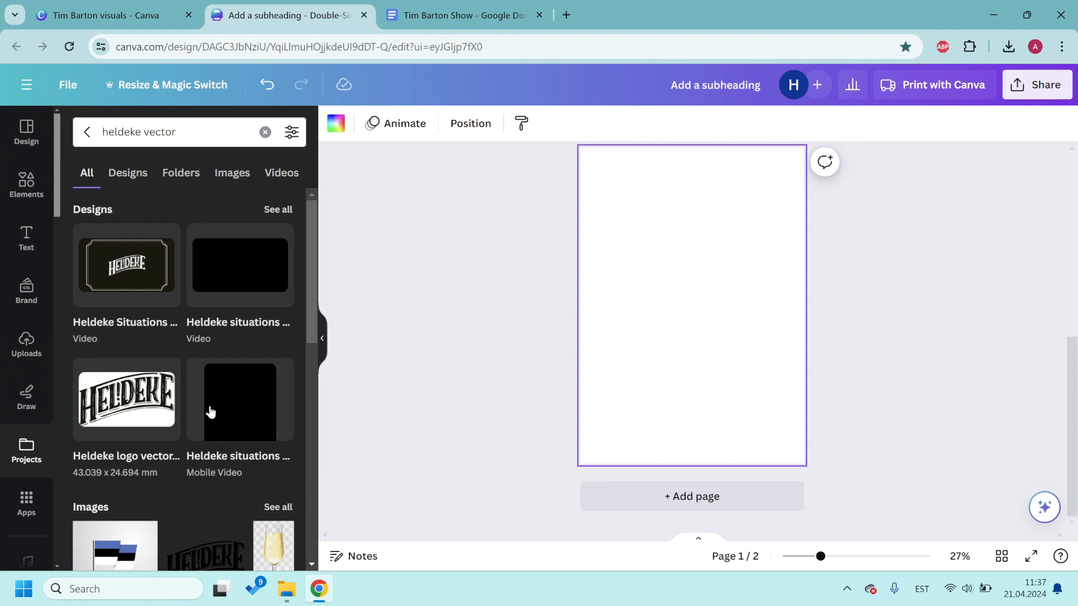
{"action": "left_click", "coordinate": [125, 403]}
Step: Turn the Heldeke logo white and shrink it into the poster's bottom right corner
{"action": "scroll", "coordinate": [713, 326], "scroll_direction": "up", "scroll_amount": 2}
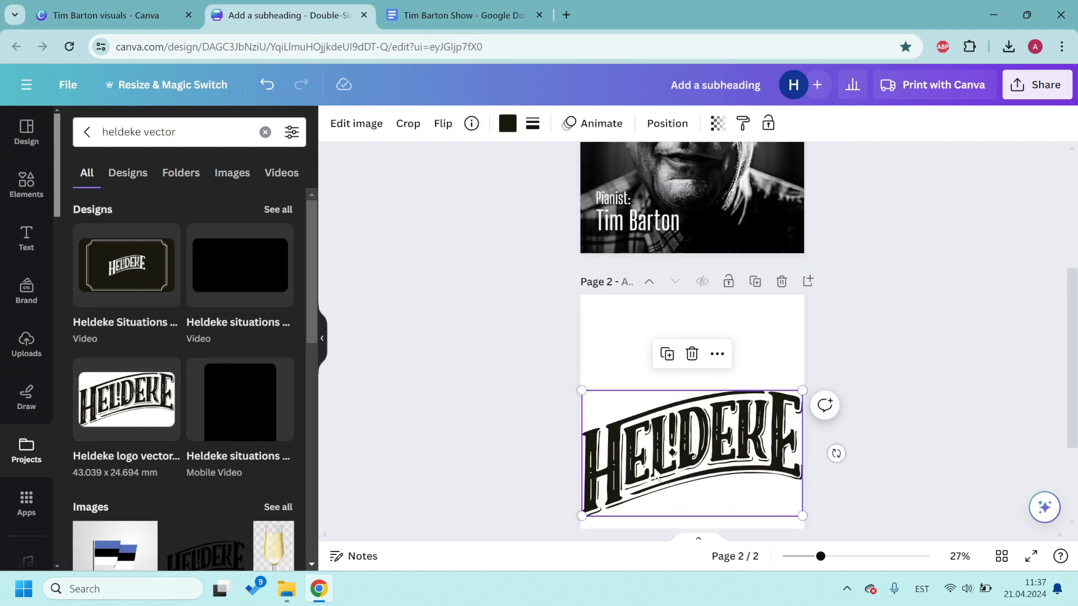
{"action": "left_click_drag", "start_coordinate": [657, 477], "coordinate": [656, 386]}
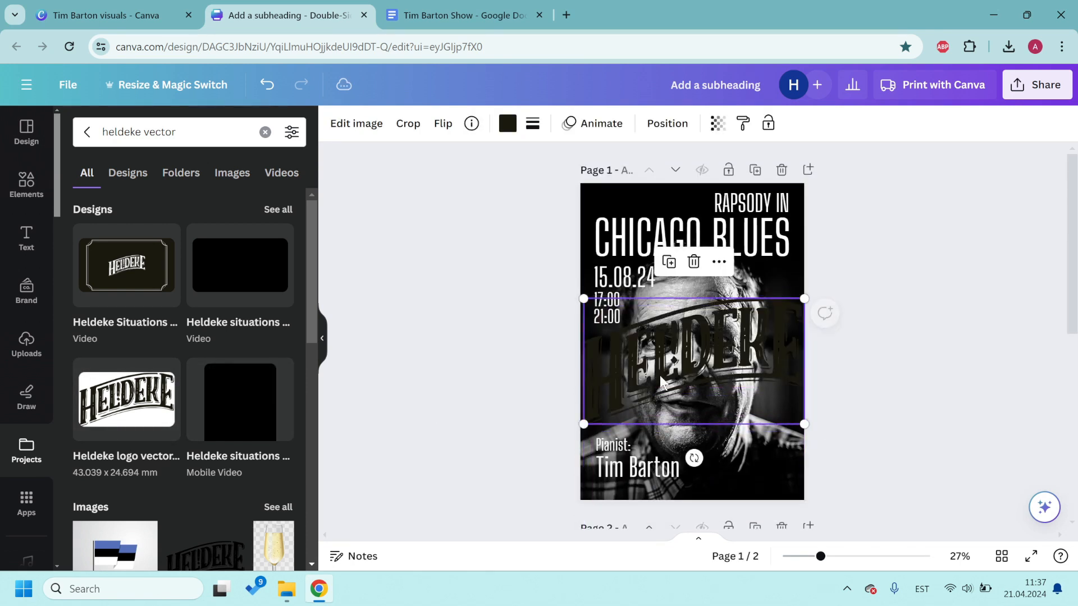
{"action": "left_click_drag", "start_coordinate": [805, 300], "coordinate": [713, 384]}
{"action": "left_click", "coordinate": [506, 123]}
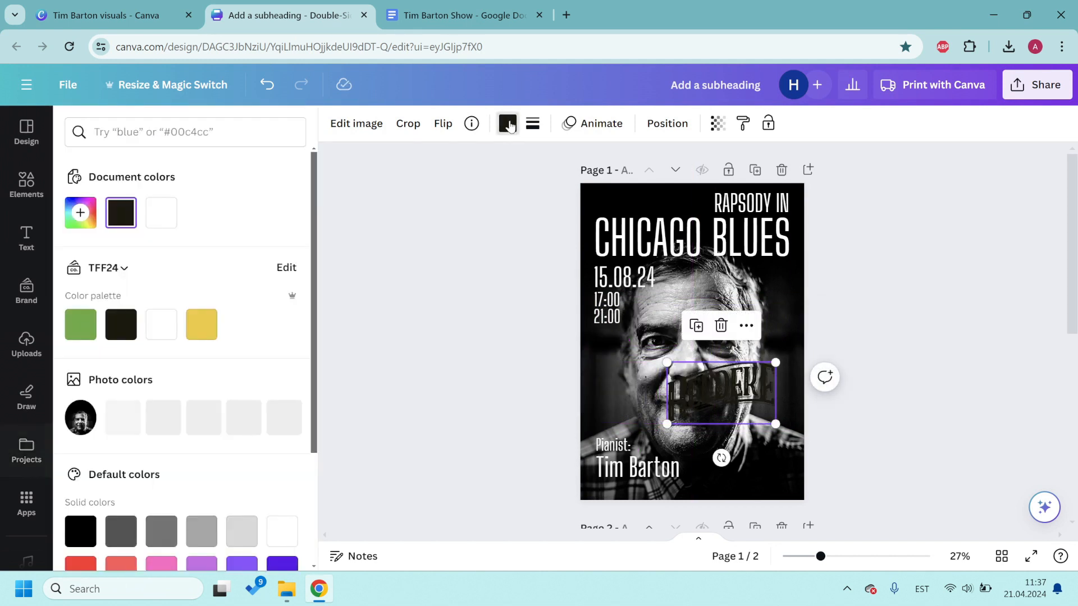
{"action": "left_click", "coordinate": [161, 325]}
{"action": "left_click_drag", "start_coordinate": [775, 362], "coordinate": [741, 459]}
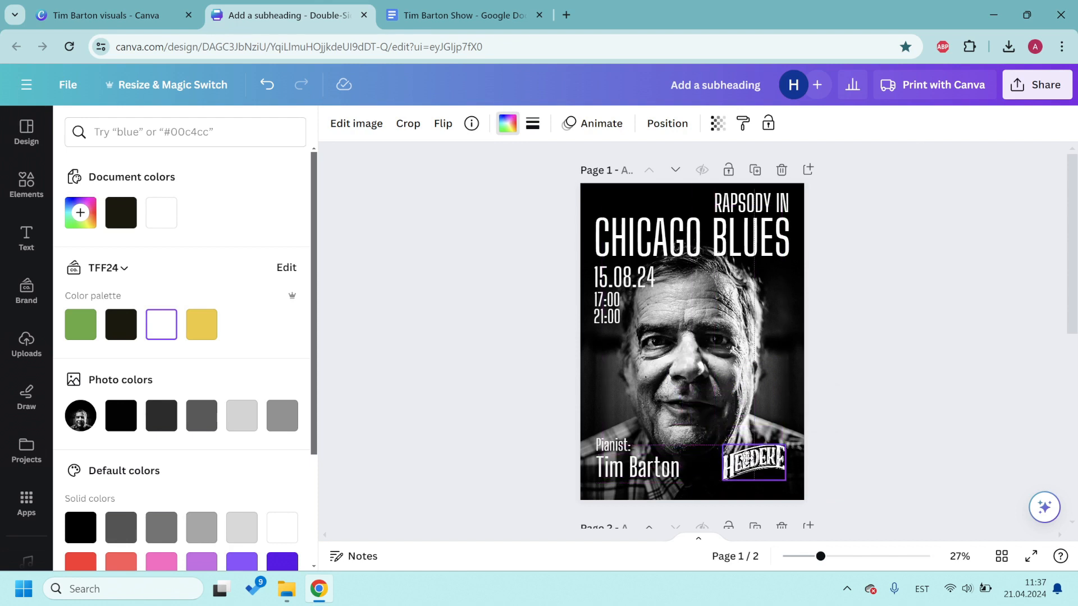
{"action": "left_click", "coordinate": [933, 410]}
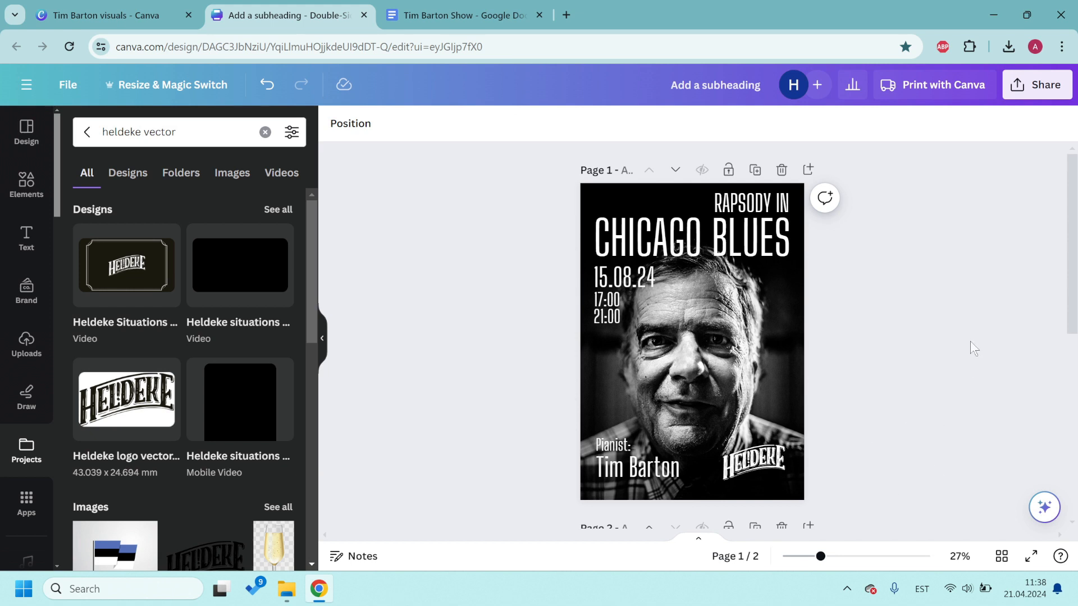
{"action": "left_click", "coordinate": [749, 463]}
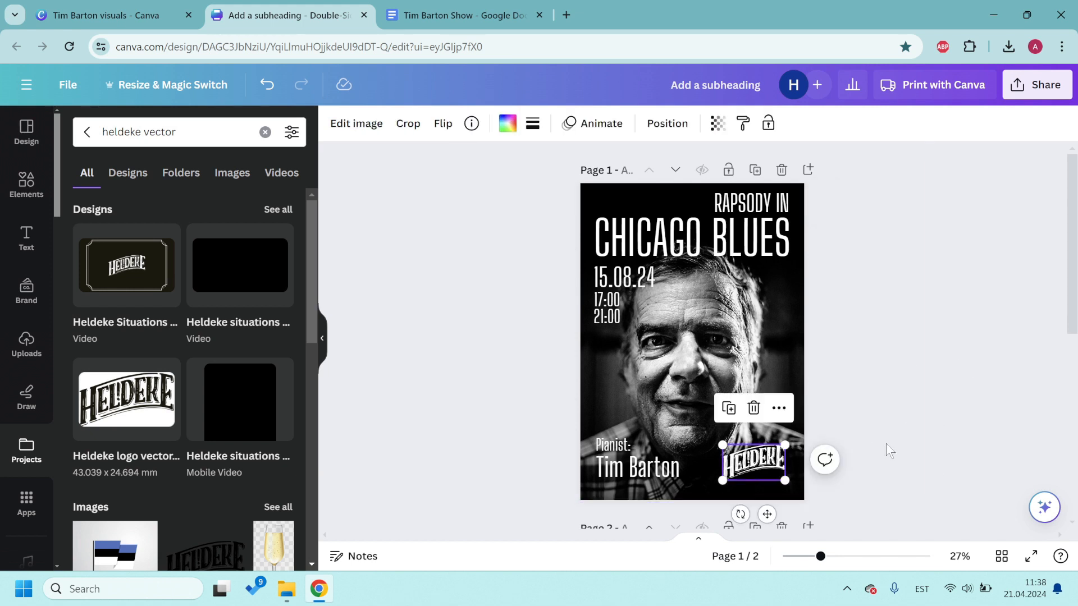
{"action": "left_click", "coordinate": [886, 443]}
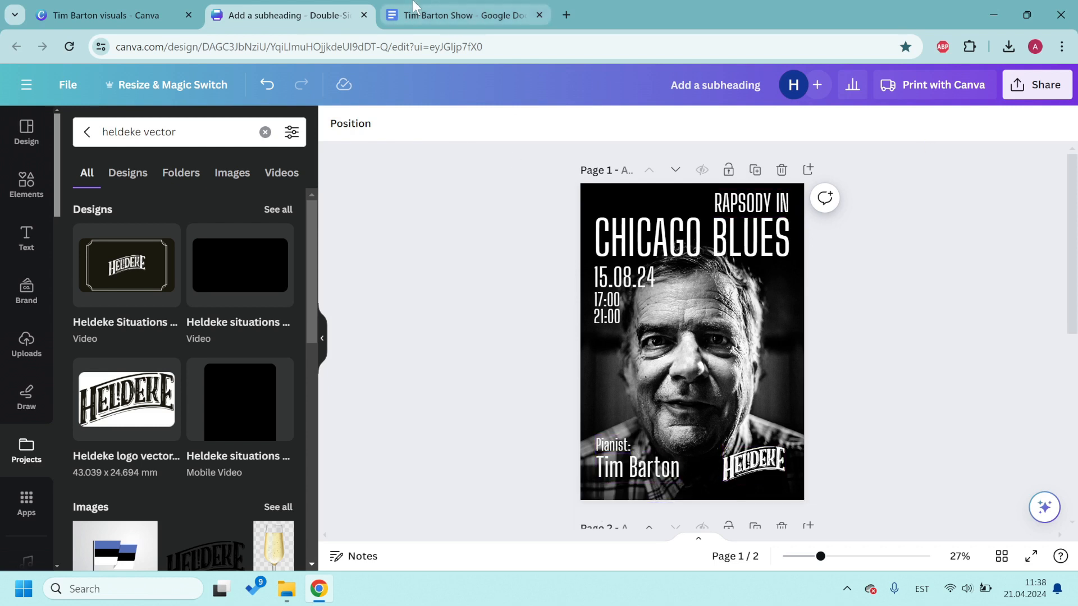
Step: Copy the 'klaverimuusika õhtu' line from the Google Docs event text
{"action": "left_click", "coordinate": [461, 15]}
{"action": "double_click", "coordinate": [347, 283]}
{"action": "left_click", "coordinate": [347, 283]}
{"action": "key", "text": "ctrl+c"}
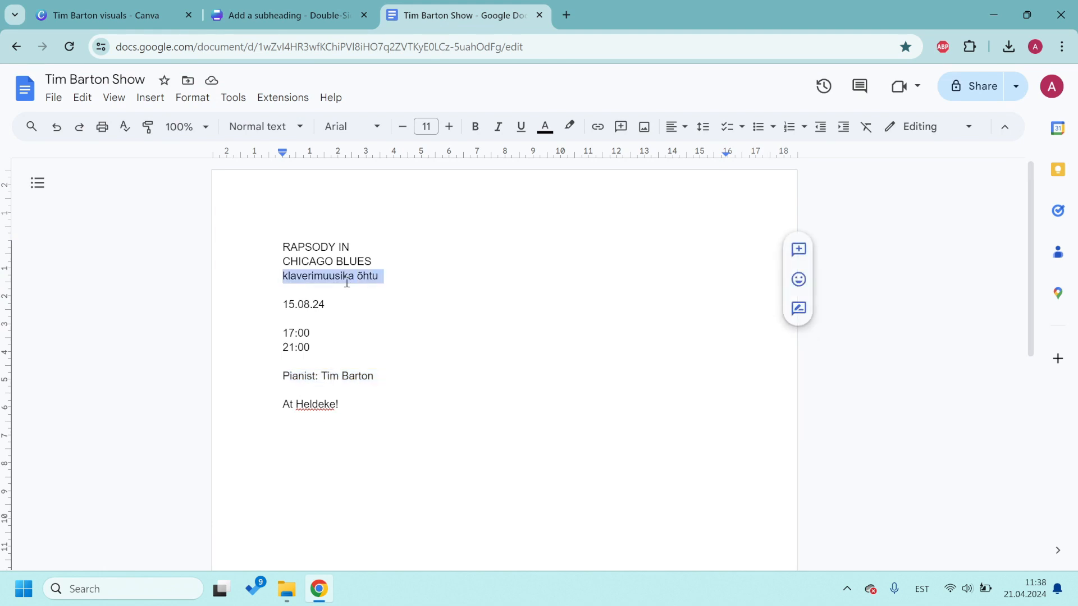
{"action": "left_click", "coordinate": [280, 15]}
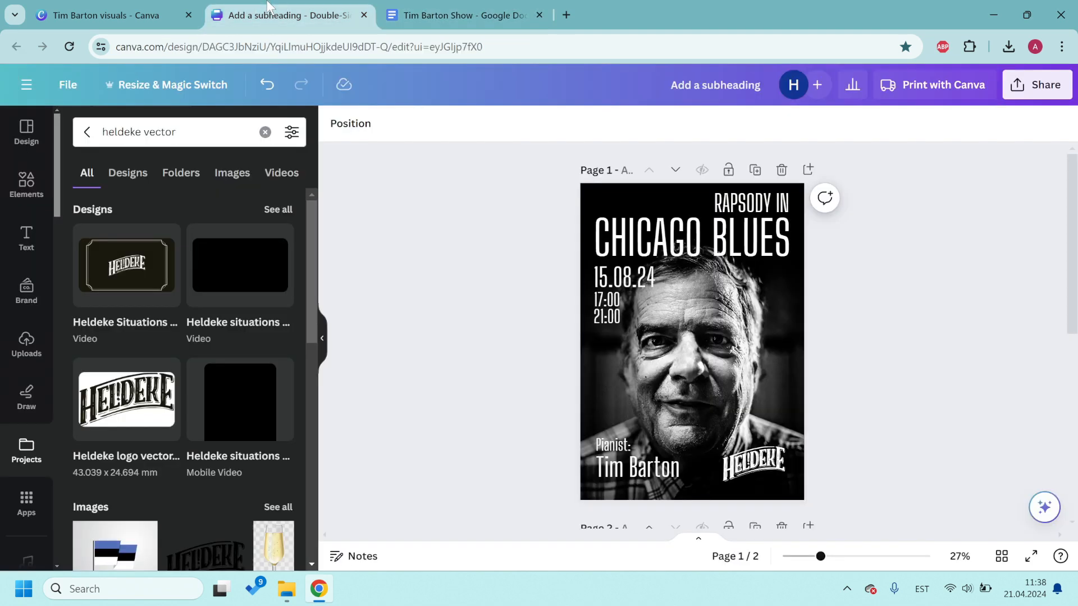
Step: Duplicate the RAPSODY IN text, paste 'klaverimuusika õhtu' into it, and shrink it top left
{"action": "left_click", "coordinate": [770, 202]}
{"action": "key", "text": "ctrl+d"}
{"action": "left_click_drag", "start_coordinate": [767, 209], "coordinate": [739, 298]}
{"action": "double_click", "coordinate": [739, 298]}
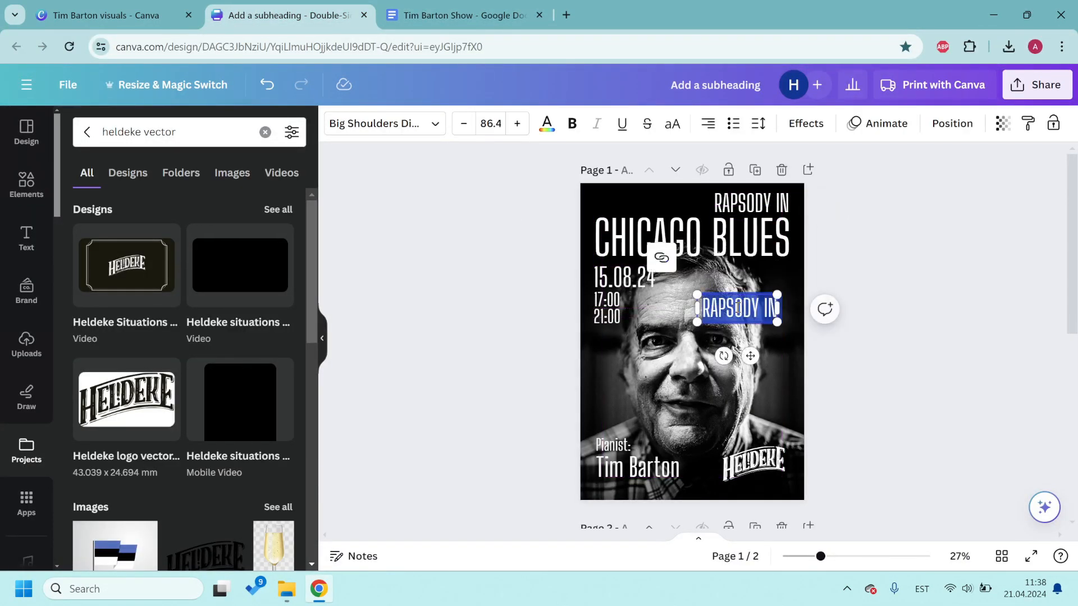
{"action": "key", "text": "ctrl+v"}
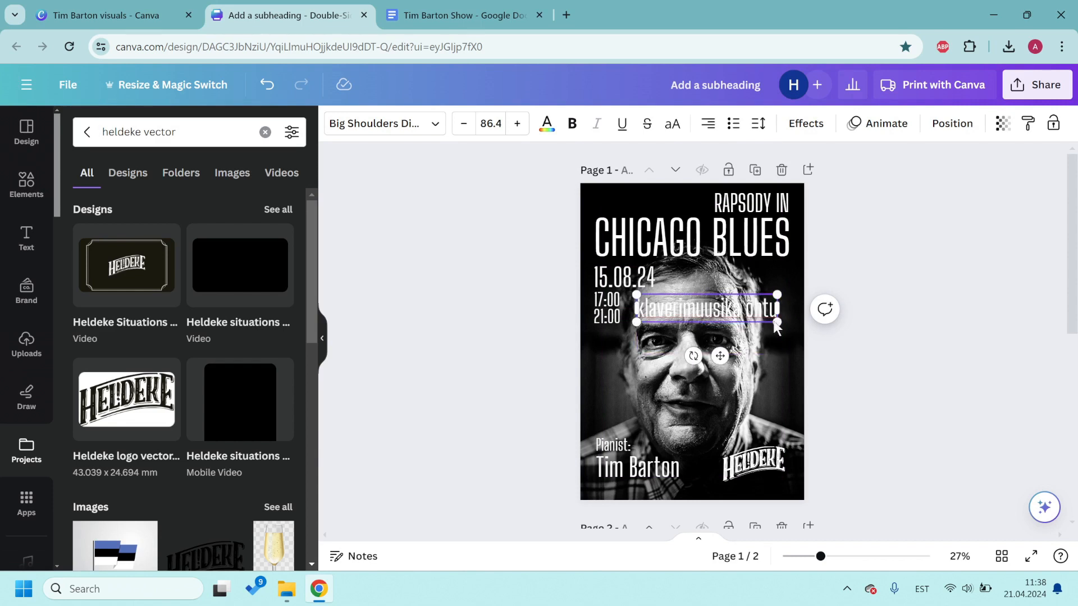
{"action": "left_click_drag", "start_coordinate": [777, 295], "coordinate": [669, 204]}
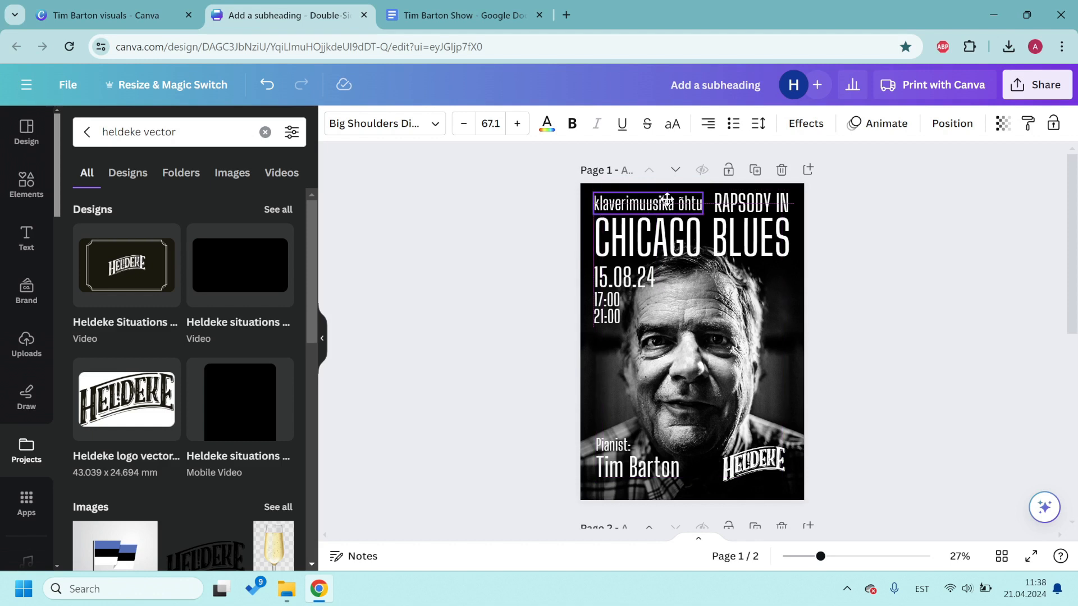
{"action": "left_click", "coordinate": [960, 297]}
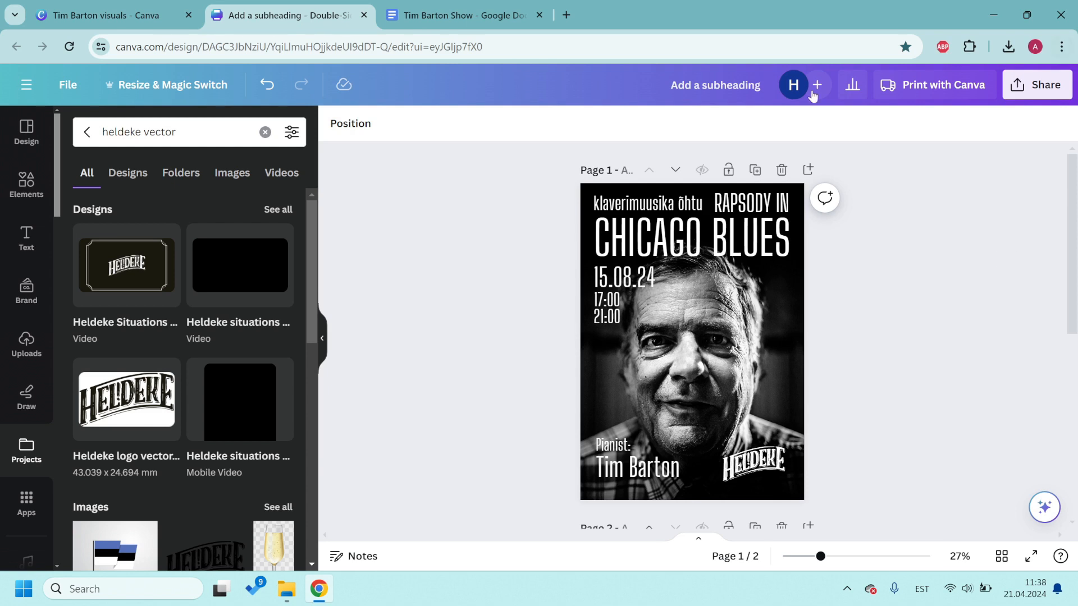
Step: Check the placement of the 'klaverimuusika õhtu' line beside RAPSODY IN
{"action": "left_click", "coordinate": [647, 203]}
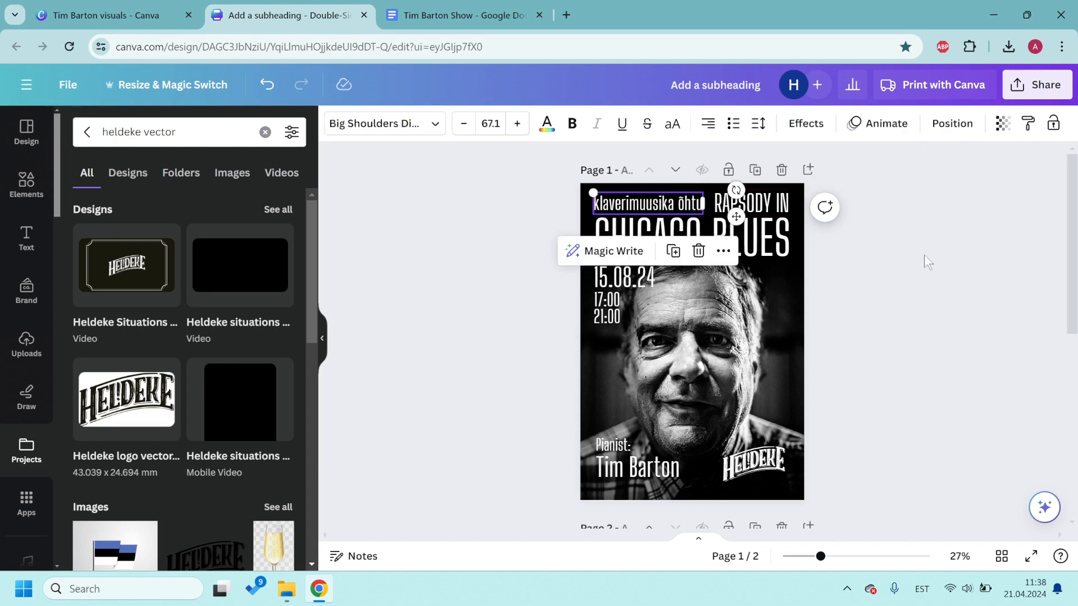
{"action": "left_click", "coordinate": [985, 270]}
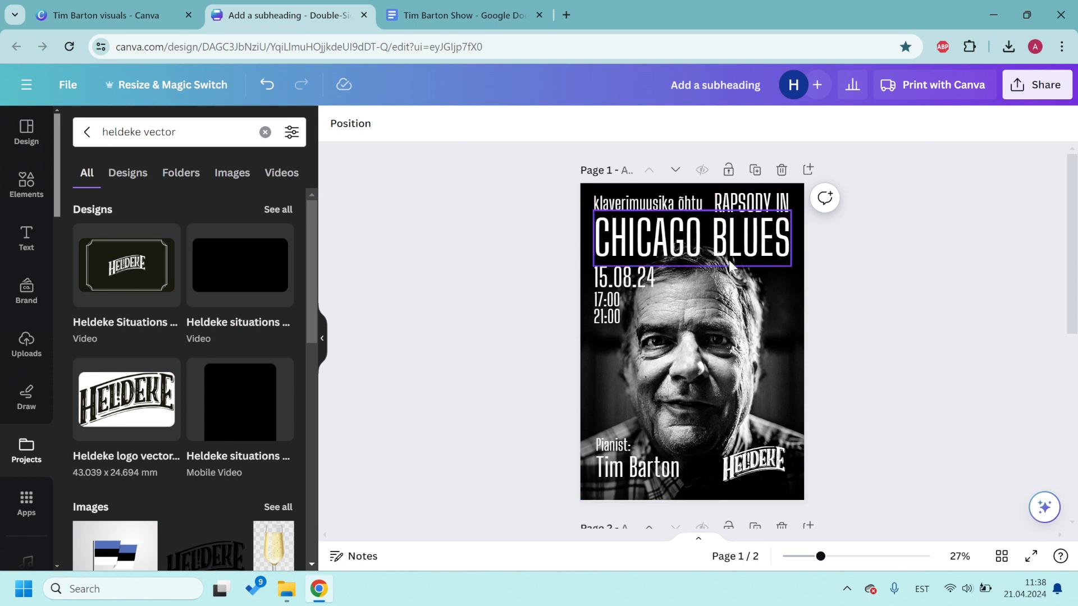
{"action": "left_click", "coordinate": [691, 204]}
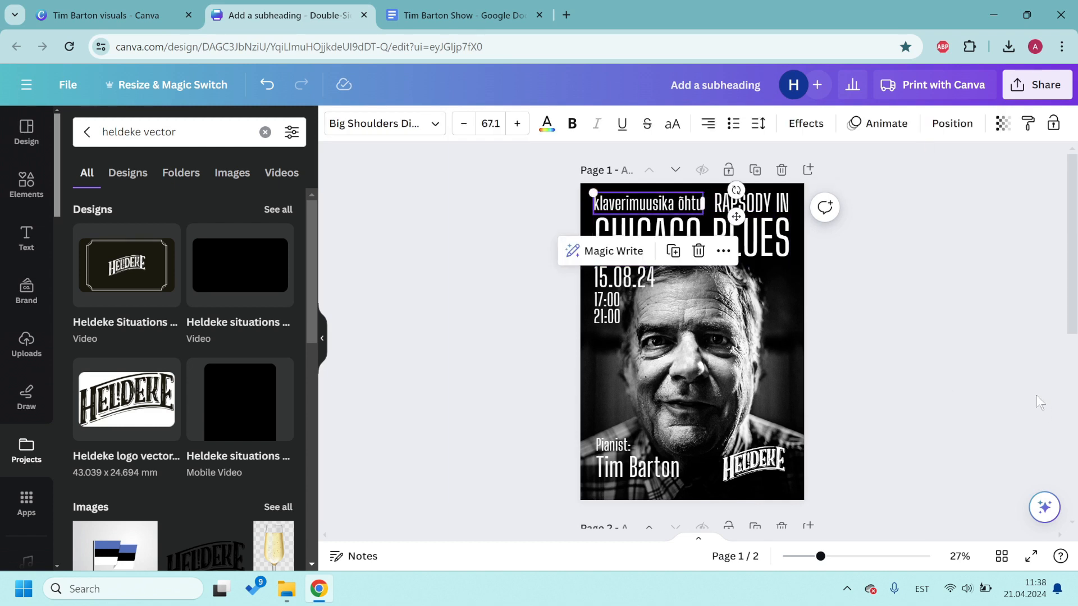
{"action": "left_click", "coordinate": [995, 370]}
{"action": "left_click", "coordinate": [700, 201]}
{"action": "left_click", "coordinate": [908, 345]}
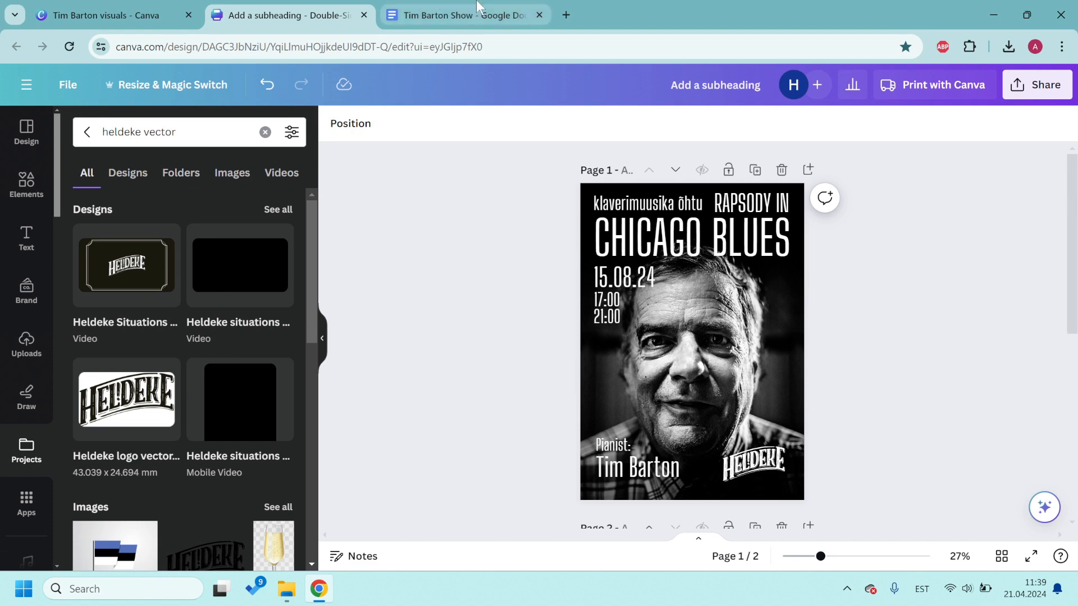
Step: Open the QRCode Monkey bookmark in a new Chrome tab and select its default URL
{"action": "left_click", "coordinate": [465, 15]}
{"action": "left_click", "coordinate": [566, 15]}
{"action": "left_click", "coordinate": [1061, 49]}
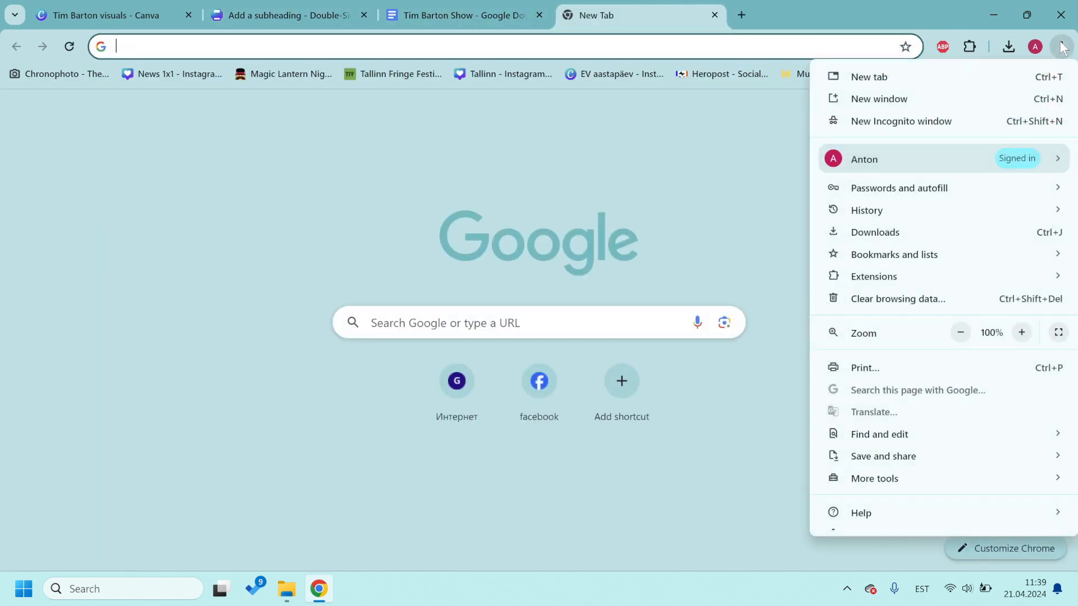
{"action": "left_click", "coordinate": [688, 116]}
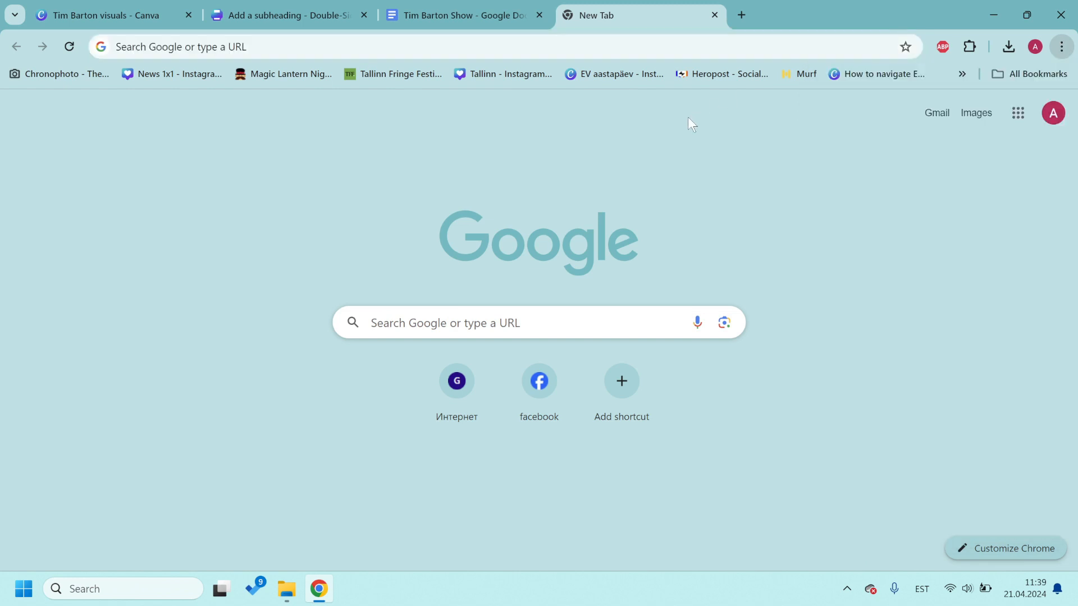
{"action": "left_click", "coordinate": [963, 74]}
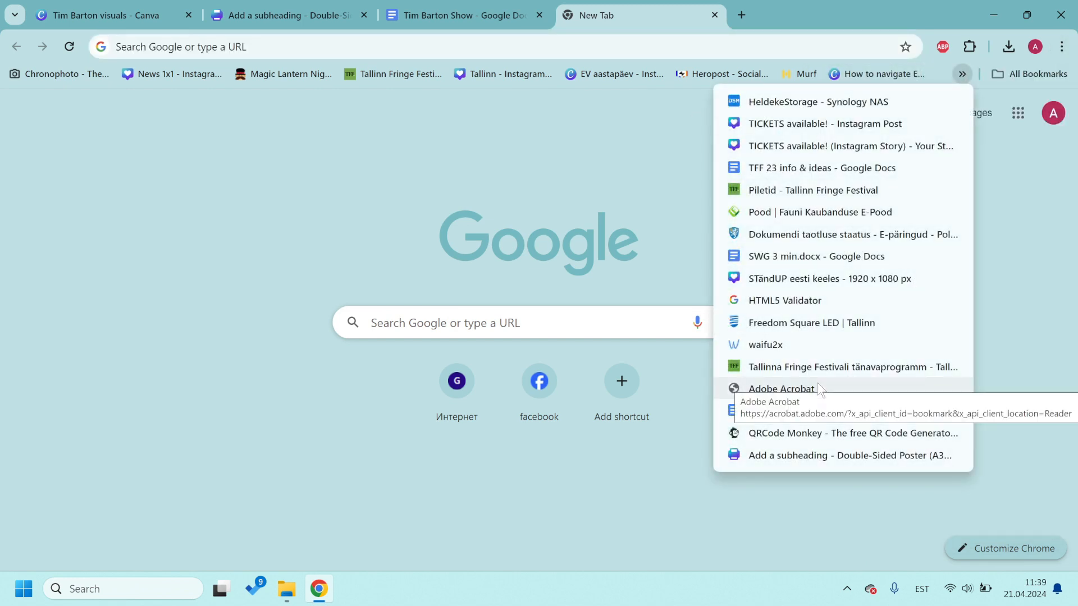
{"action": "left_click", "coordinate": [792, 434]}
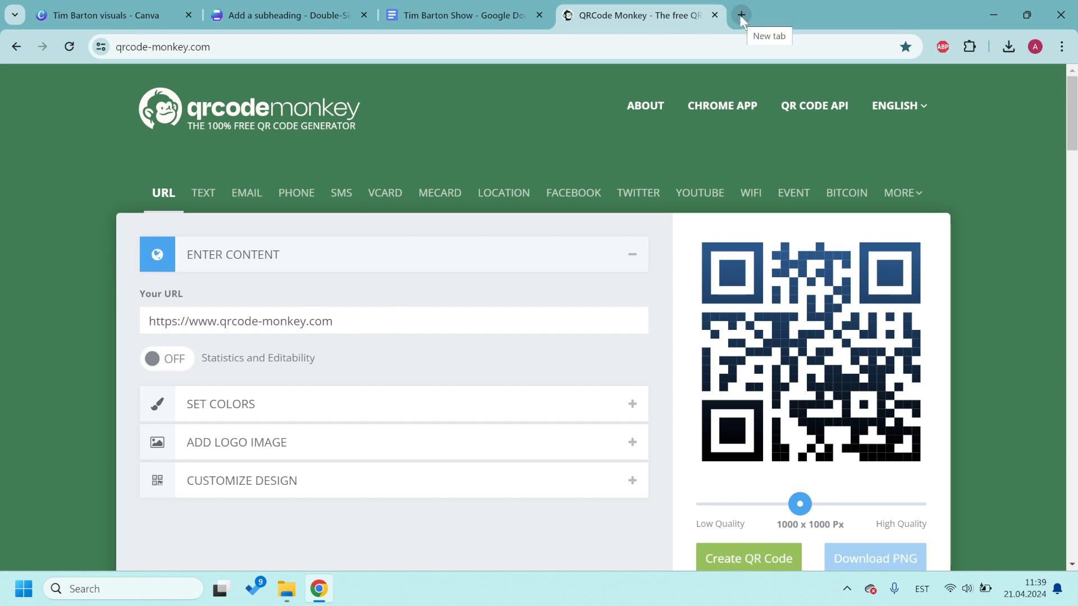
{"action": "triple_click", "coordinate": [371, 325]}
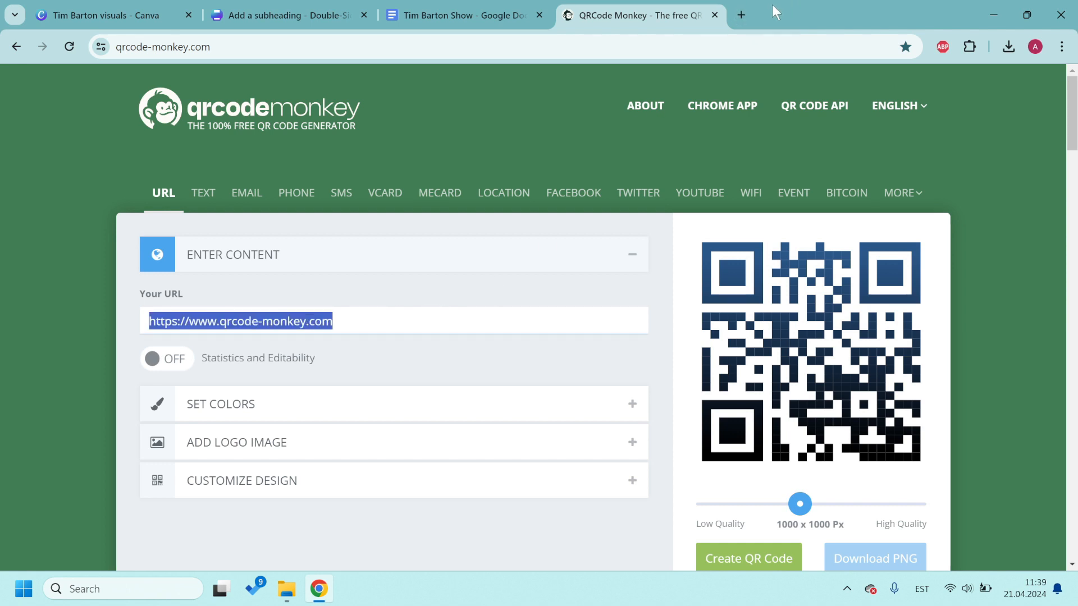
Step: Load the Fienta website in a new tab from the address-bar suggestion
{"action": "left_click", "coordinate": [742, 15]}
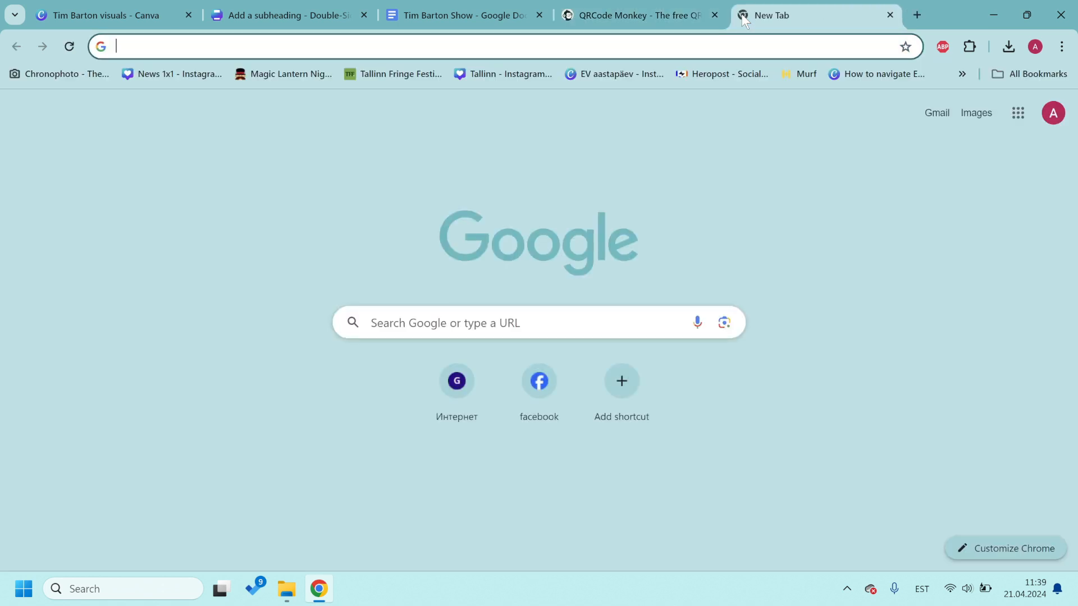
{"action": "type", "text": "f"}
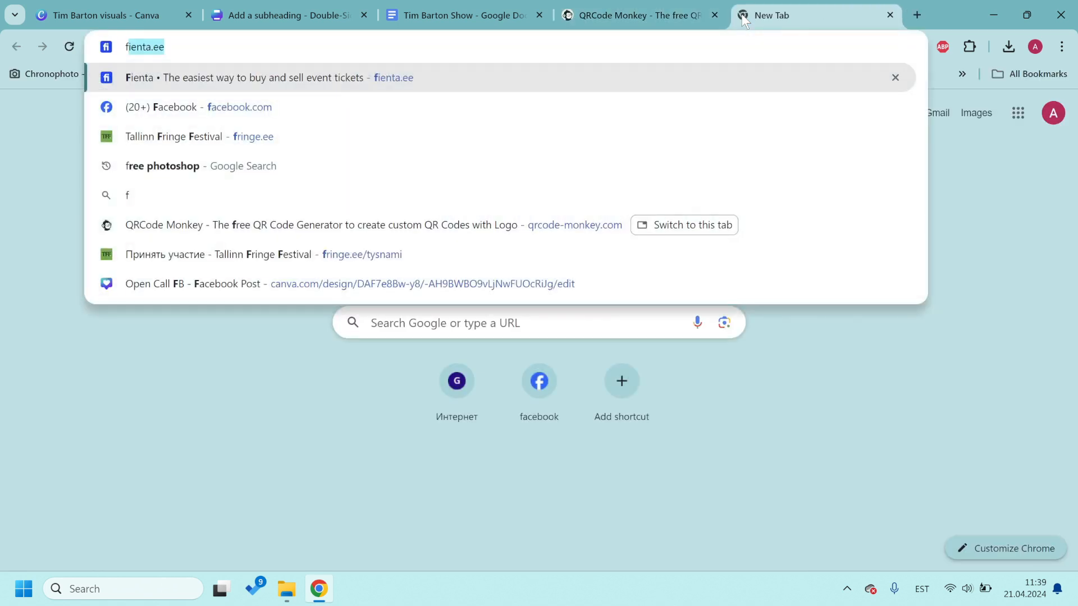
{"action": "key", "text": "Right"}
{"action": "key", "text": "Return"}
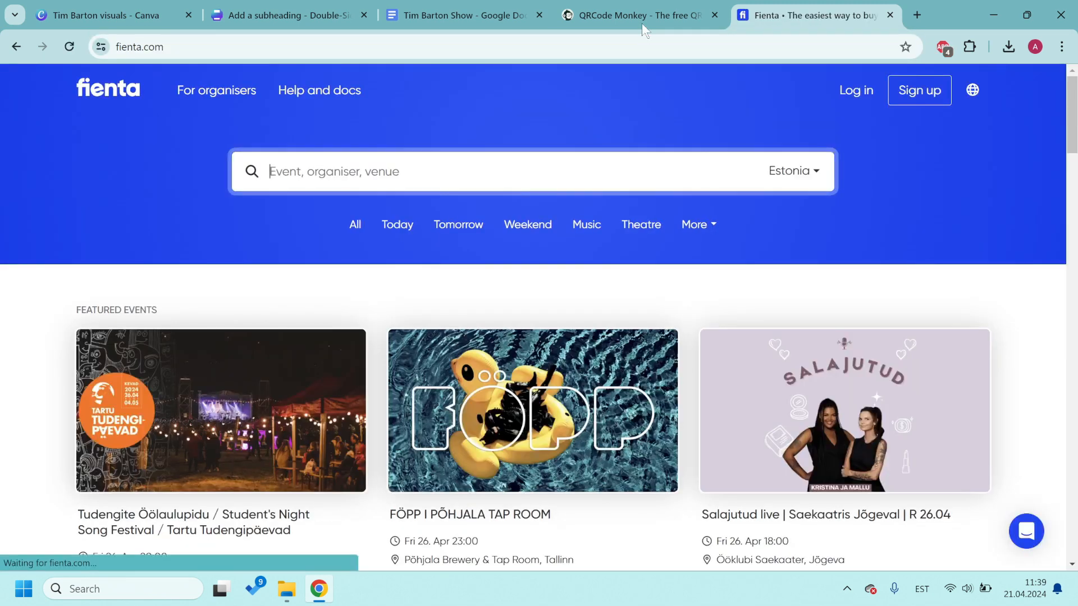
{"action": "left_click", "coordinate": [260, 42]}
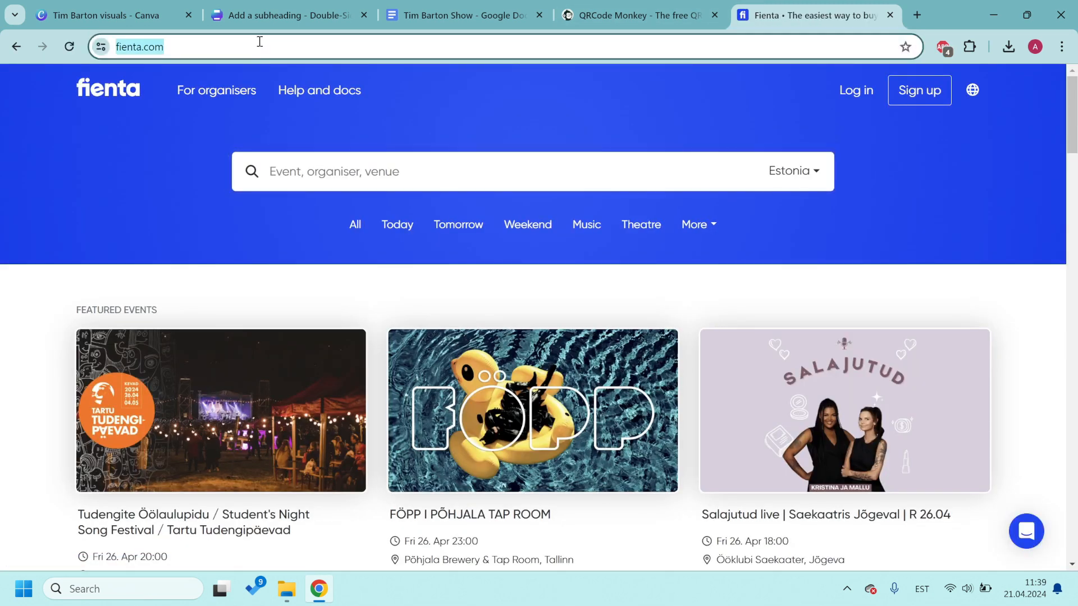
{"action": "left_click", "coordinate": [637, 12]}
{"action": "left_click", "coordinate": [823, 6]}
{"action": "left_click", "coordinate": [153, 55]}
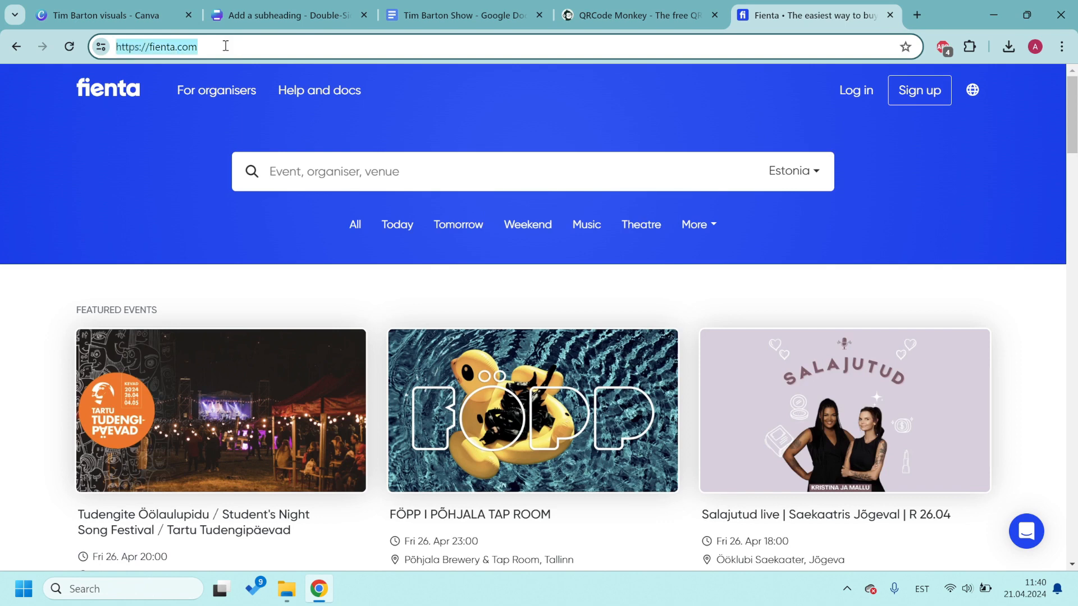
{"action": "key", "text": "ctrl+c"}
{"action": "left_click", "coordinate": [634, 15]}
{"action": "key", "text": "ctrl+v"}
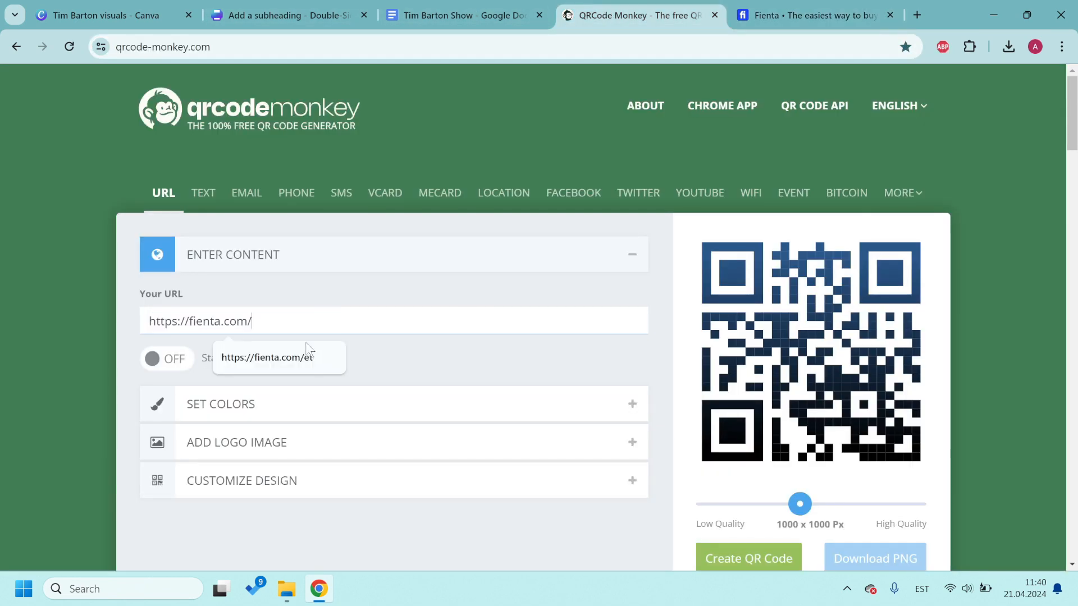
{"action": "left_click", "coordinate": [406, 361]}
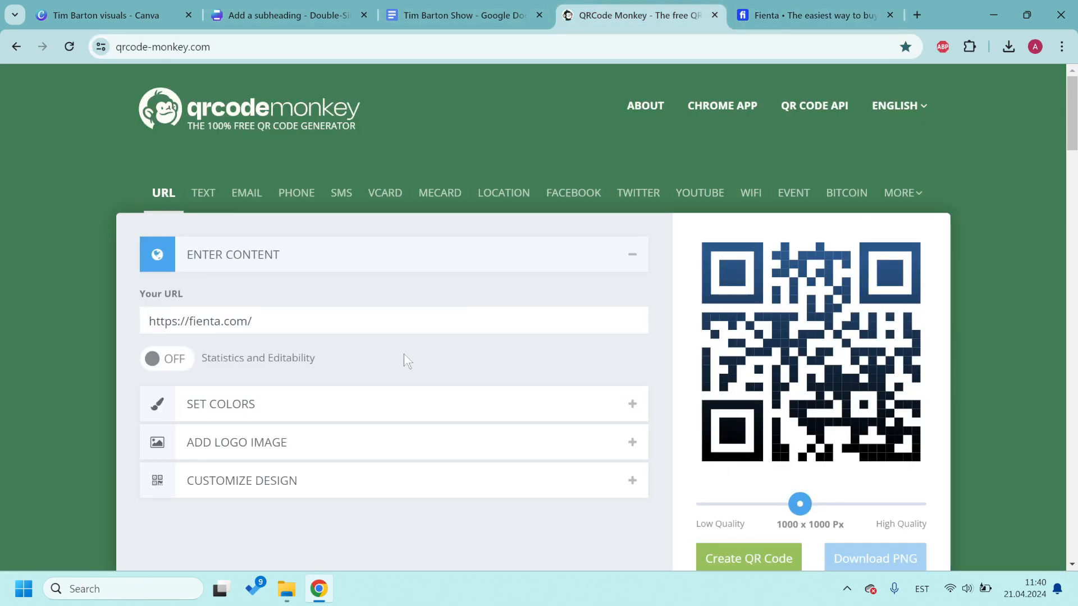
{"action": "scroll", "coordinate": [765, 481], "scroll_direction": "down", "scroll_amount": 1}
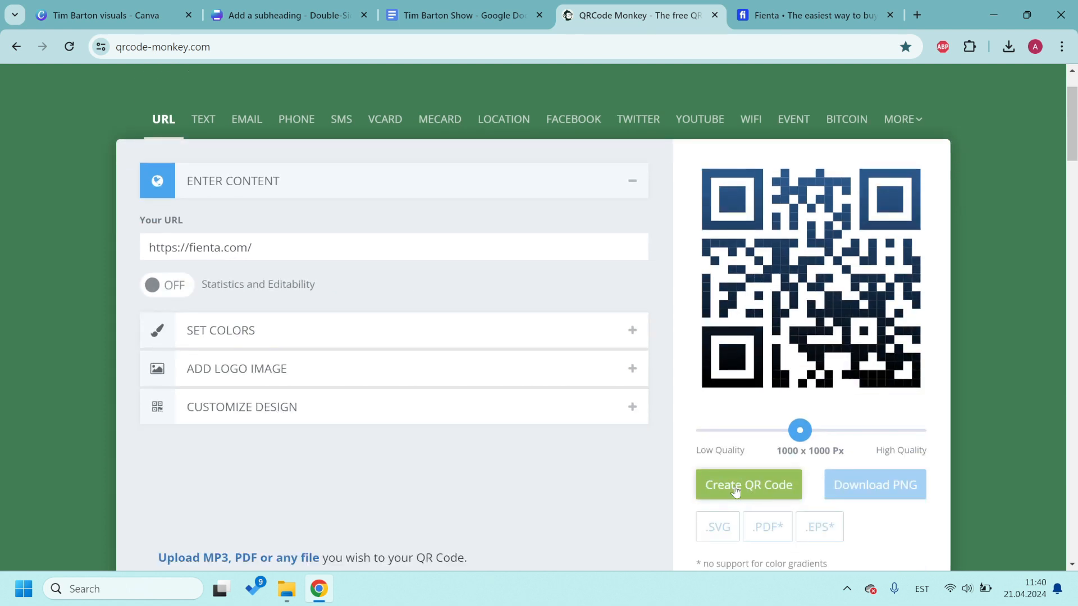
{"action": "left_click", "coordinate": [735, 491]}
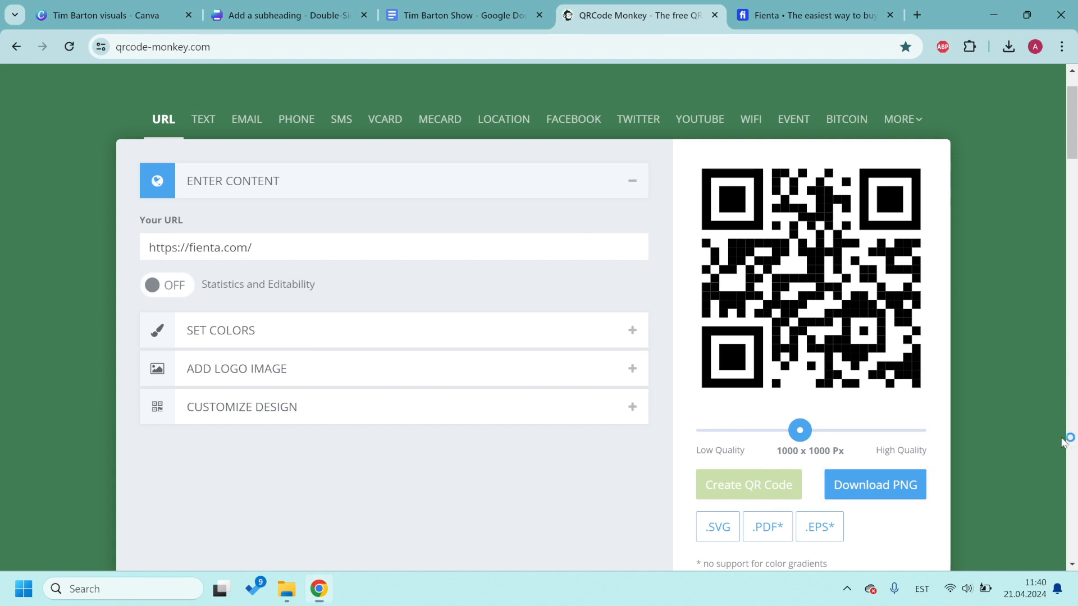
Step: Capture the QR code preview as a screenshot with Snipping Tool
{"action": "key", "text": "super+shift+s"}
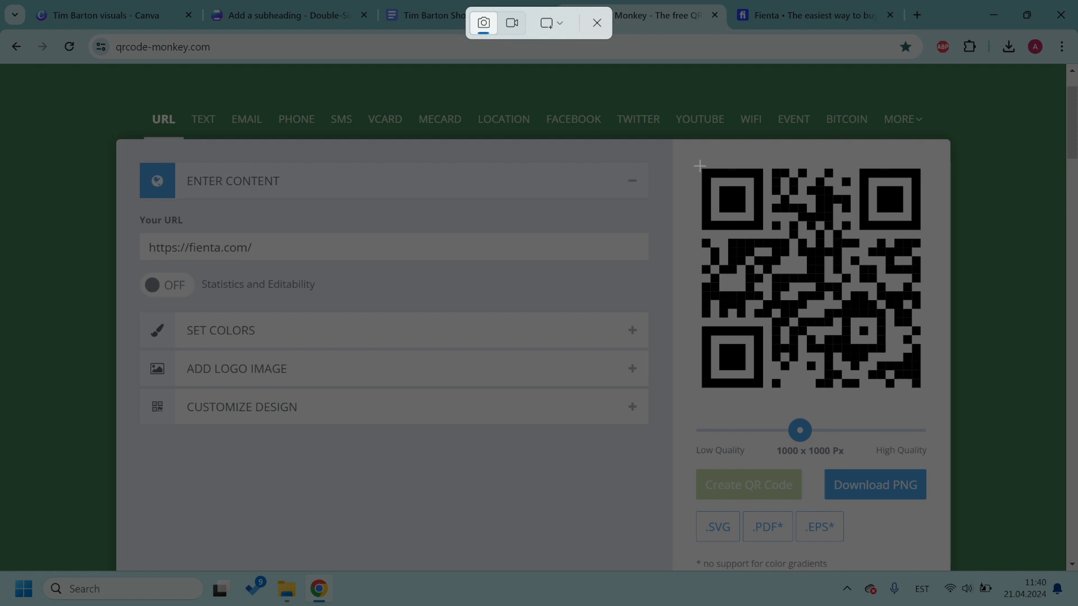
{"action": "left_click_drag", "start_coordinate": [697, 164], "coordinate": [927, 397]}
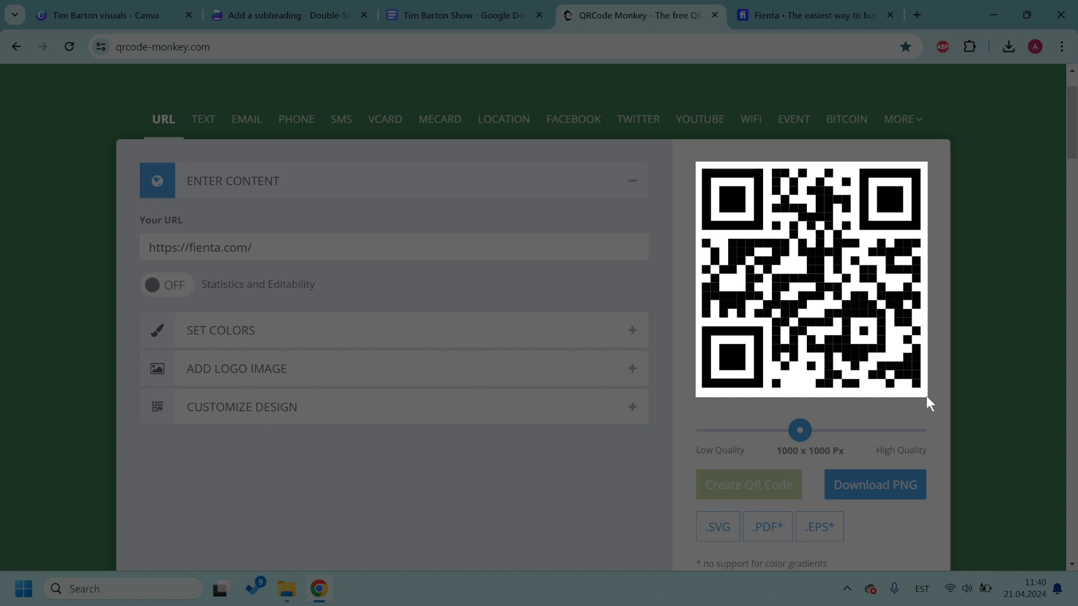
{"action": "left_click_drag", "start_coordinate": [927, 397], "coordinate": [927, 399]}
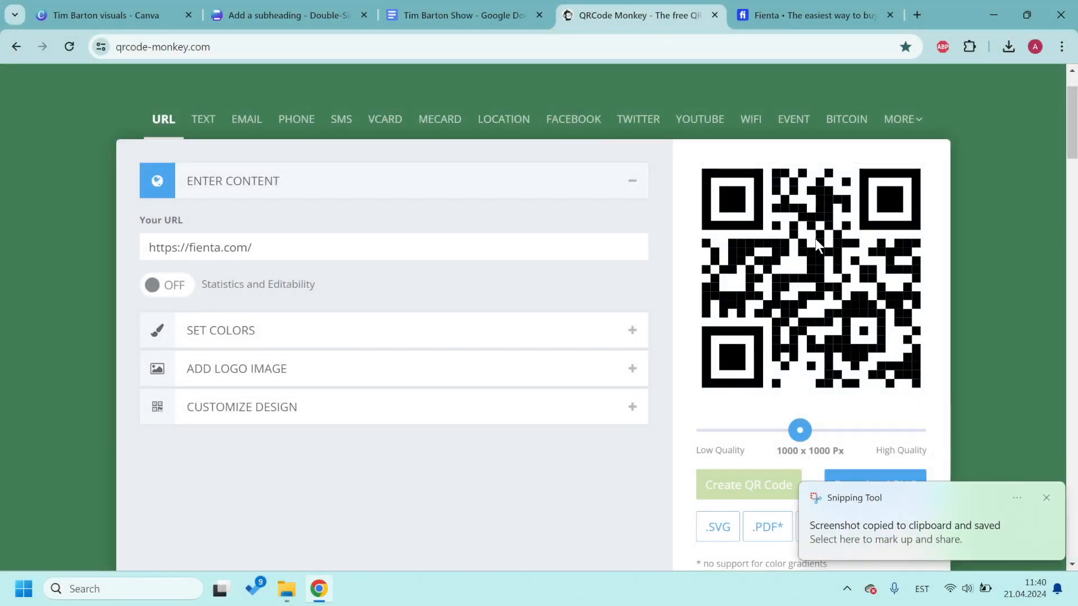
{"action": "left_click", "coordinate": [438, 16]}
Step: Paste the QR screenshot onto the poster and shrink it to a small square above the logo
{"action": "left_click", "coordinate": [283, 15]}
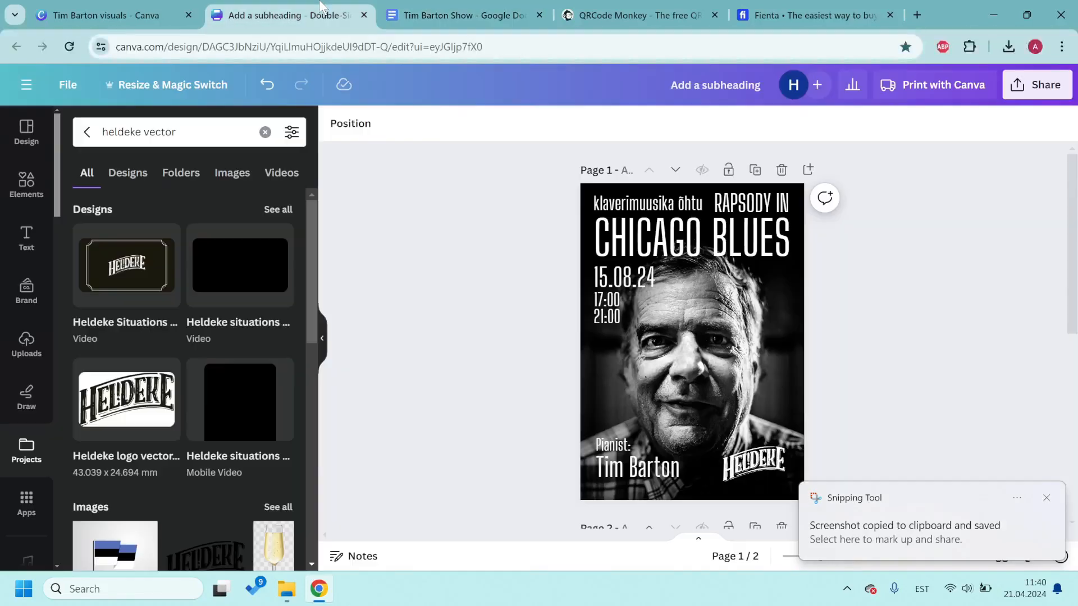
{"action": "key", "text": "ctrl+v"}
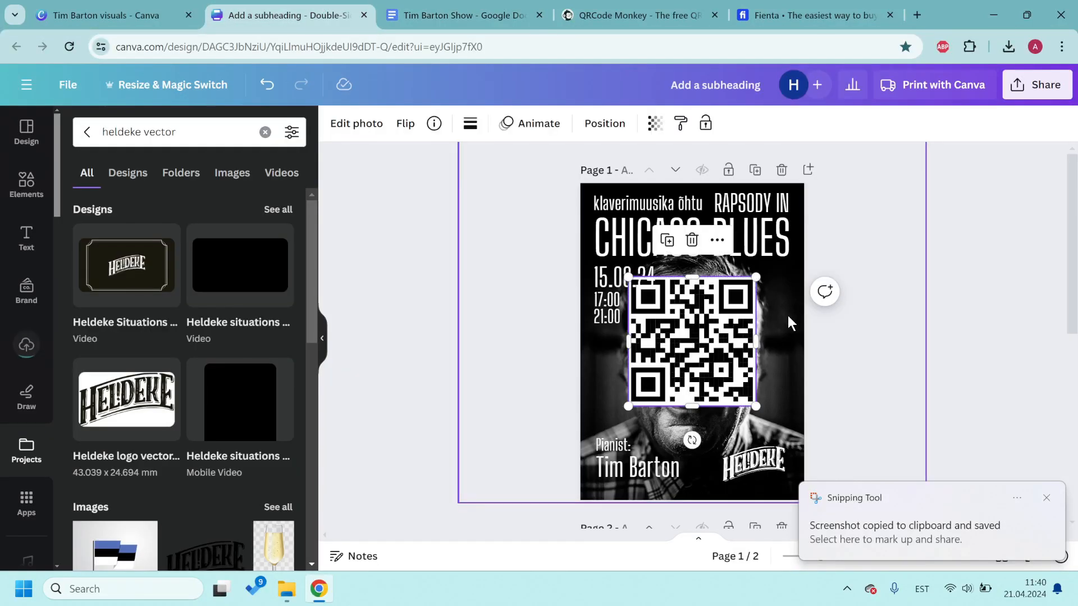
{"action": "left_click_drag", "start_coordinate": [760, 273], "coordinate": [747, 396]}
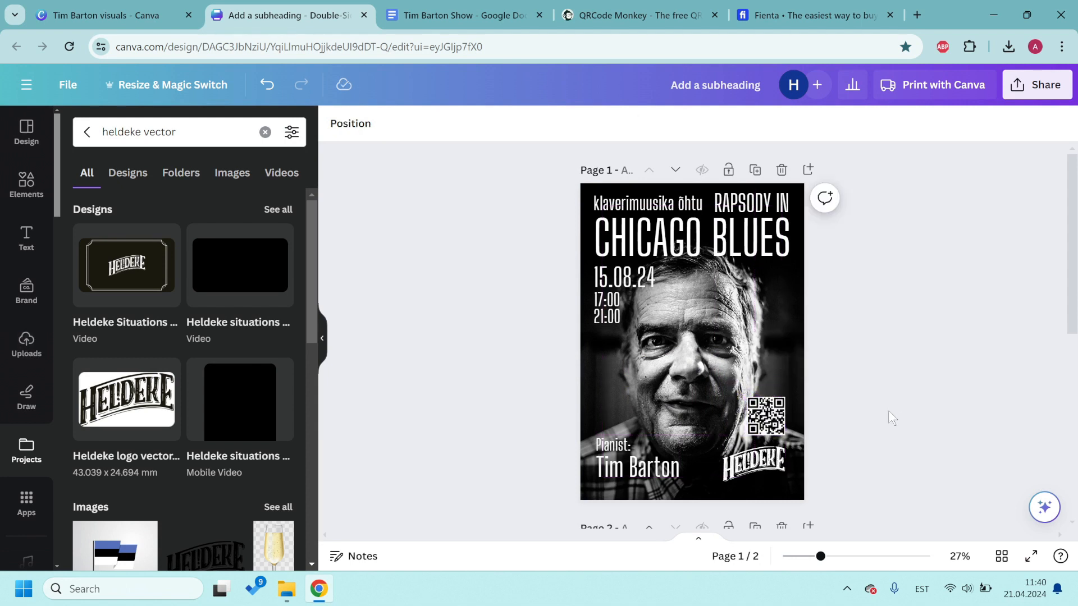
{"action": "left_click", "coordinate": [939, 416]}
Step: Make the RAPSODY IN and CHICAGO BLUES headline gold with the yellow swatch
{"action": "left_click", "coordinate": [775, 200]}
{"action": "left_click", "coordinate": [726, 234], "text": "shift"}
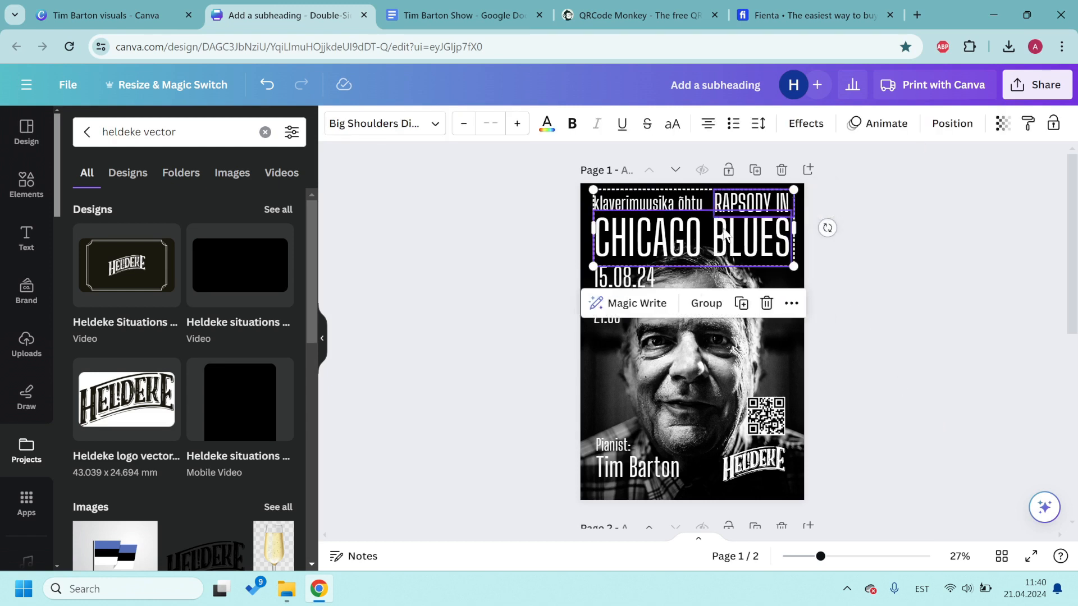
{"action": "left_click", "coordinate": [546, 123]}
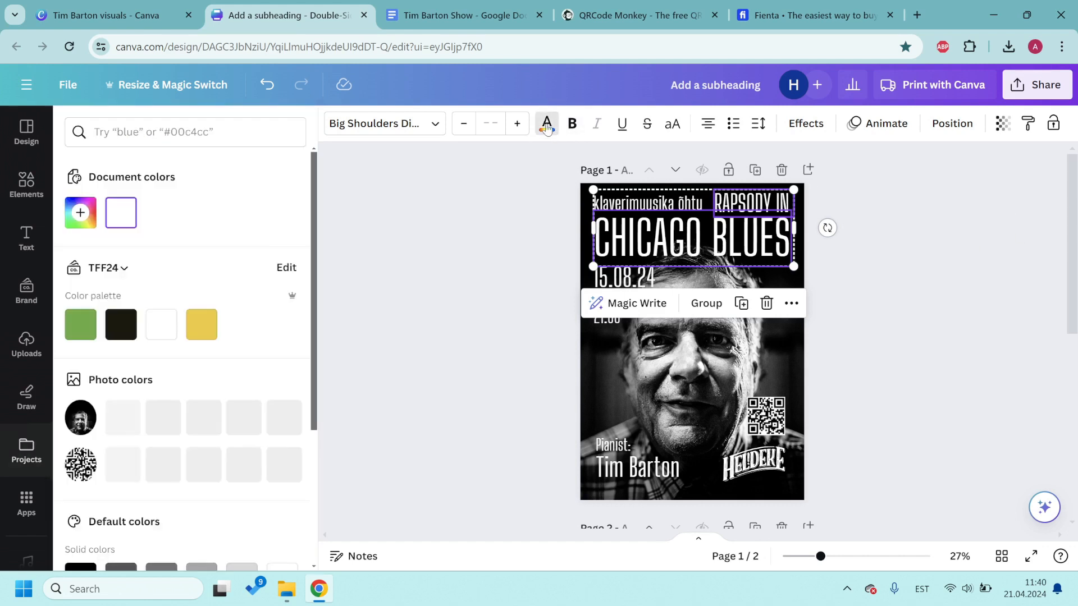
{"action": "left_click", "coordinate": [201, 329]}
{"action": "left_click", "coordinate": [958, 302]}
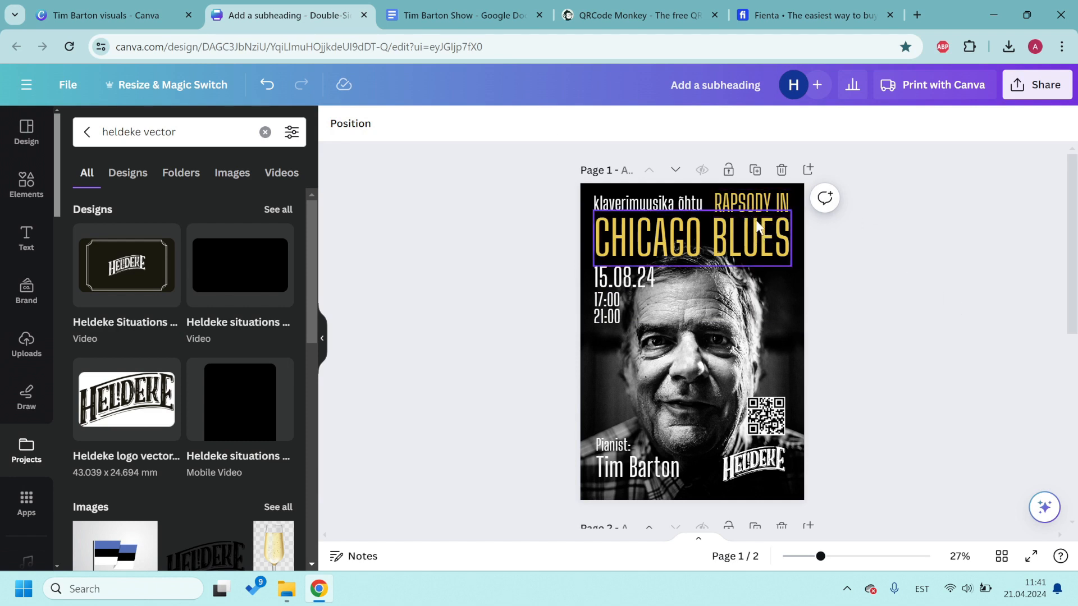
Step: Make the 17:00/21:00 times gold
{"action": "left_click", "coordinate": [617, 301]}
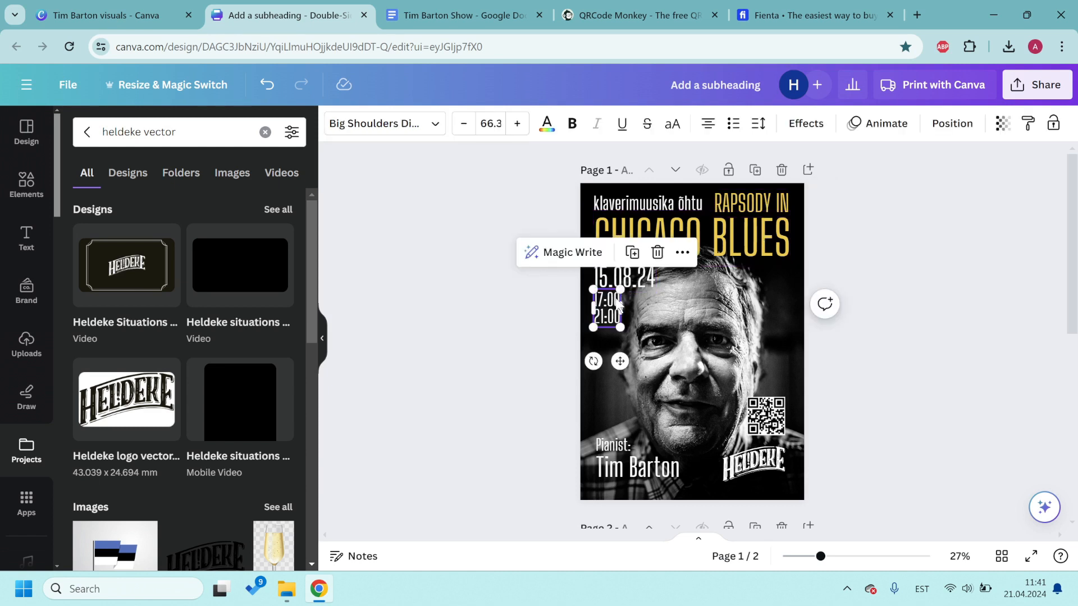
{"action": "left_click", "coordinate": [546, 123]}
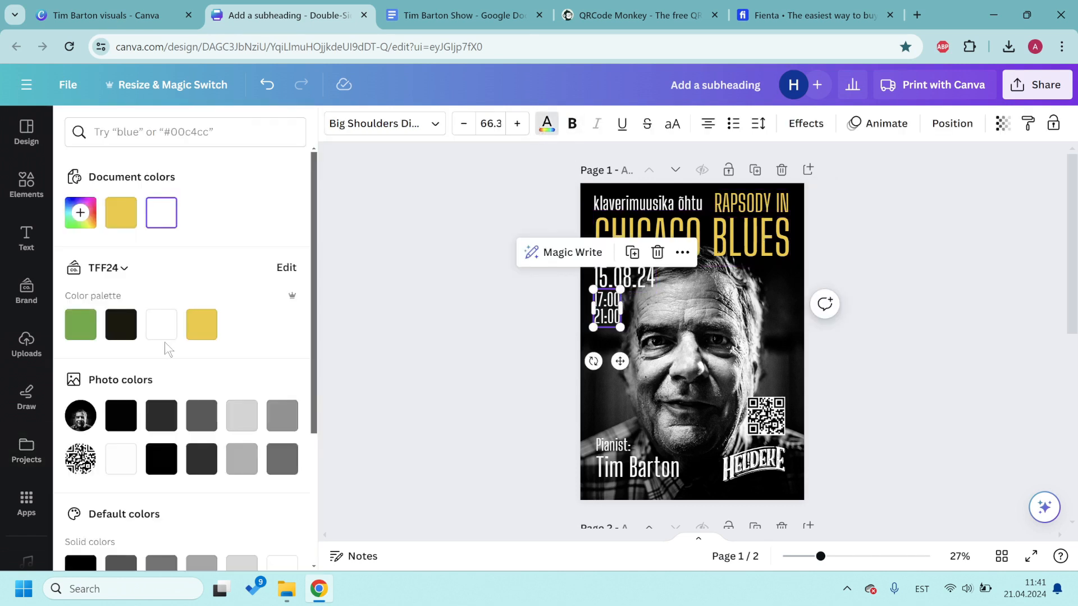
{"action": "left_click", "coordinate": [201, 324]}
{"action": "left_click", "coordinate": [945, 337]}
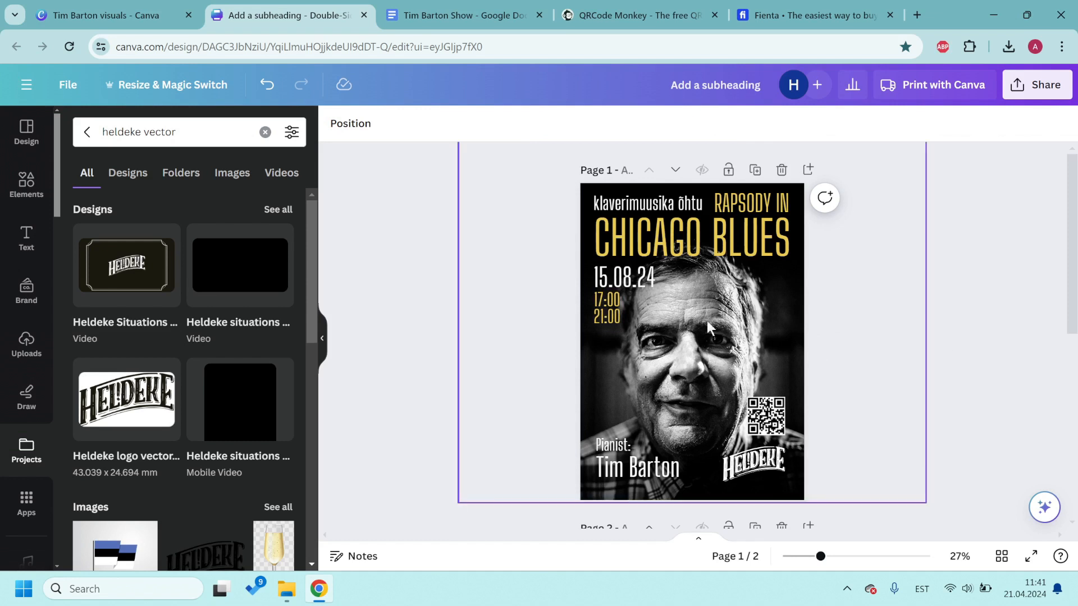
{"action": "left_click", "coordinate": [652, 469]}
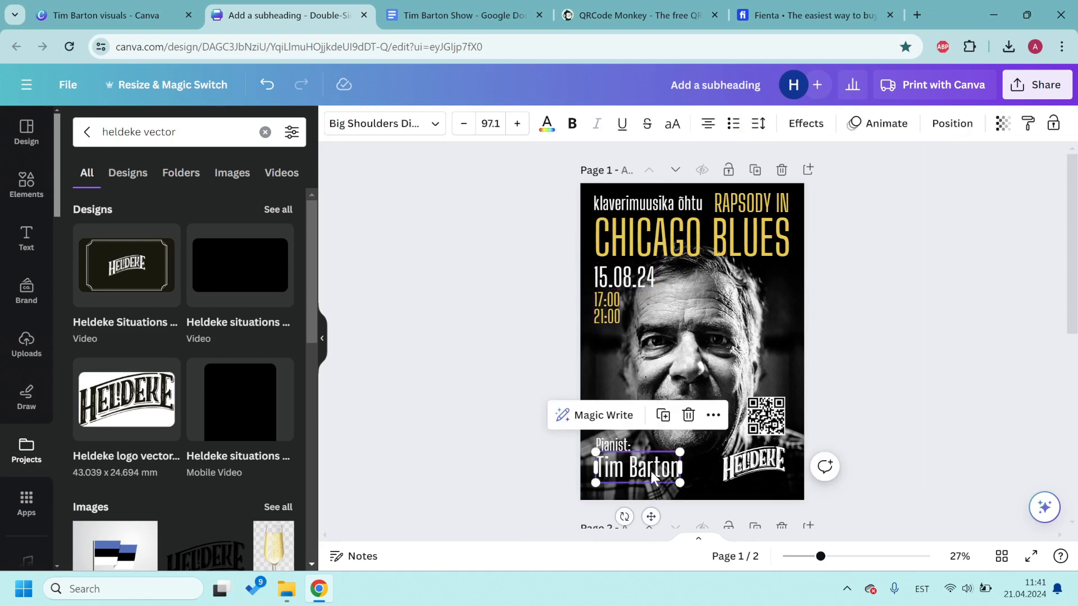
{"action": "left_click", "coordinate": [546, 123]}
{"action": "left_click", "coordinate": [201, 325]}
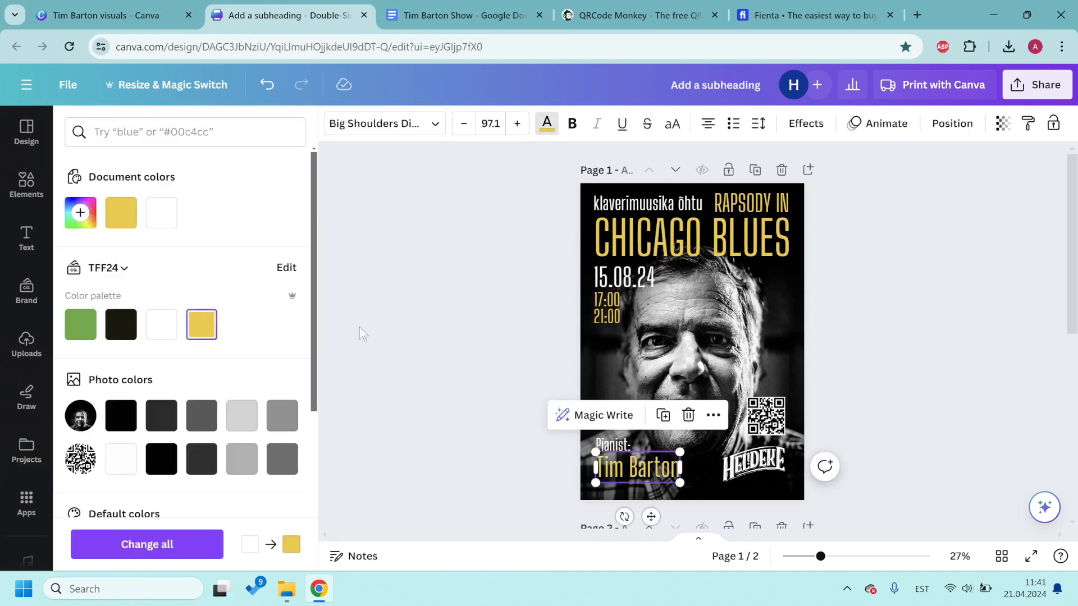
{"action": "left_click", "coordinate": [942, 368]}
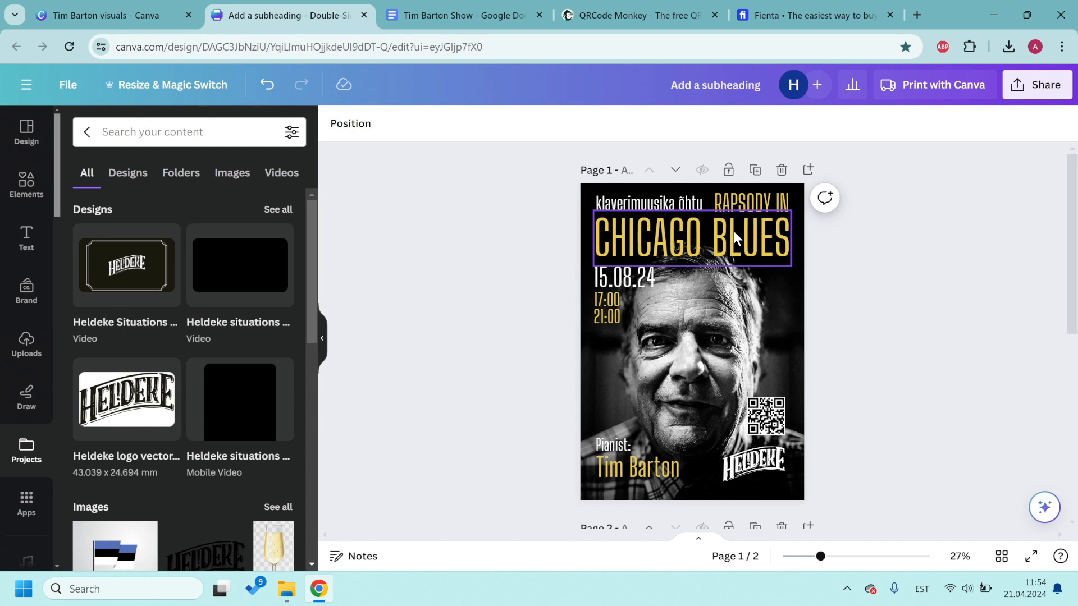
Step: Create a resized copy at the custom 2400 × 1350 px size, keeping the original poster
{"action": "left_click", "coordinate": [178, 85]}
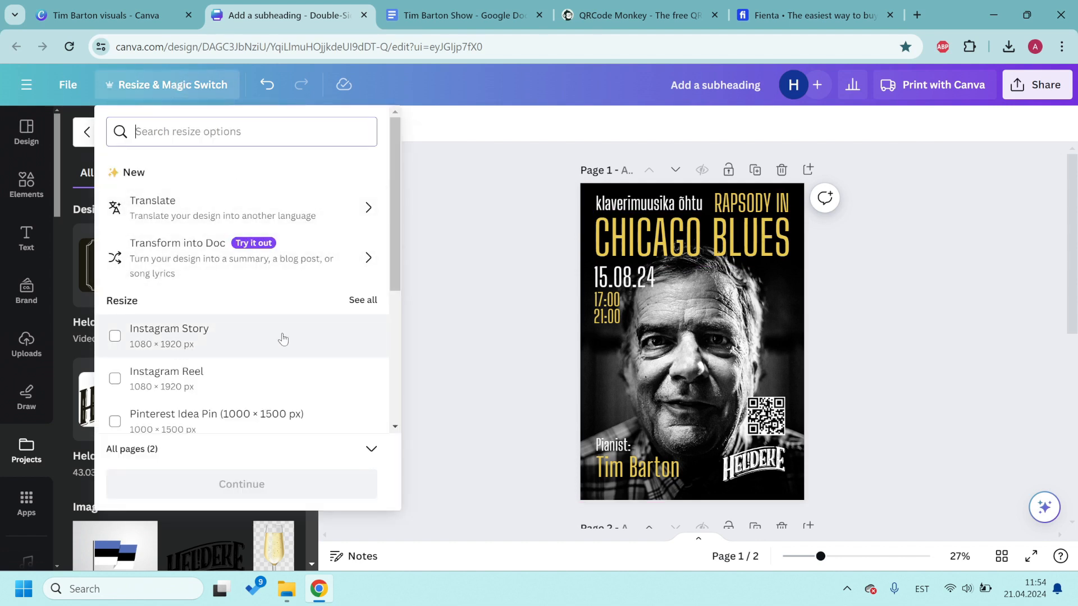
{"action": "scroll", "coordinate": [236, 341], "scroll_direction": "down", "scroll_amount": 4}
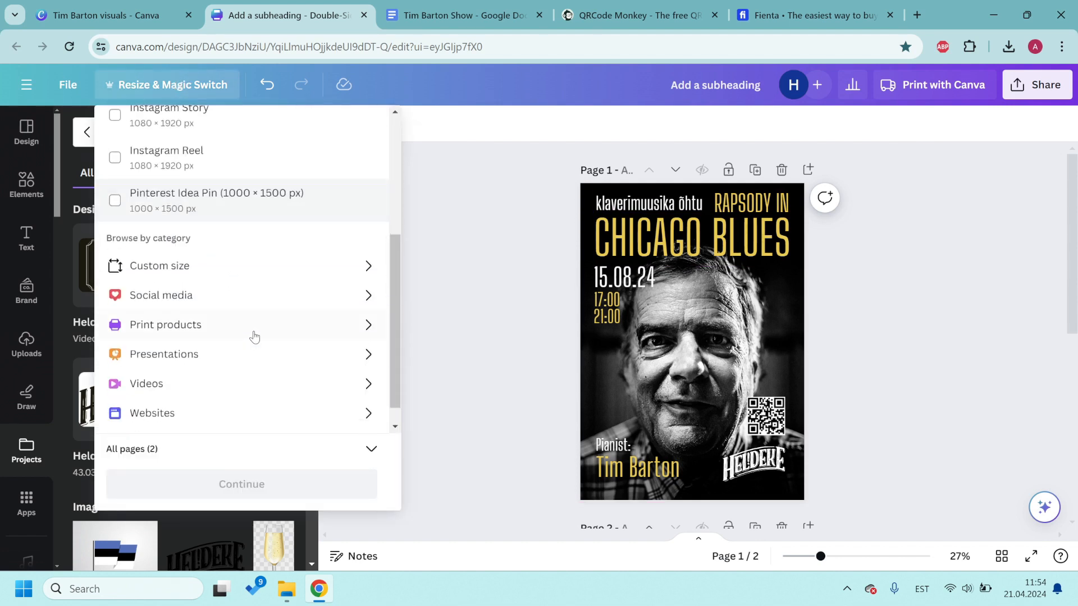
{"action": "left_click", "coordinate": [217, 270]}
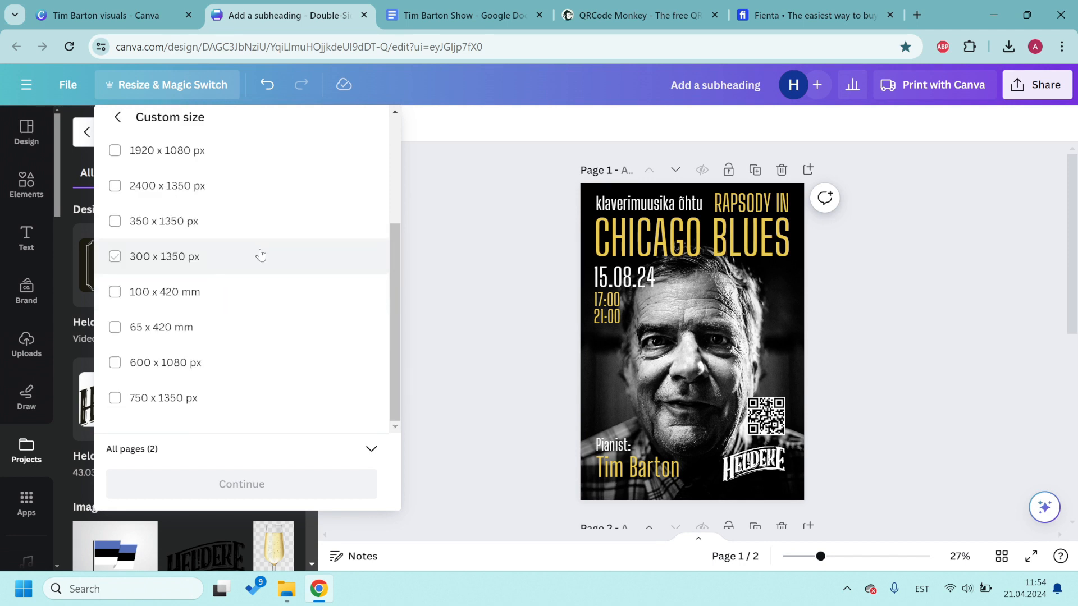
{"action": "scroll", "coordinate": [264, 264], "scroll_direction": "up", "scroll_amount": 1}
{"action": "left_click", "coordinate": [116, 261]}
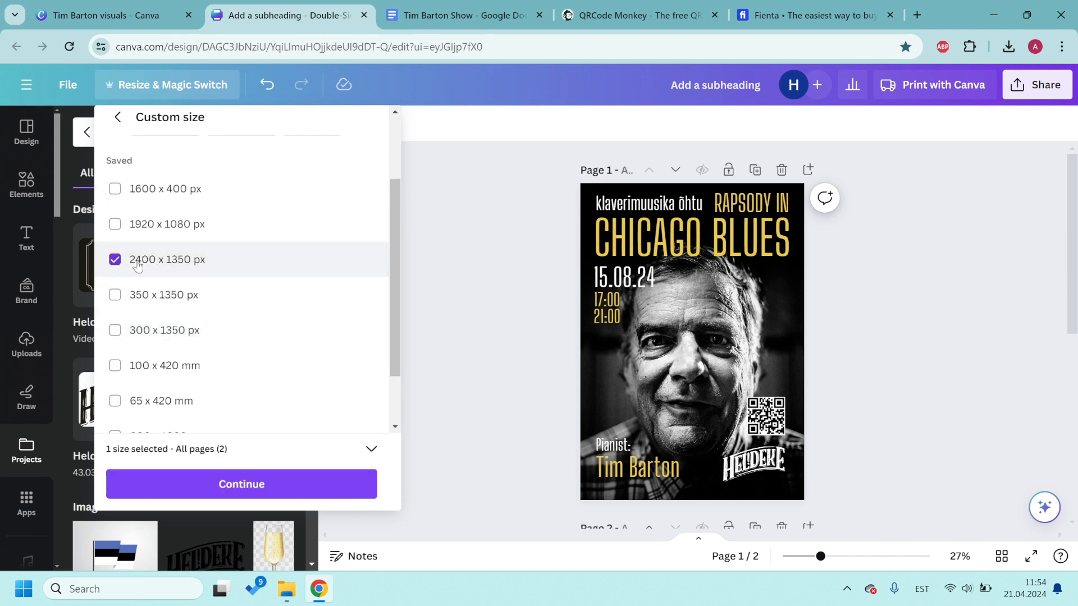
{"action": "scroll", "coordinate": [292, 271], "scroll_direction": "up", "scroll_amount": 1}
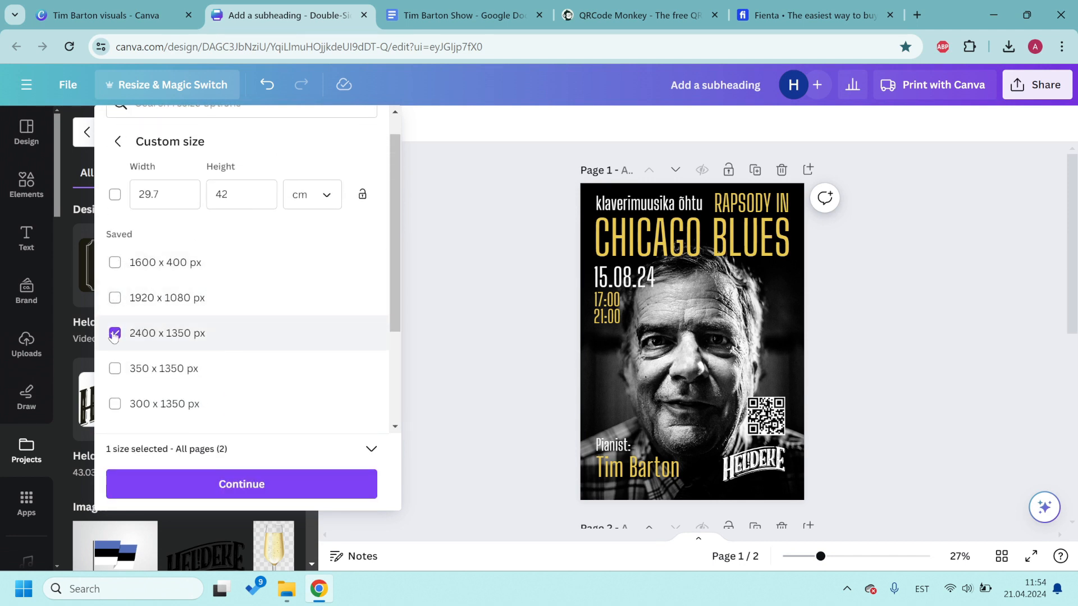
{"action": "left_click", "coordinate": [240, 486]}
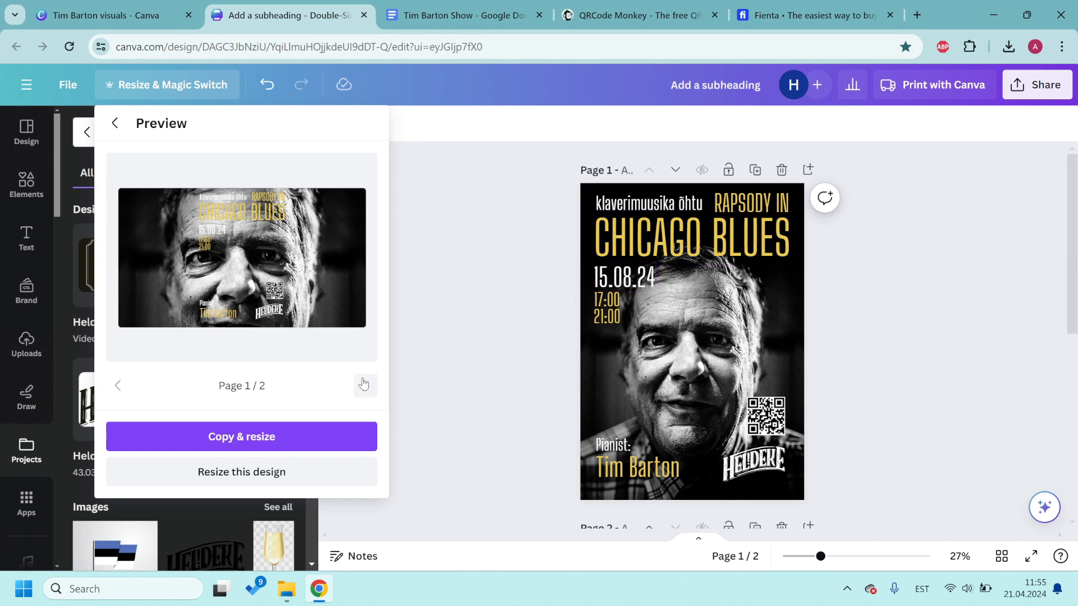
{"action": "left_click", "coordinate": [239, 438]}
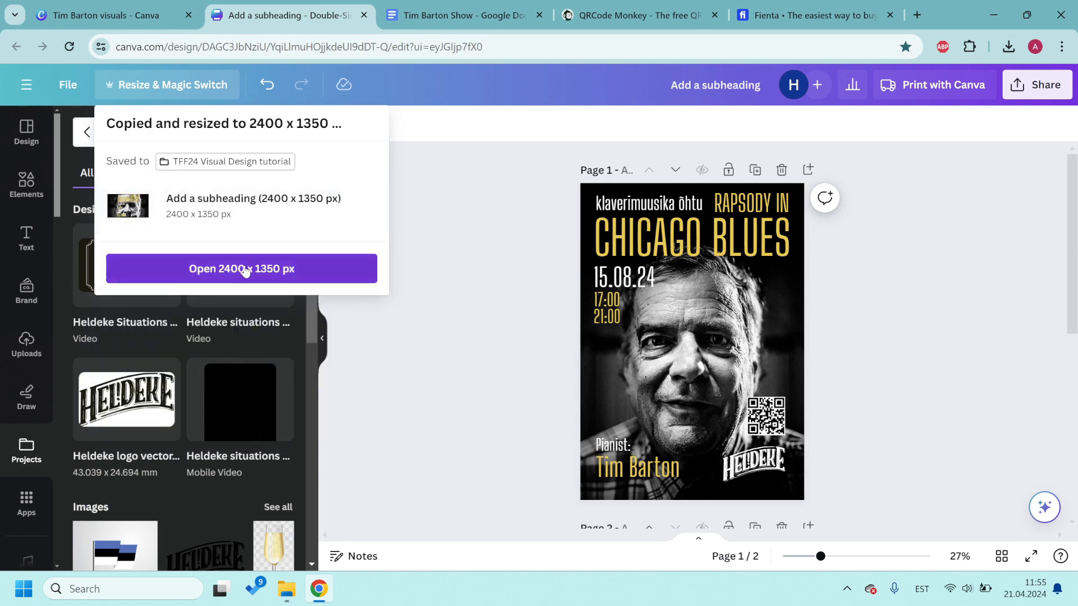
{"action": "mouse_move", "coordinate": [243, 219]}
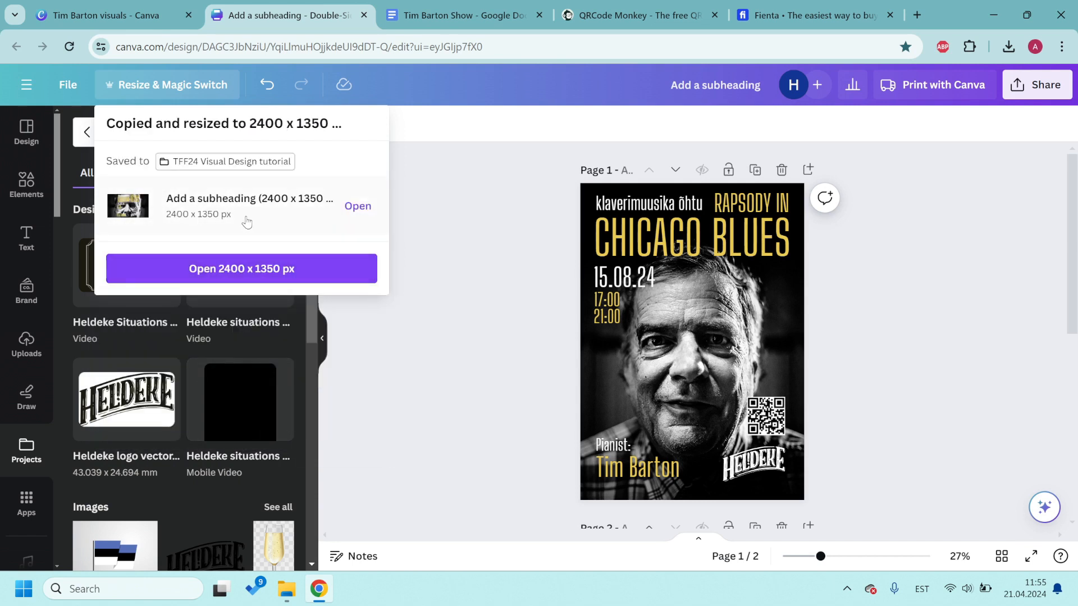
Step: Open the 2400 × 1350 px copy and delete its second page
{"action": "left_click", "coordinate": [239, 274]}
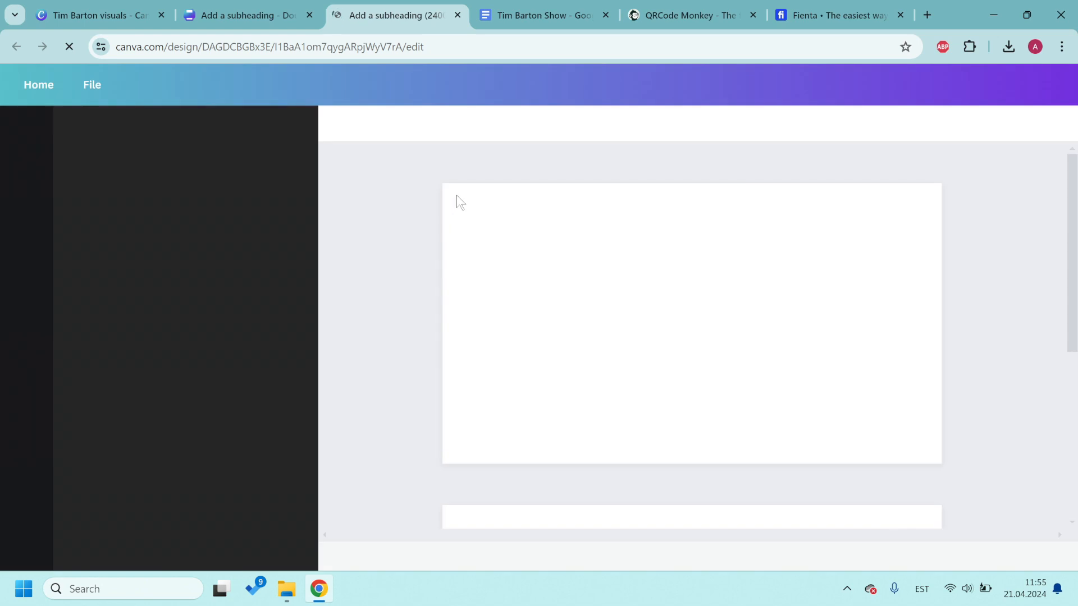
{"action": "scroll", "coordinate": [848, 312], "scroll_direction": "down", "scroll_amount": 3}
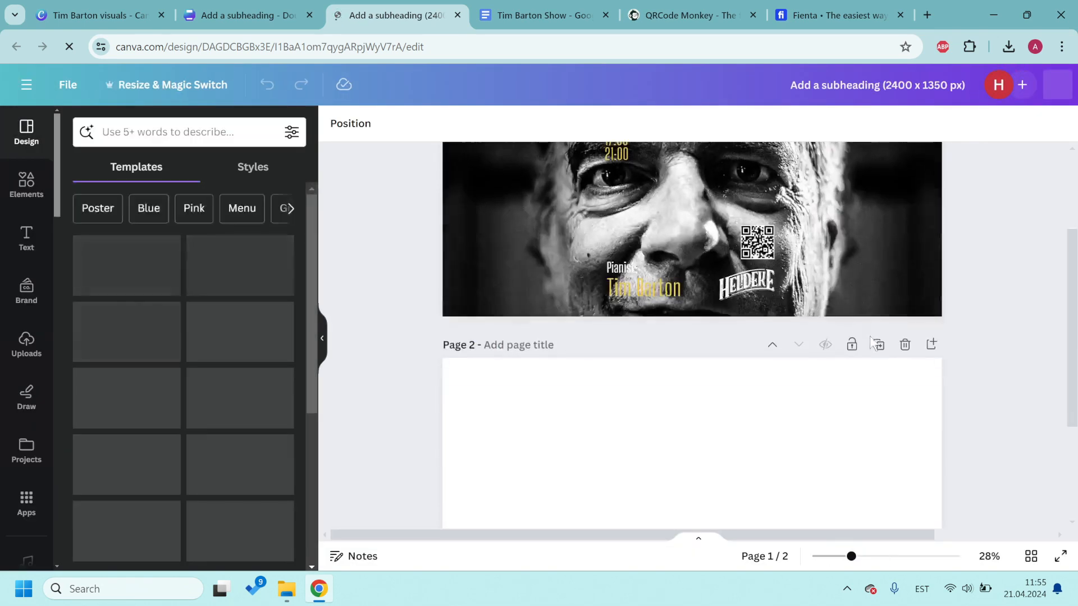
{"action": "left_click", "coordinate": [908, 346]}
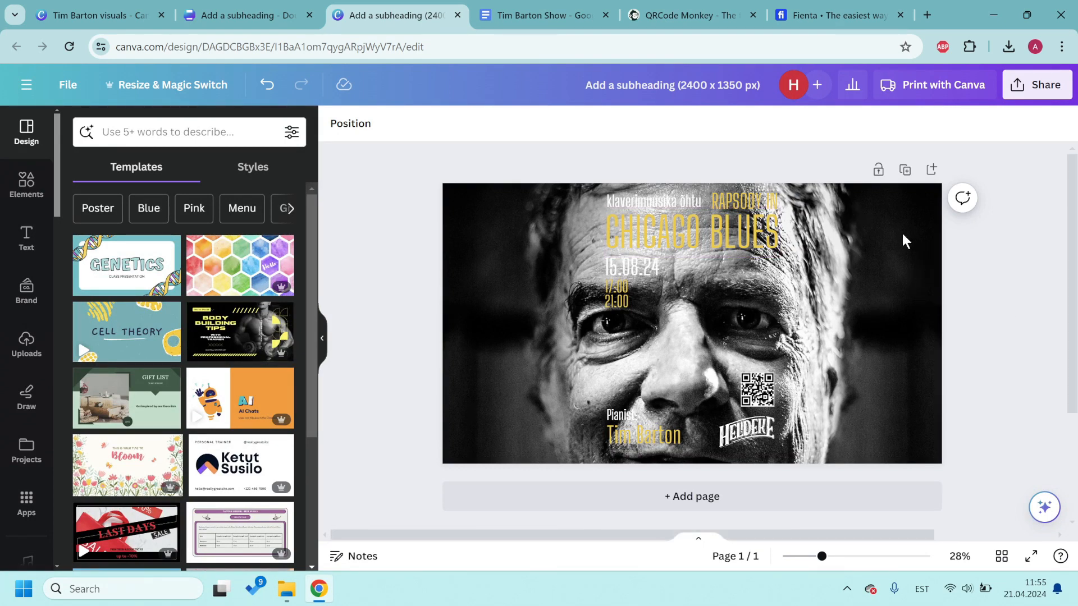
Step: Resize and reposition the background photo to fill the landscape page, aligned to its left edge
{"action": "left_click", "coordinate": [891, 267]}
{"action": "key", "text": "ctrl+minus"}
{"action": "key", "text": "ctrl+minus"}
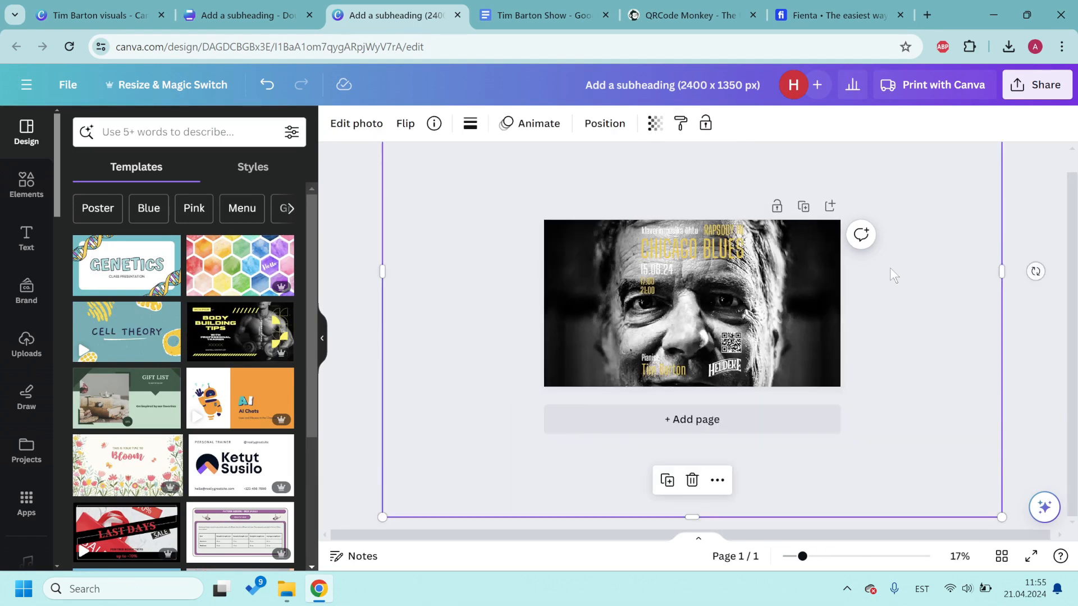
{"action": "left_click_drag", "start_coordinate": [876, 158], "coordinate": [748, 260]}
{"action": "left_click_drag", "start_coordinate": [735, 336], "coordinate": [809, 300]}
{"action": "key", "text": "ctrl+plus"}
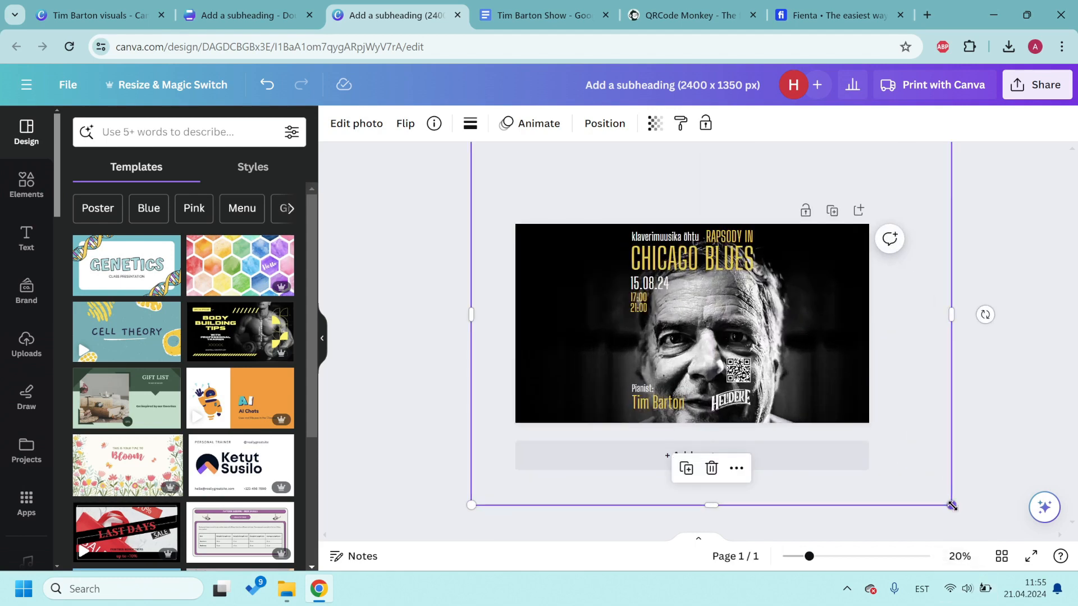
{"action": "left_click_drag", "start_coordinate": [951, 505], "coordinate": [902, 438]}
{"action": "left_click_drag", "start_coordinate": [848, 348], "coordinate": [872, 342]}
{"action": "left_click_drag", "start_coordinate": [914, 456], "coordinate": [896, 441]}
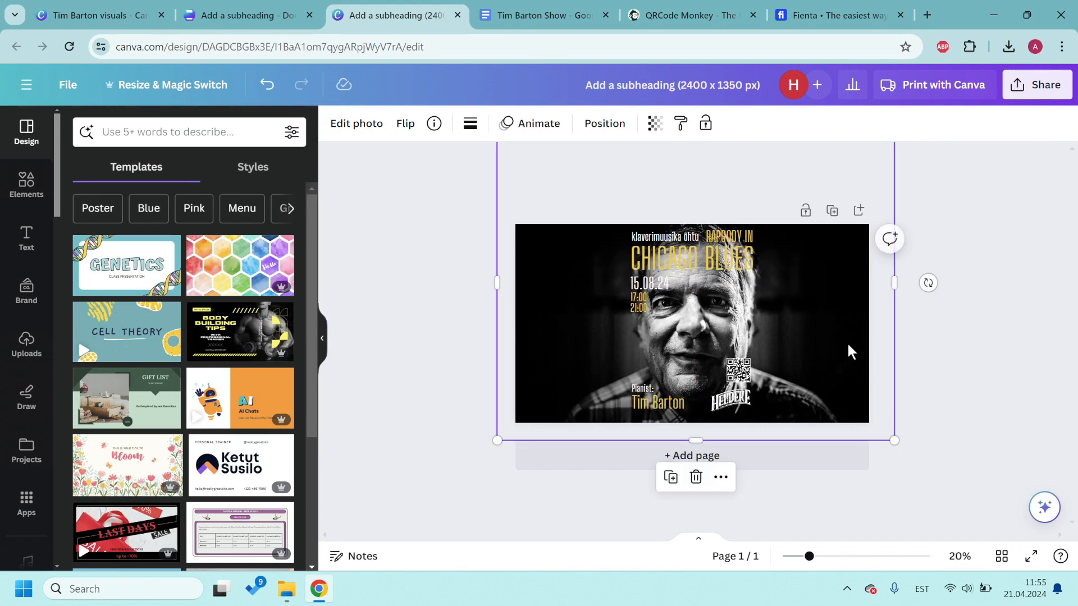
{"action": "left_click_drag", "start_coordinate": [847, 352], "coordinate": [859, 357]}
{"action": "left_click", "coordinate": [944, 351]}
{"action": "scroll", "coordinate": [947, 349], "scroll_direction": "up", "scroll_amount": 3}
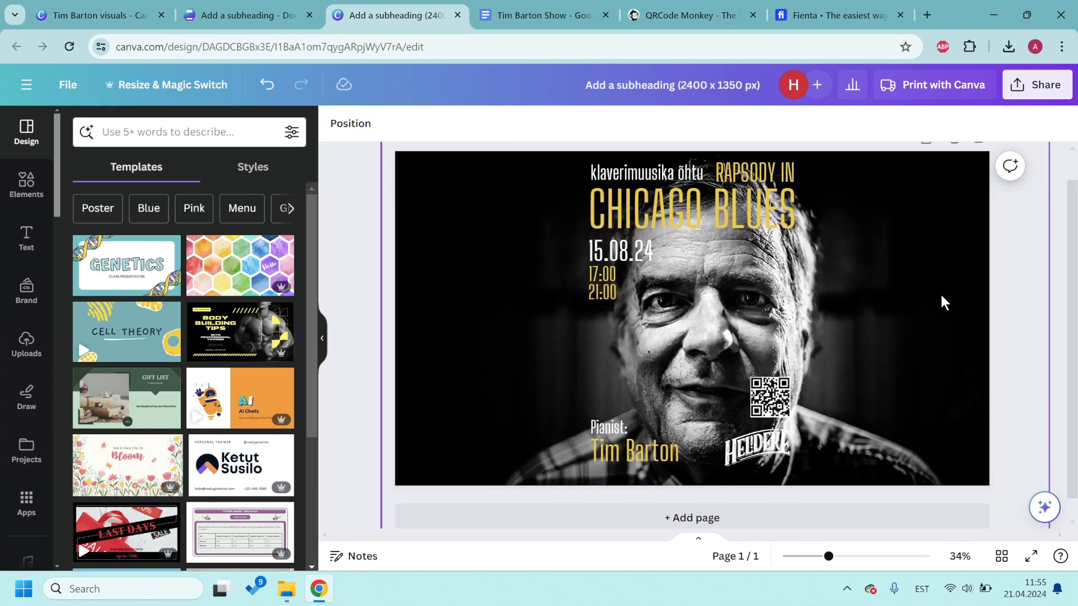
Step: Delete the QR code and move the Heldeke logo further right
{"action": "left_click", "coordinate": [779, 393]}
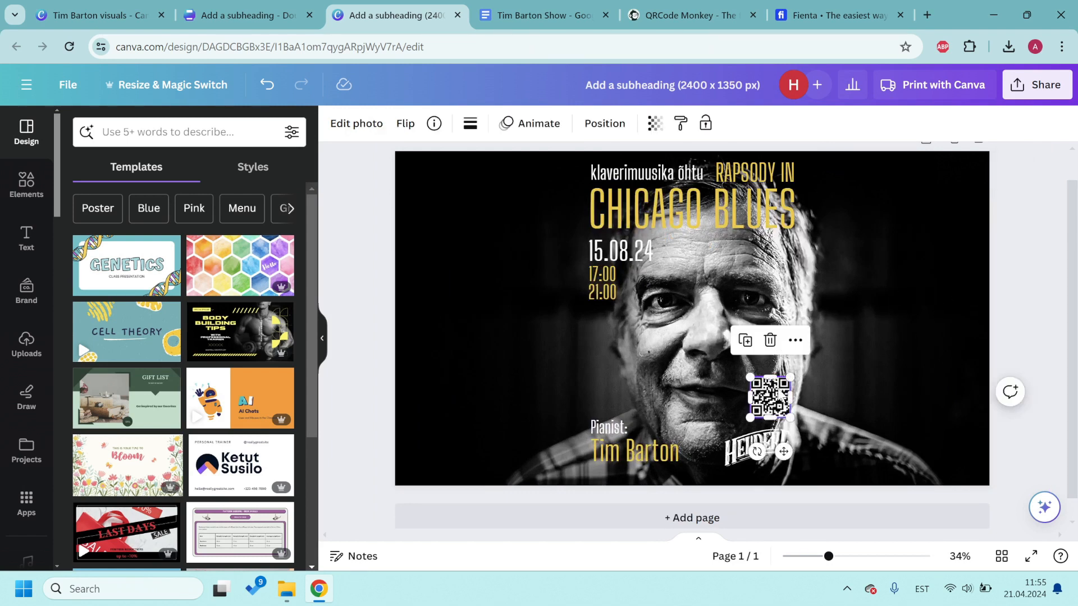
{"action": "key", "text": "Delete"}
{"action": "left_click_drag", "start_coordinate": [758, 446], "coordinate": [905, 427]}
{"action": "left_click", "coordinate": [1033, 357]}
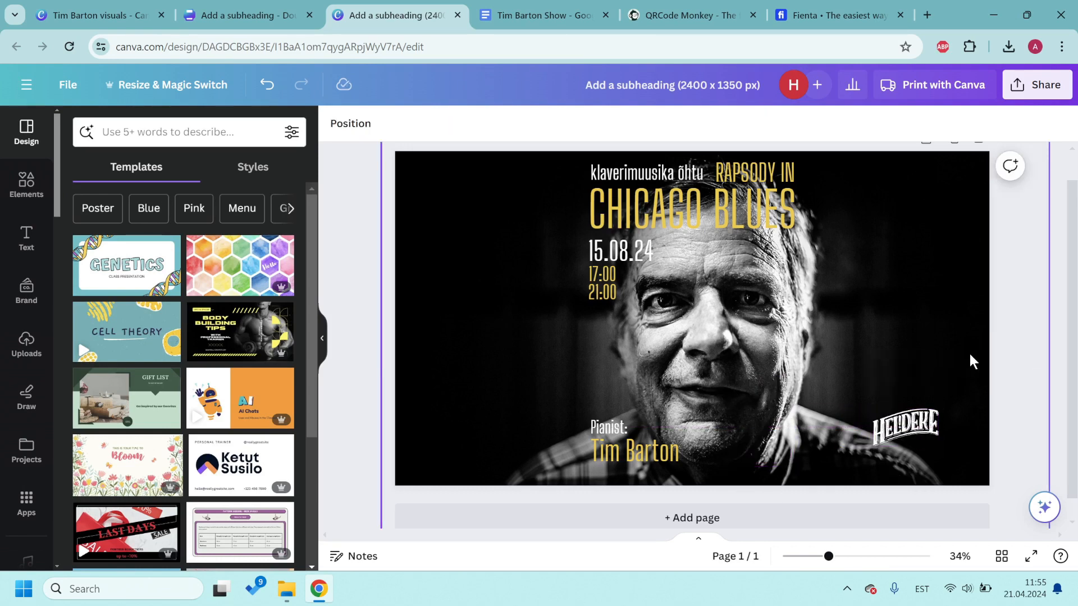
{"action": "left_click", "coordinate": [611, 433]}
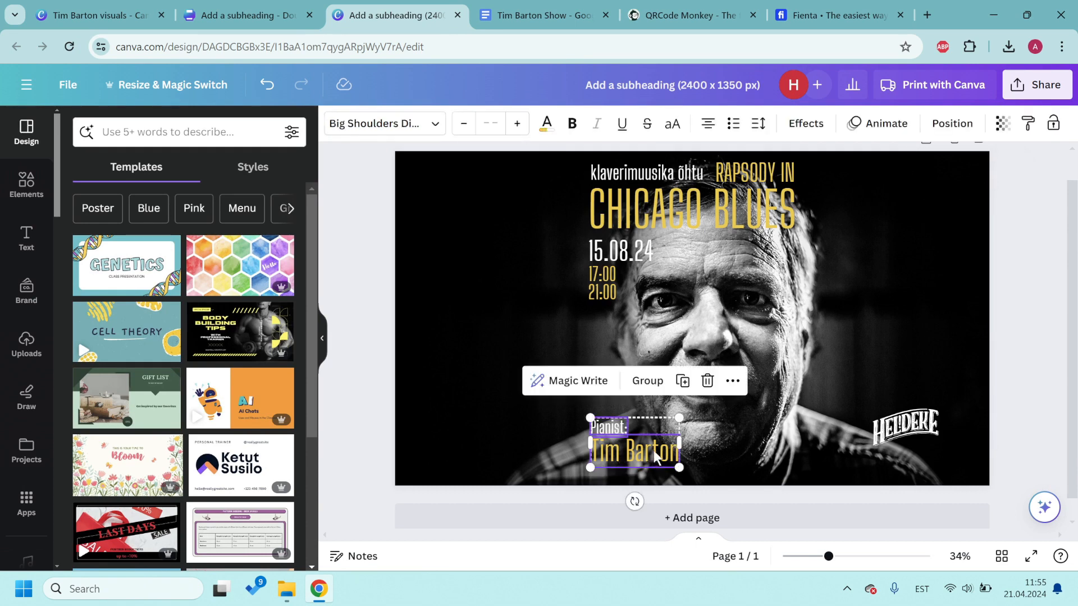
{"action": "left_click_drag", "start_coordinate": [653, 451], "coordinate": [500, 427]}
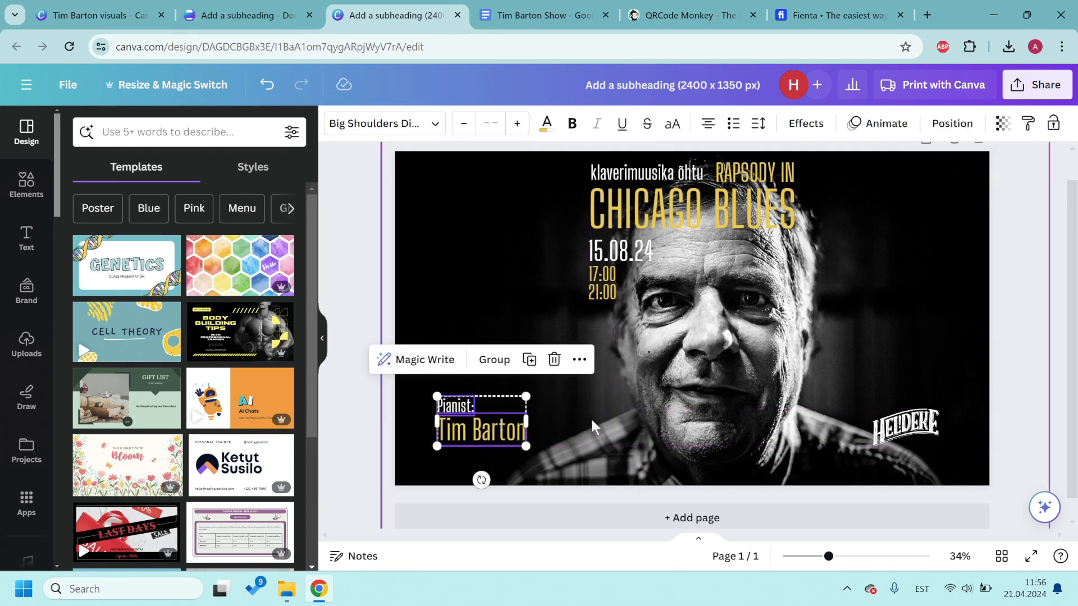
{"action": "left_click", "coordinate": [1040, 330]}
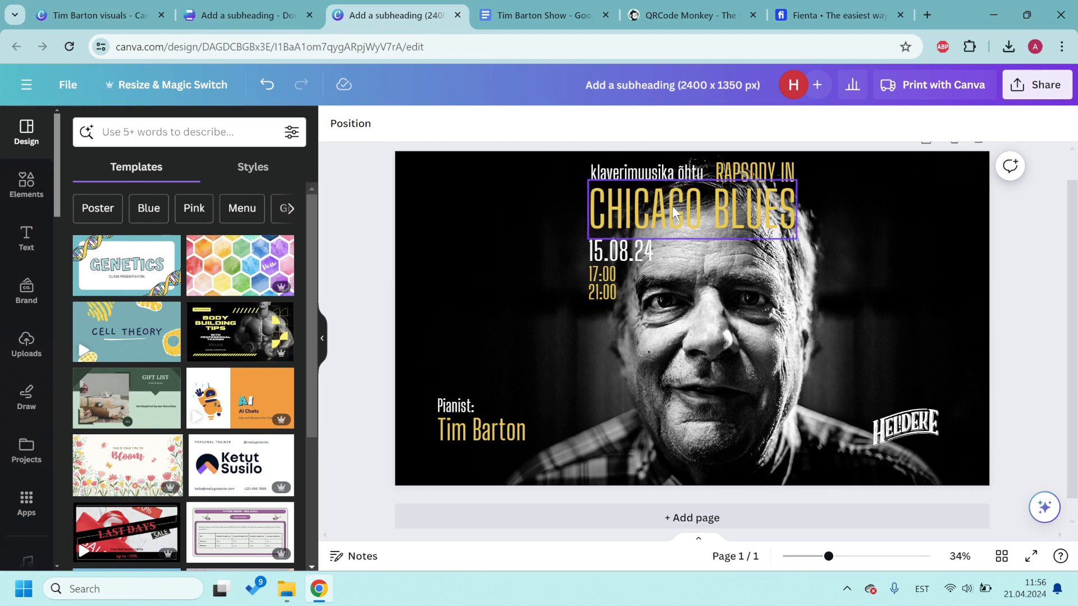
Step: Move the top headline text lines together to the left side of the landscape poster
{"action": "left_click", "coordinate": [708, 218]}
{"action": "left_click", "coordinate": [632, 251], "text": "shift"}
{"action": "left_click", "coordinate": [606, 285], "text": "shift"}
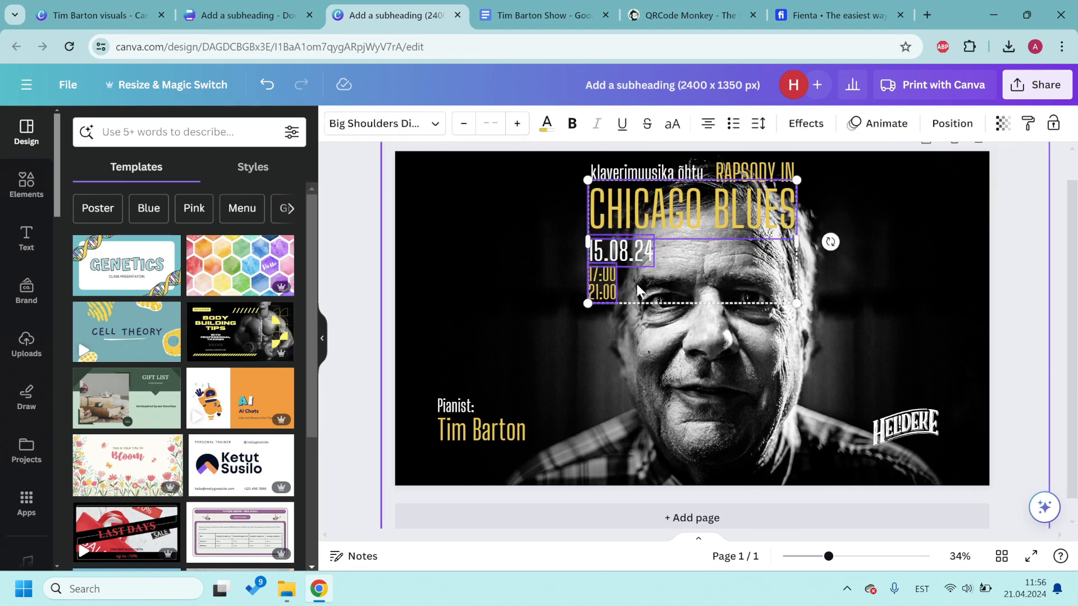
{"action": "left_click", "coordinate": [766, 174], "text": "shift"}
{"action": "left_click_drag", "start_coordinate": [767, 180], "coordinate": [607, 188]}
{"action": "left_click", "coordinate": [469, 409]}
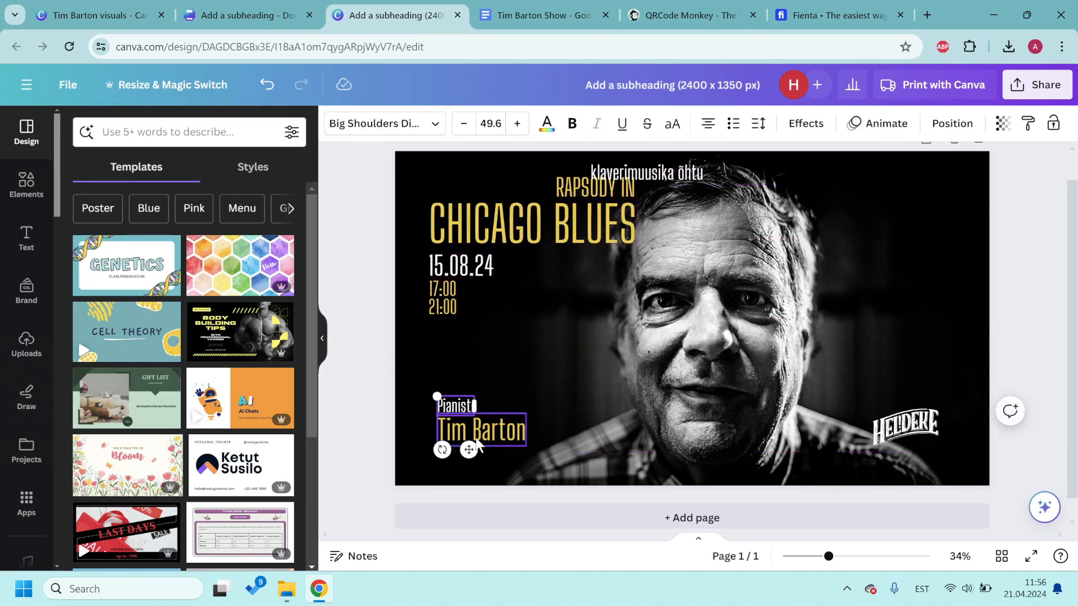
{"action": "left_click", "coordinate": [501, 437], "text": "shift"}
{"action": "left_click_drag", "start_coordinate": [502, 439], "coordinate": [492, 446]}
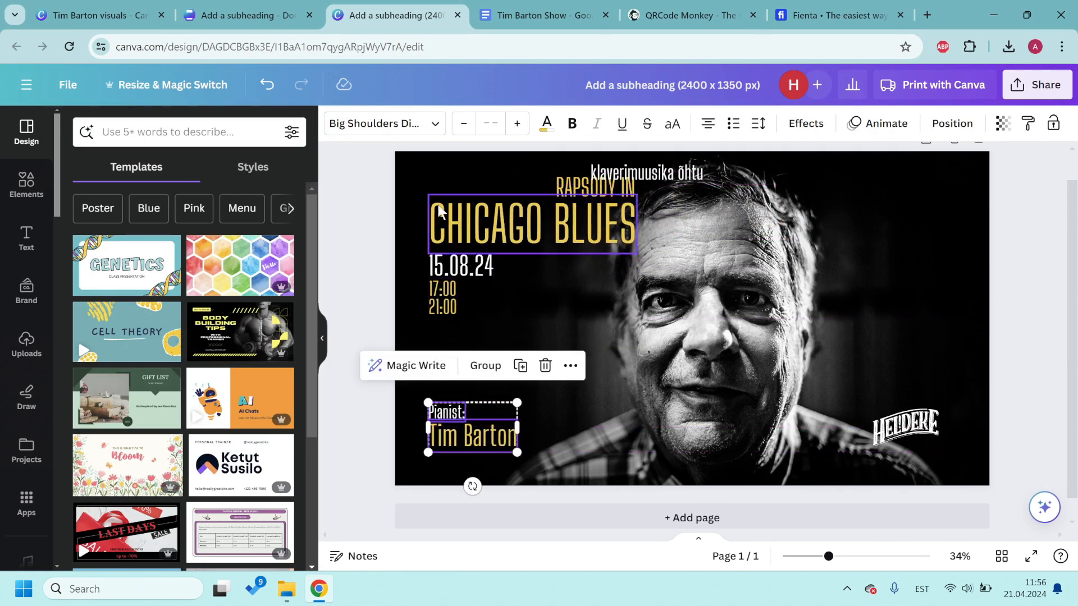
{"action": "left_click", "coordinate": [365, 187]}
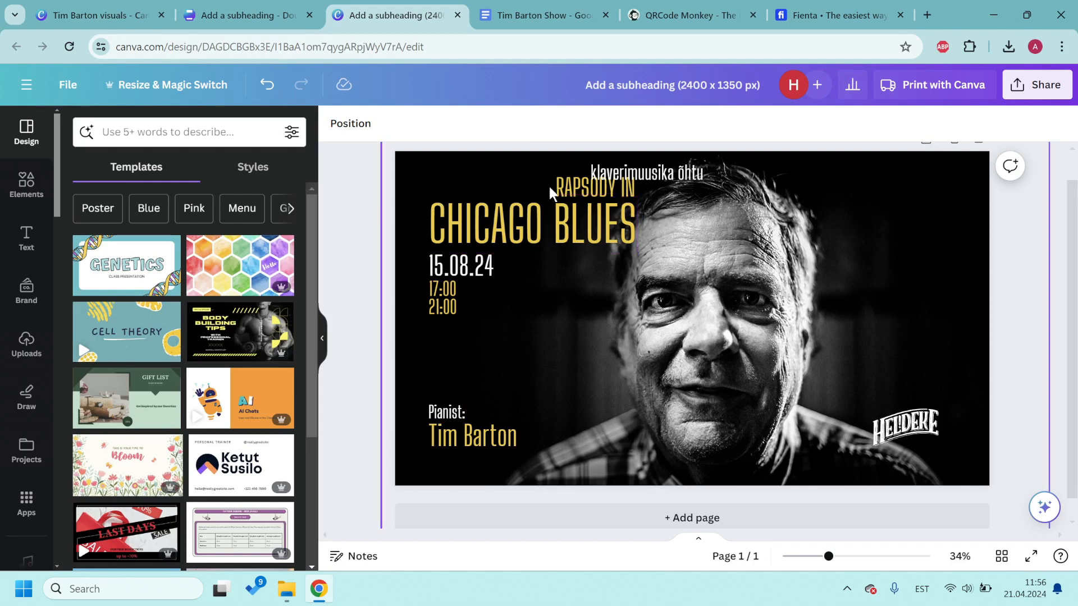
Step: Move RAPSODY IN left above CHICAGO BLUES and lower the date and times group slightly
{"action": "left_click", "coordinate": [582, 188]}
{"action": "left_click_drag", "start_coordinate": [581, 188], "coordinate": [456, 187]}
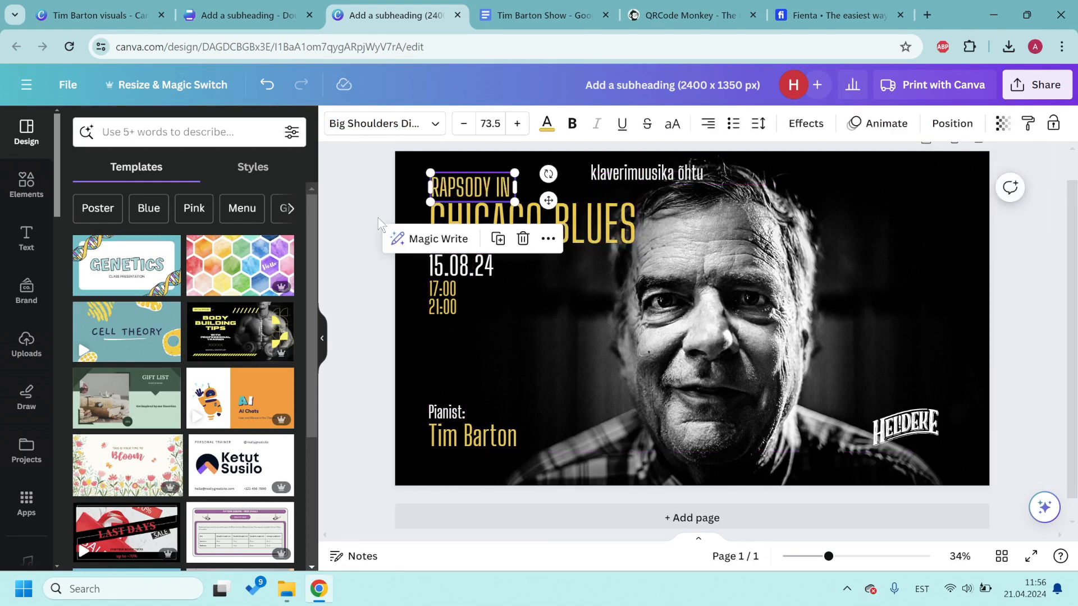
{"action": "left_click", "coordinate": [359, 223]}
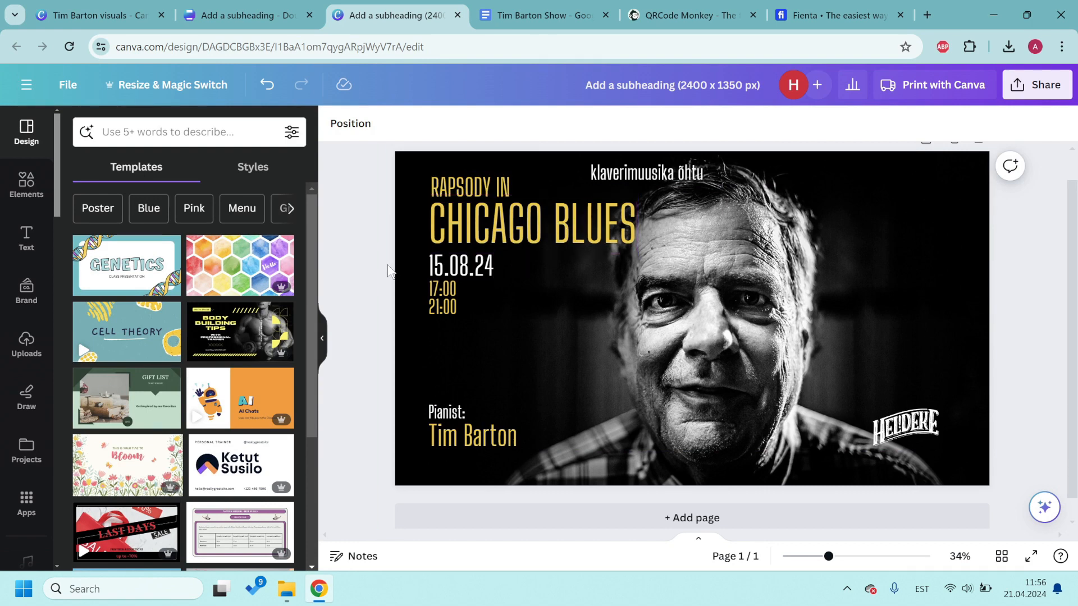
{"action": "left_click", "coordinate": [459, 268]}
{"action": "left_click_drag", "start_coordinate": [458, 268], "coordinate": [456, 305]}
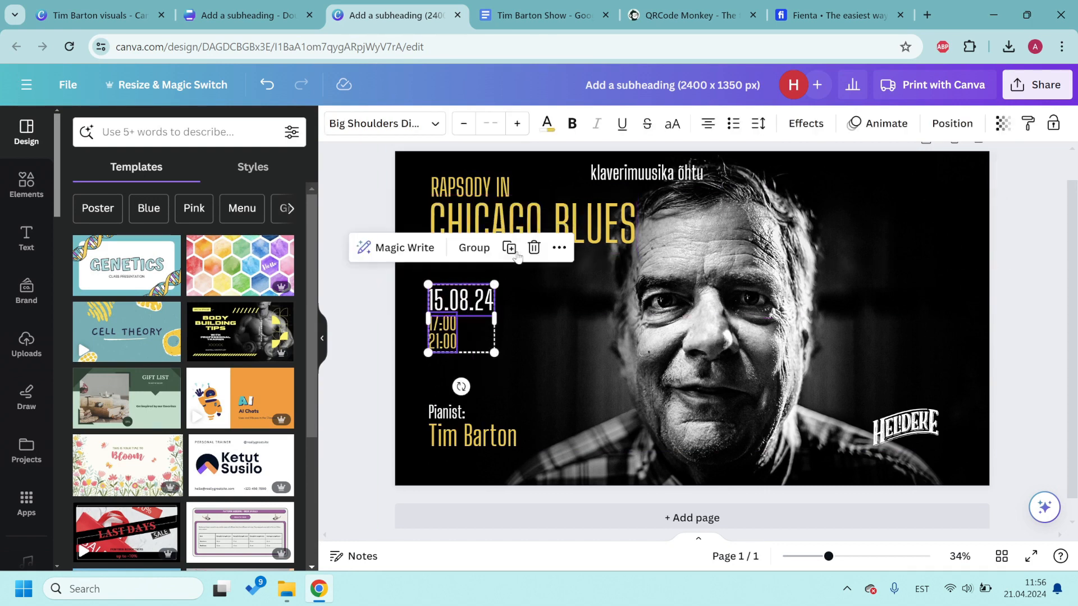
Step: Split CHICAGO BLUES onto two left-aligned lines with 0.86 line spacing
{"action": "double_click", "coordinate": [546, 223]}
{"action": "key", "text": "Return"}
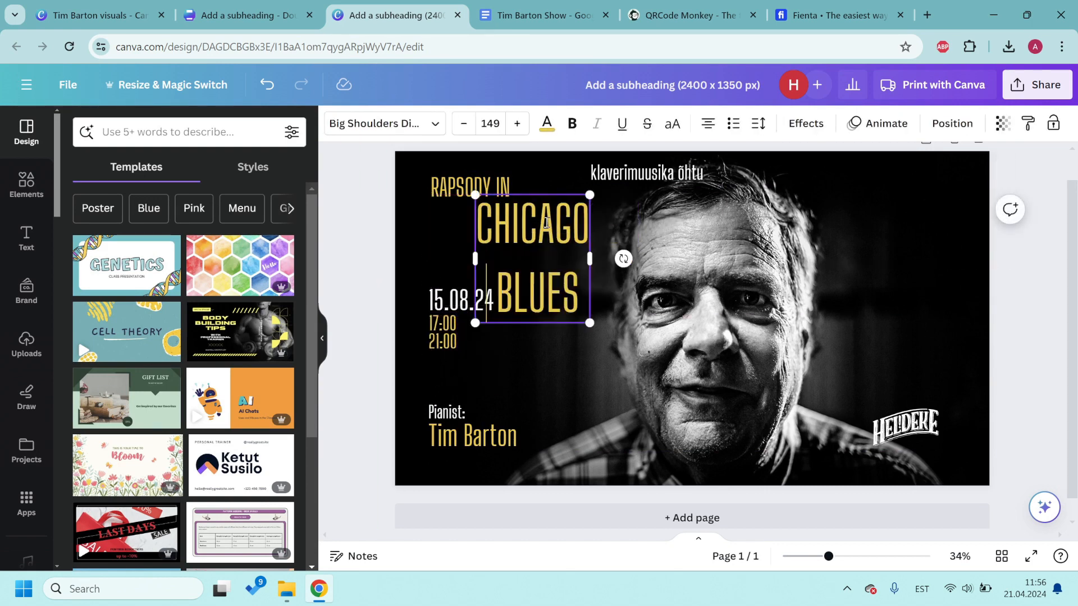
{"action": "key", "text": "ctrl+a"}
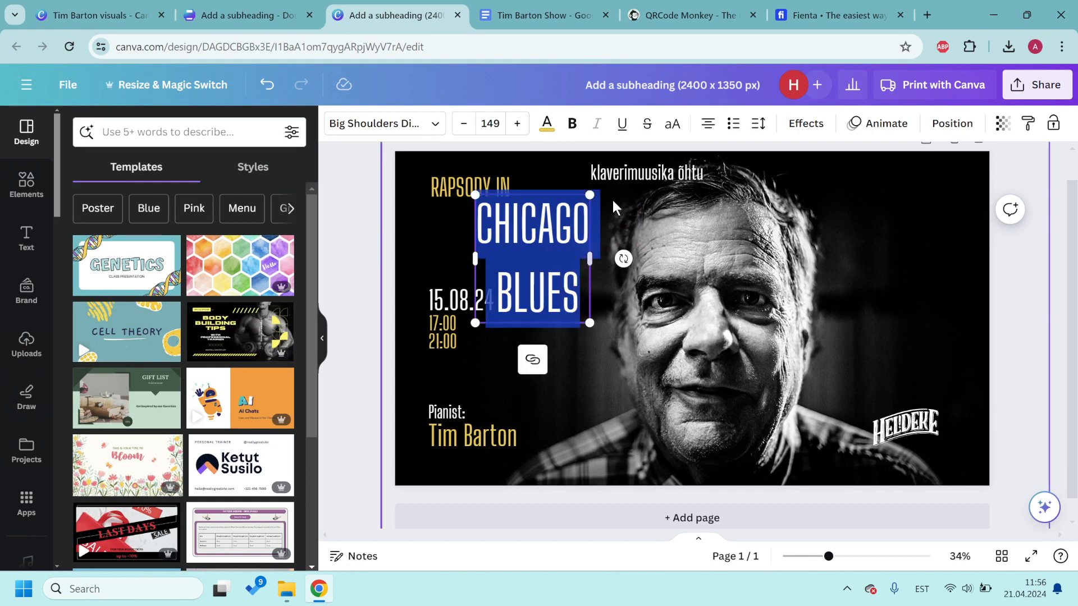
{"action": "left_click", "coordinate": [758, 124]}
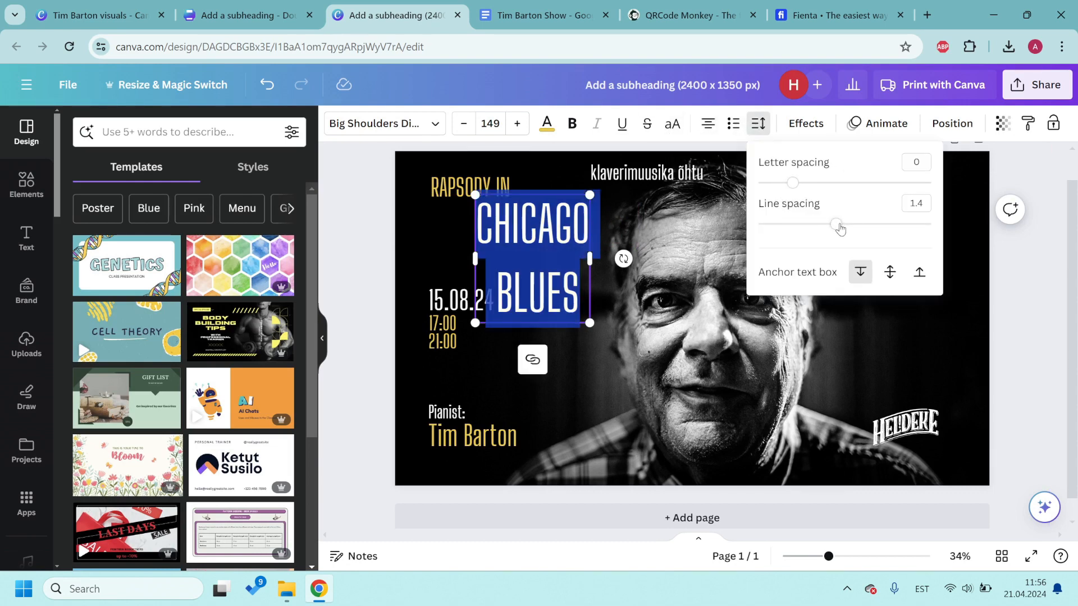
{"action": "left_click_drag", "start_coordinate": [840, 228], "coordinate": [789, 227]}
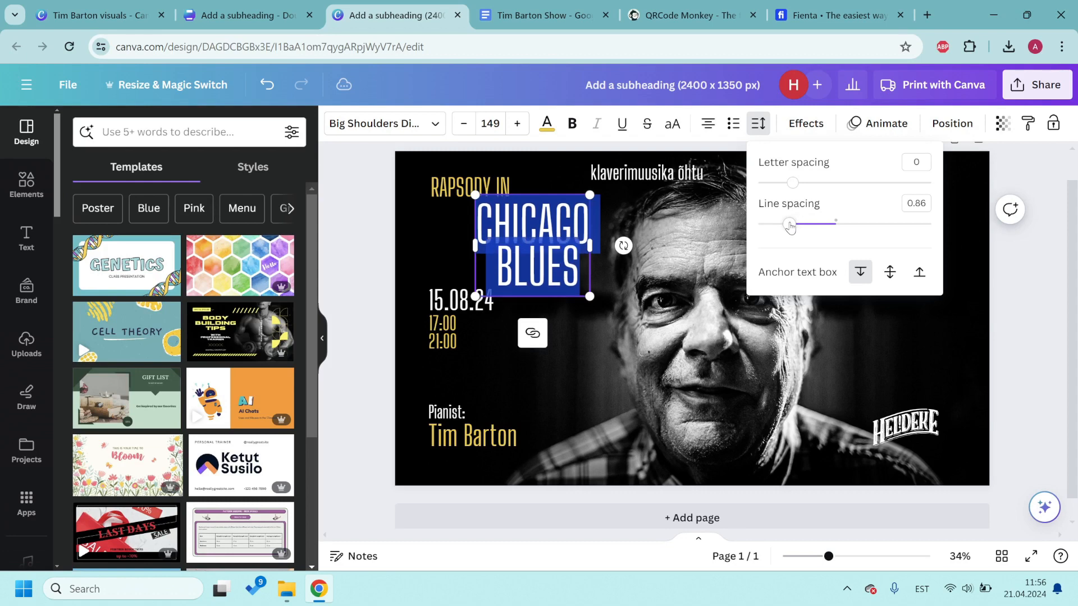
{"action": "left_click", "coordinate": [708, 124]}
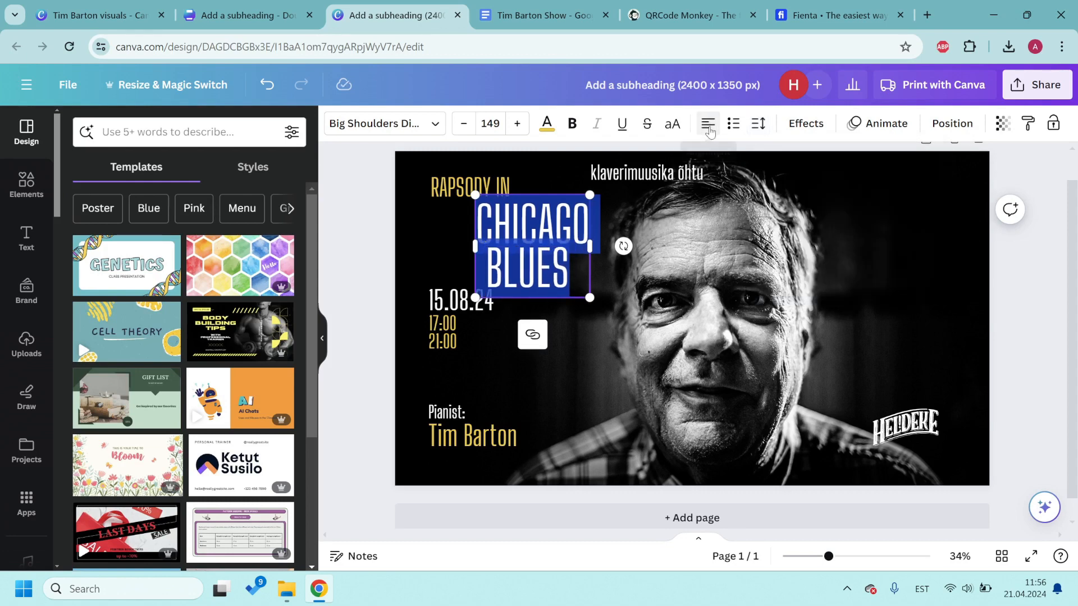
{"action": "left_click", "coordinate": [375, 205]}
Step: Move CHICAGO BLUES to the left margin and klaverimuusika õhtu to the top-right corner
{"action": "left_click", "coordinate": [487, 258]}
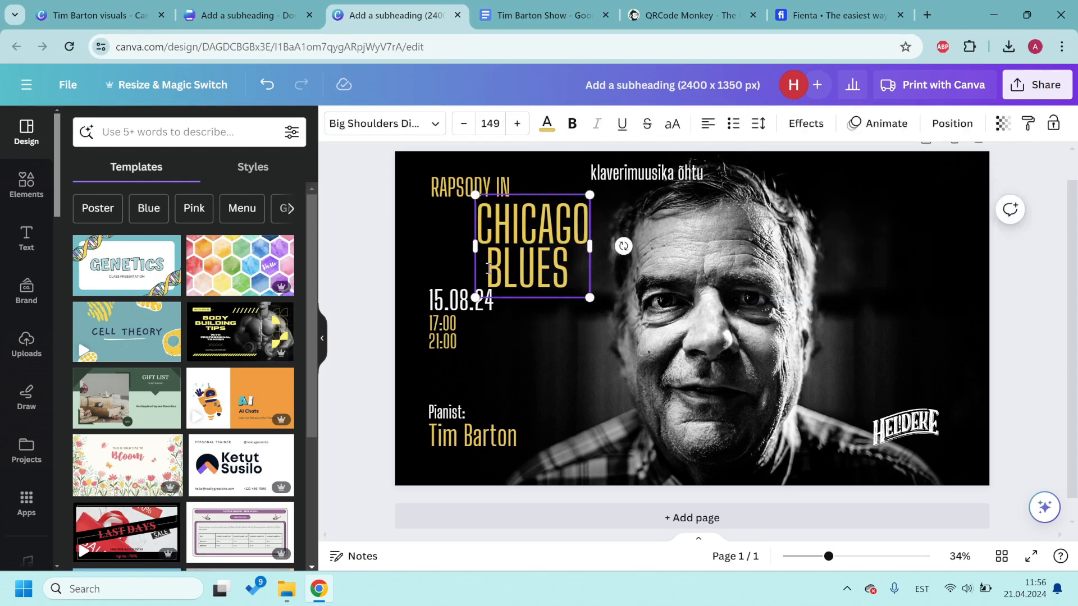
{"action": "left_click_drag", "start_coordinate": [540, 249], "coordinate": [486, 234]}
{"action": "left_click", "coordinate": [395, 275]}
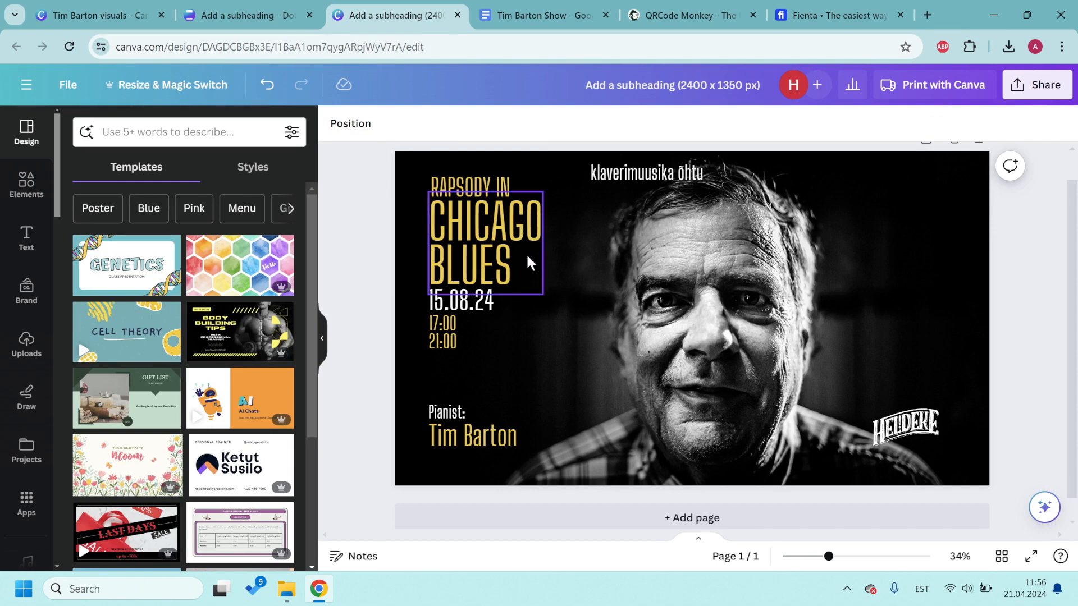
{"action": "left_click_drag", "start_coordinate": [628, 175], "coordinate": [886, 189]}
{"action": "left_click_drag", "start_coordinate": [357, 170], "coordinate": [589, 375]}
Step: Enlarge the klaverimuusika õhtu line and resize the lower-right logo to 386×220
{"action": "left_click", "coordinate": [375, 245]}
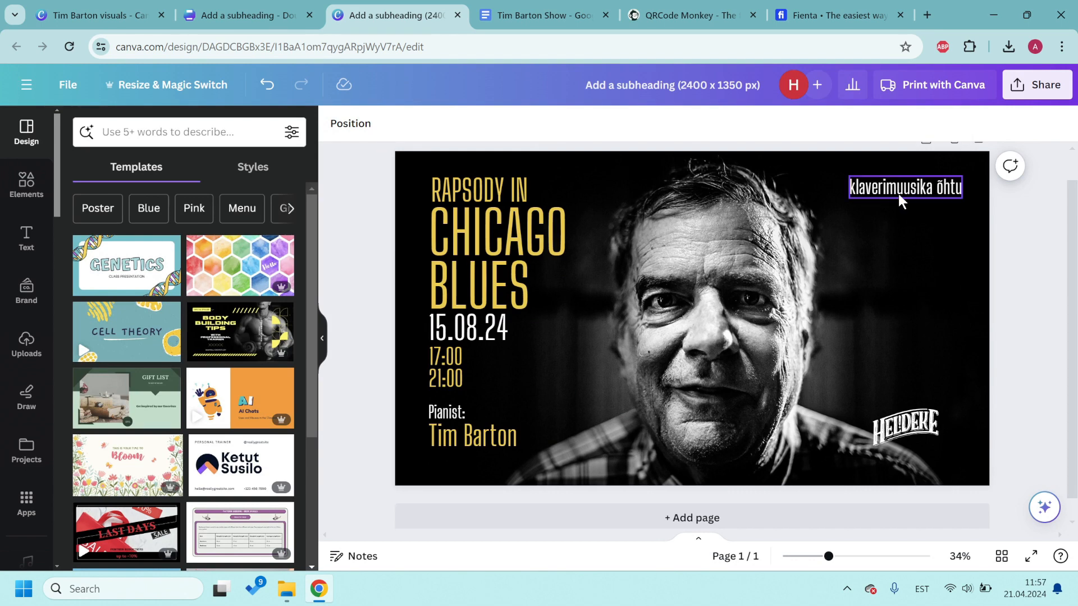
{"action": "left_click", "coordinate": [925, 188]}
{"action": "left_click_drag", "start_coordinate": [849, 171], "coordinate": [816, 171]}
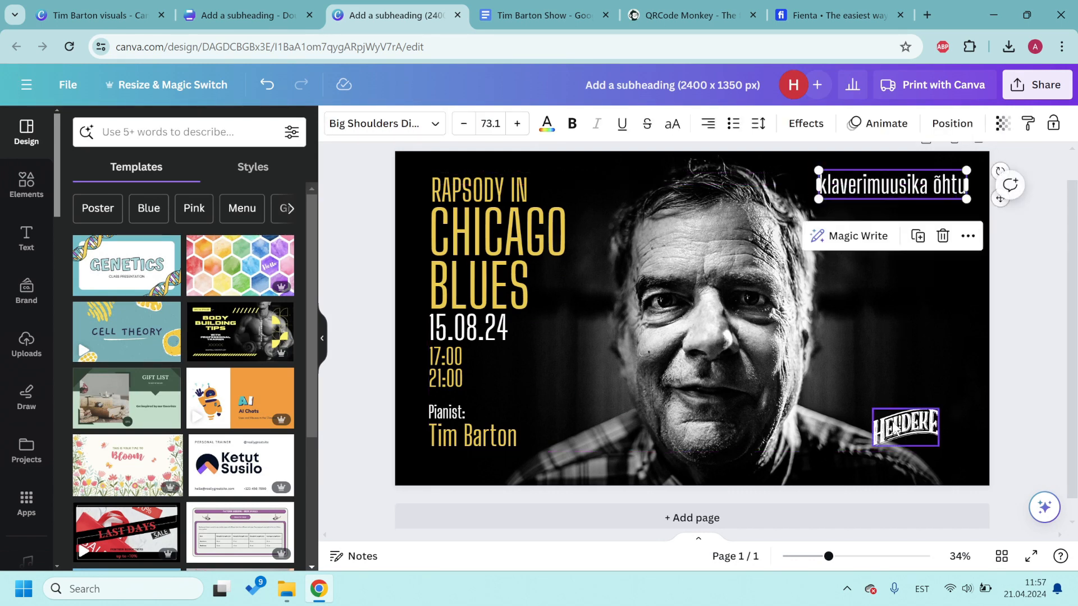
{"action": "left_click", "coordinate": [905, 427]}
{"action": "left_click_drag", "start_coordinate": [940, 407], "coordinate": [966, 388]}
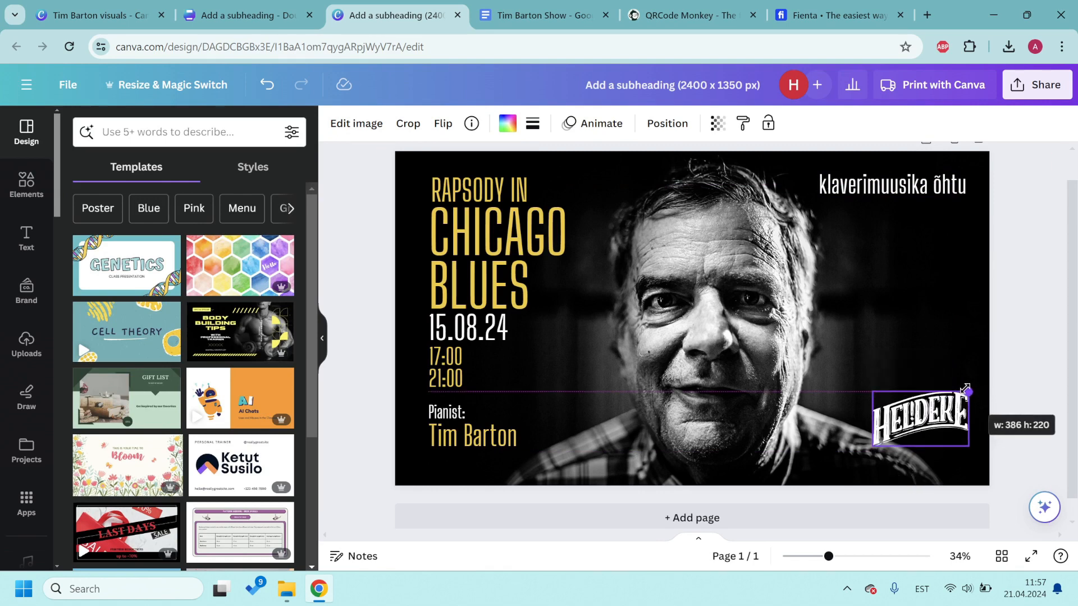
{"action": "left_click", "coordinate": [1016, 318]}
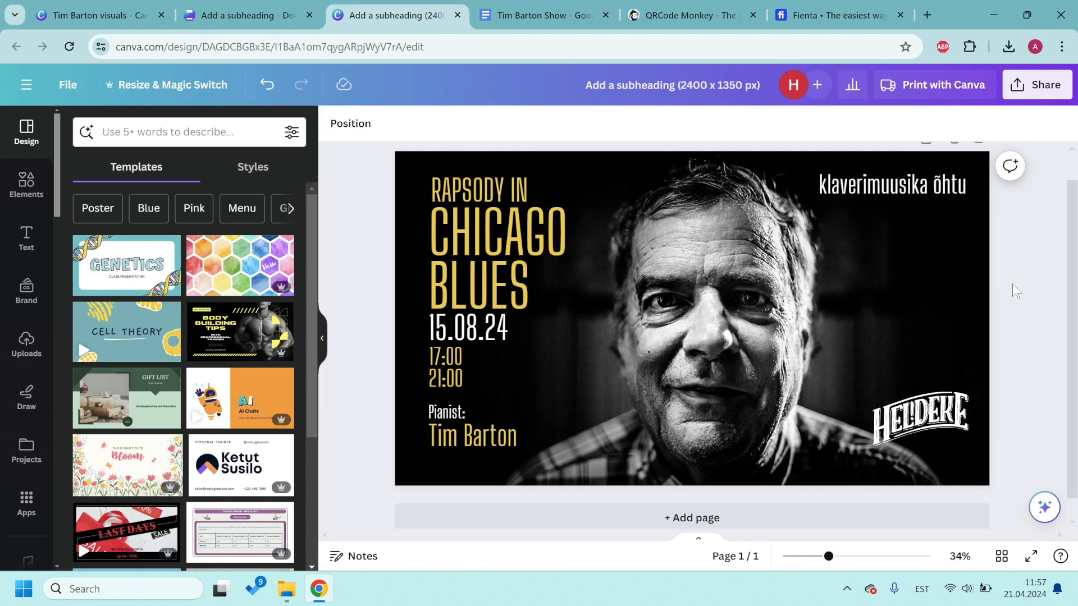
{"action": "left_click", "coordinate": [775, 274]}
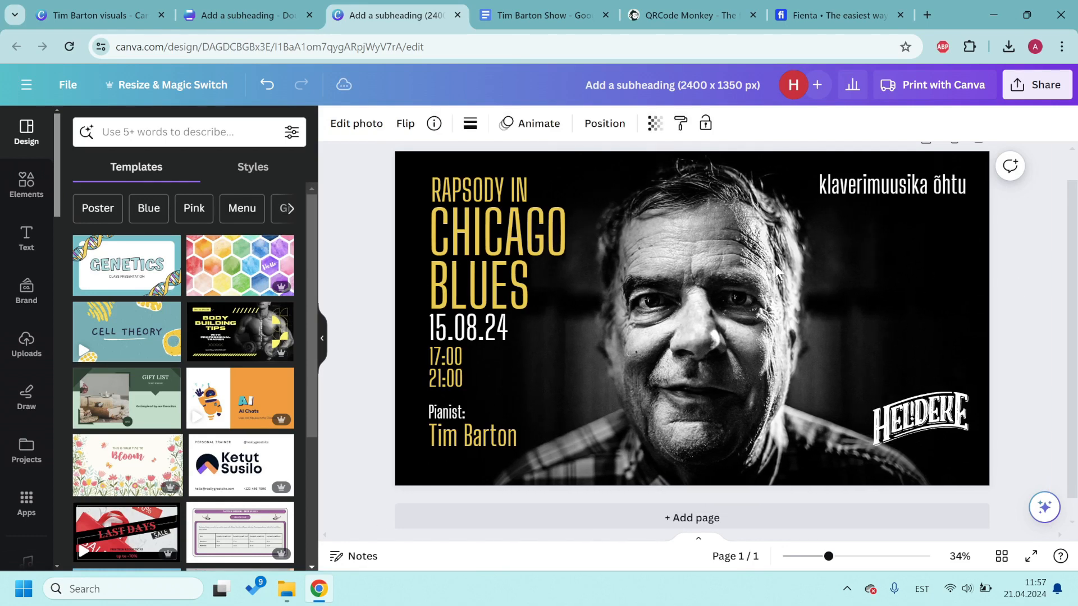
{"action": "left_click", "coordinate": [1025, 282]}
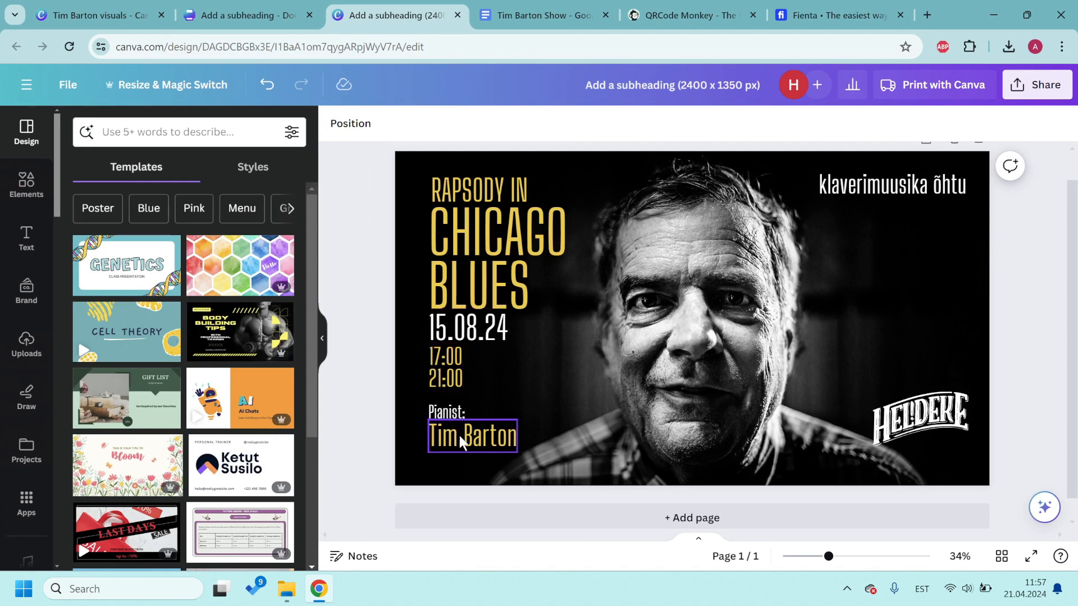
{"action": "left_click_drag", "start_coordinate": [383, 400], "coordinate": [489, 452]}
{"action": "left_click_drag", "start_coordinate": [521, 404], "coordinate": [536, 392]}
{"action": "left_click", "coordinate": [1029, 237]}
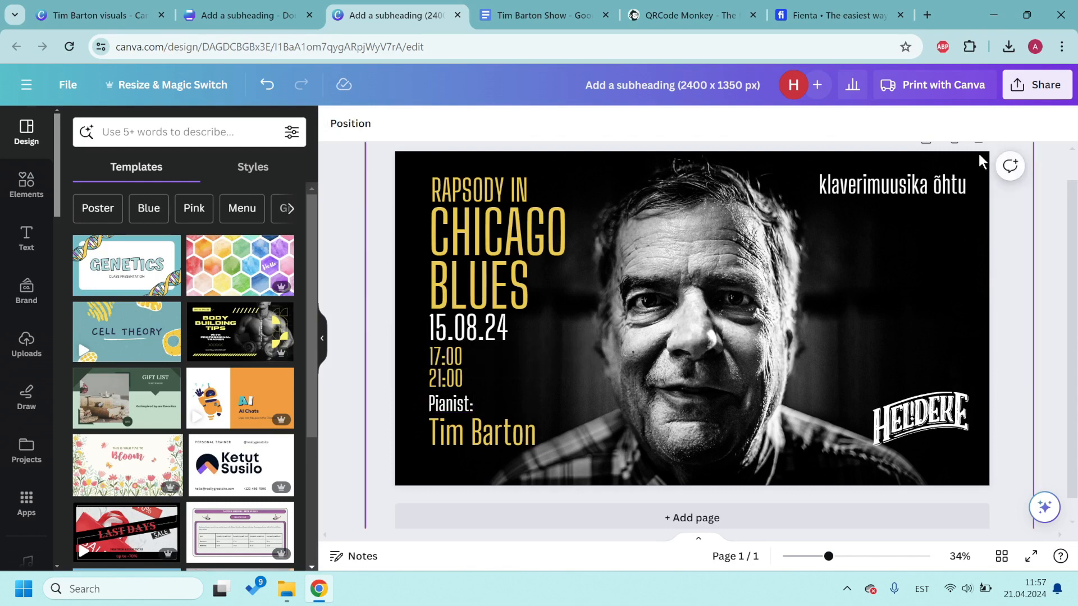